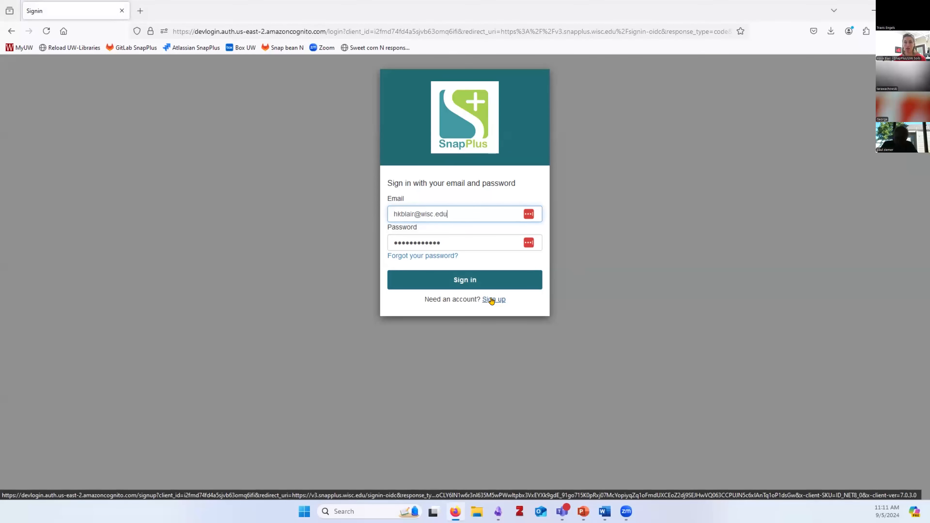
Sign in to SnapPlus V3 with the entered credentials to reach the farm list
{"action": "left_click", "coordinate": [478, 282]}
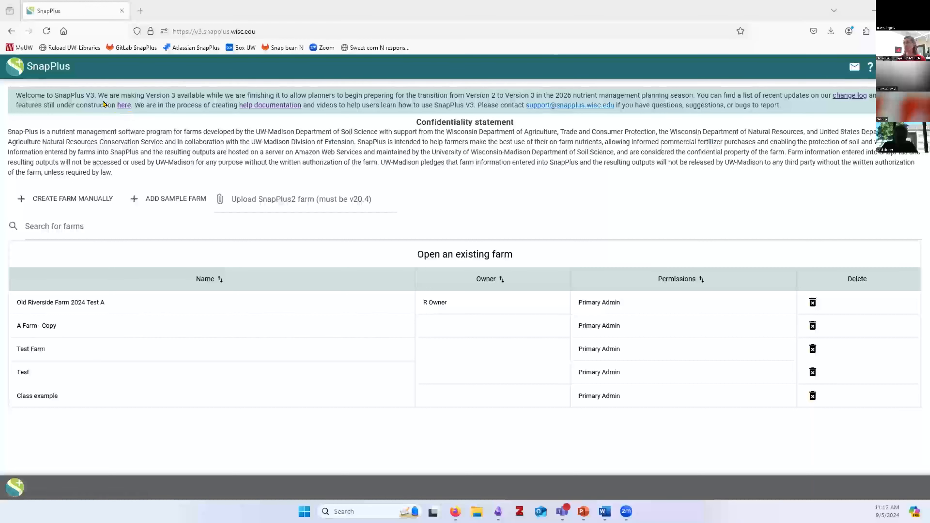
Bring up the link options for the welcome banner's change log link
{"action": "right_click", "coordinate": [835, 98]}
Open the change log in a new tab, skim the Aug. 19, 2024 release notes, then return to SnapPlus
{"action": "left_click", "coordinate": [842, 108]}
{"action": "left_click", "coordinate": [165, 11]}
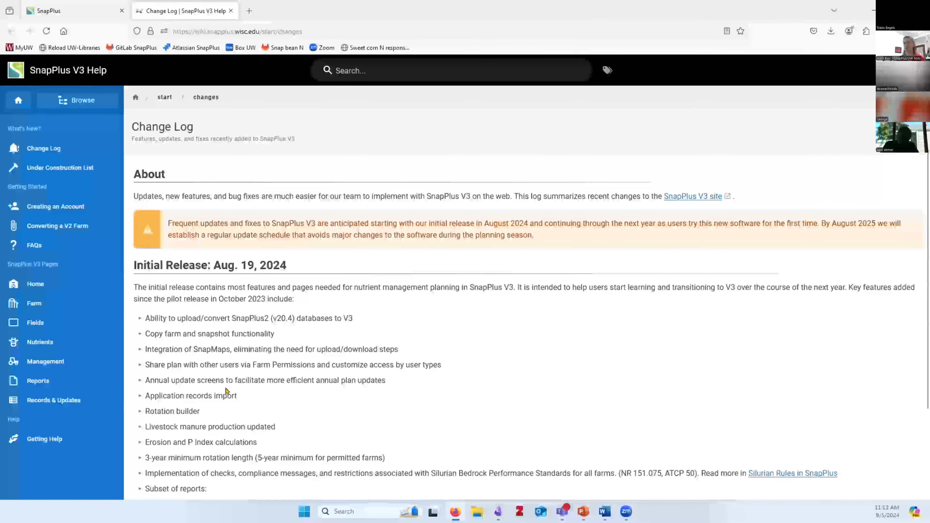
{"action": "scroll", "coordinate": [225, 391], "scroll_direction": "down", "scroll_amount": 3}
{"action": "scroll", "coordinate": [226, 387], "scroll_direction": "up", "scroll_amount": 3}
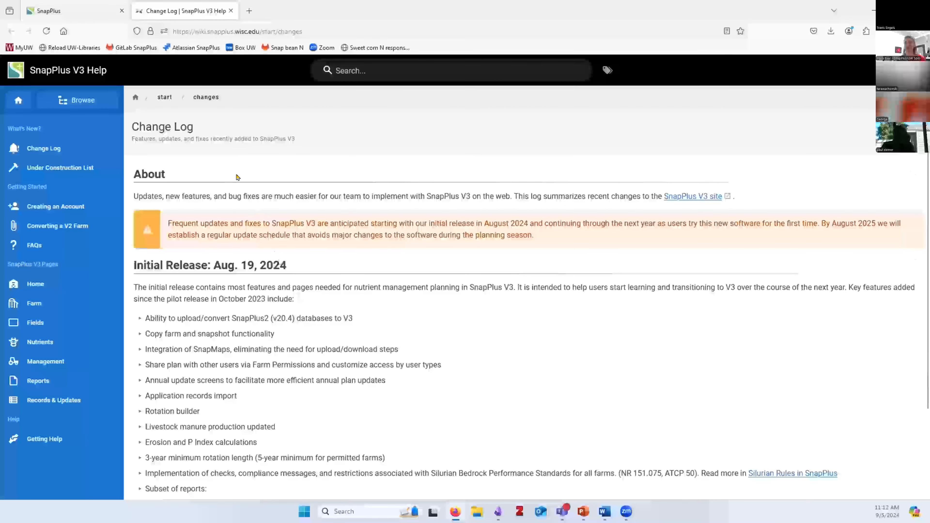
{"action": "left_click", "coordinate": [57, 5]}
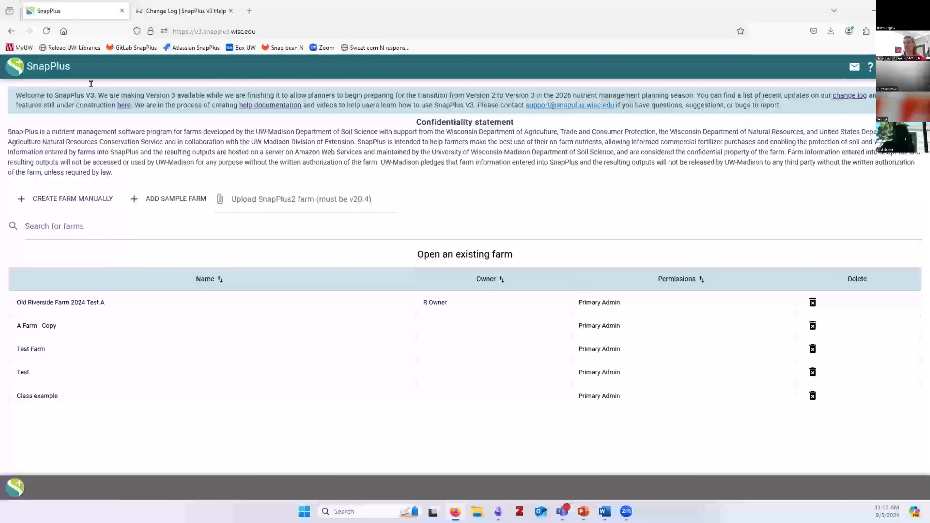
Open the 'What's Under Construction?' help page in a new tab and scroll through it
{"action": "right_click", "coordinate": [120, 107]}
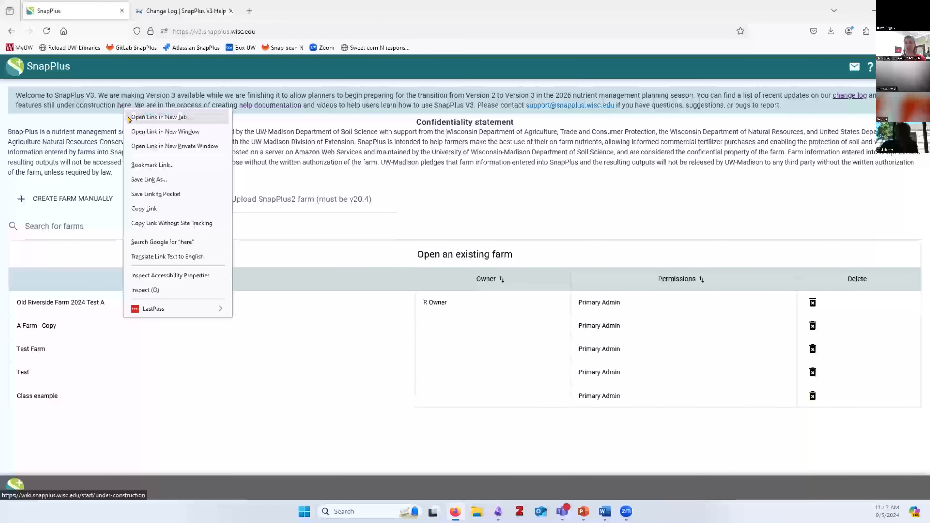
{"action": "left_click", "coordinate": [146, 117]}
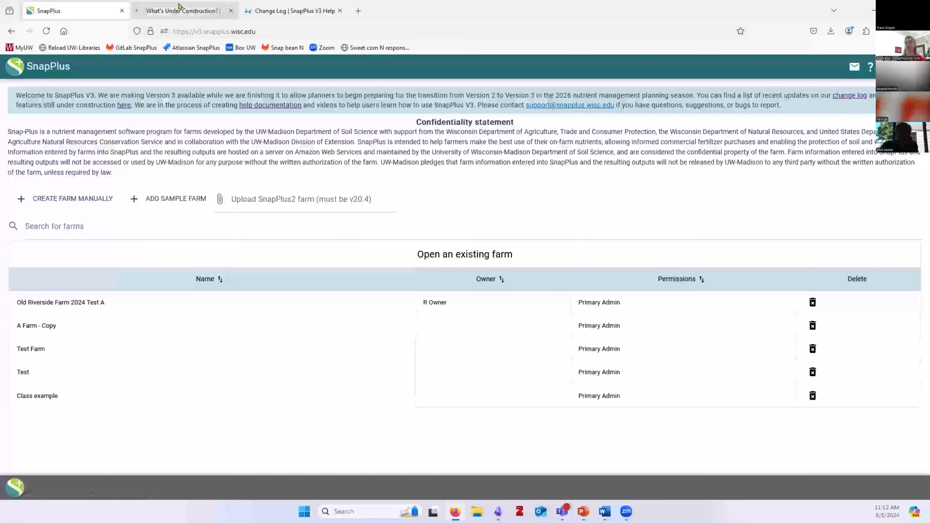
{"action": "left_click", "coordinate": [179, 6]}
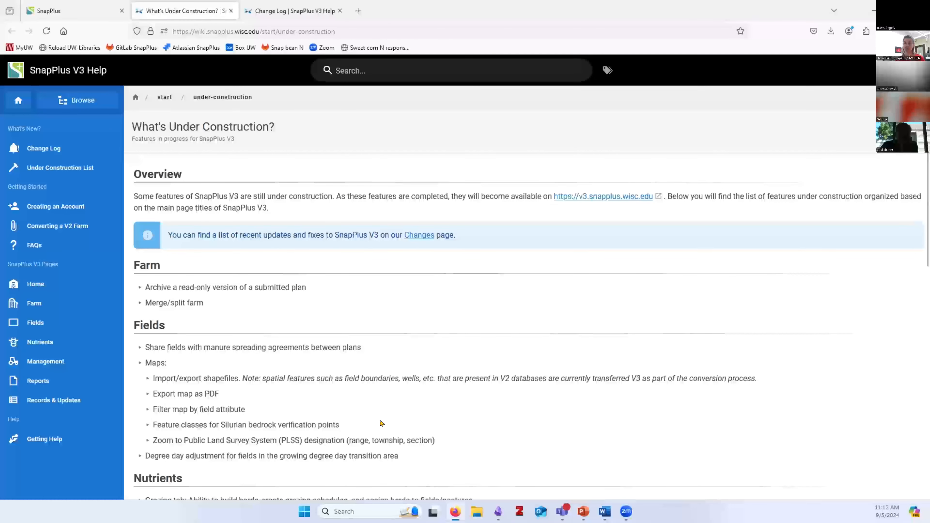
{"action": "scroll", "coordinate": [347, 410], "scroll_direction": "down", "scroll_amount": 4}
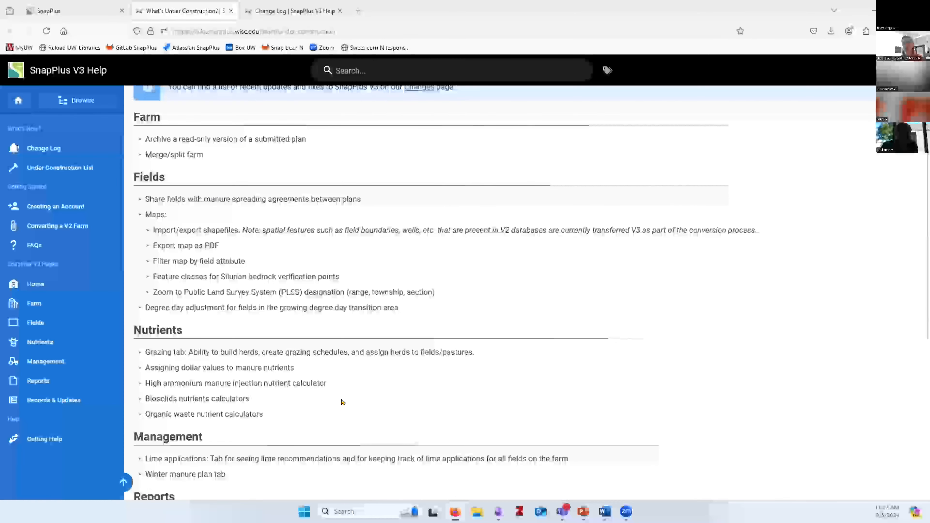
{"action": "scroll", "coordinate": [343, 402], "scroll_direction": "down", "scroll_amount": 4}
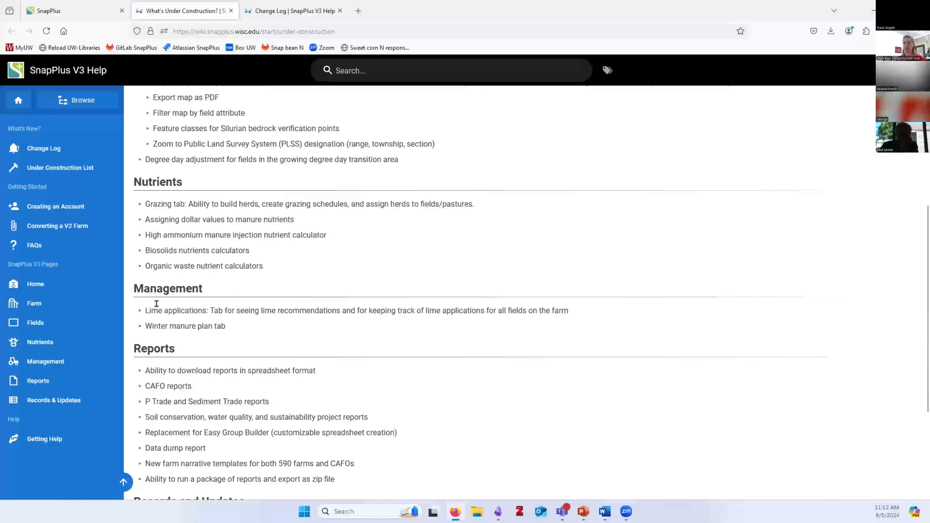
Highlight the Lime applications item, then go back to the SnapPlus V3 farm list
{"action": "left_click_drag", "start_coordinate": [207, 309], "coordinate": [142, 315]}
{"action": "left_click", "coordinate": [178, 303]}
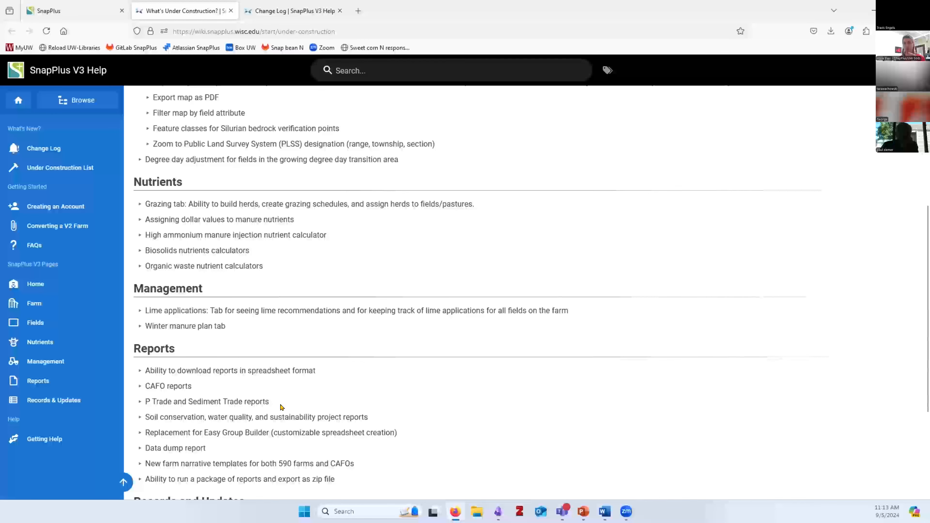
{"action": "scroll", "coordinate": [280, 401], "scroll_direction": "up", "scroll_amount": 3}
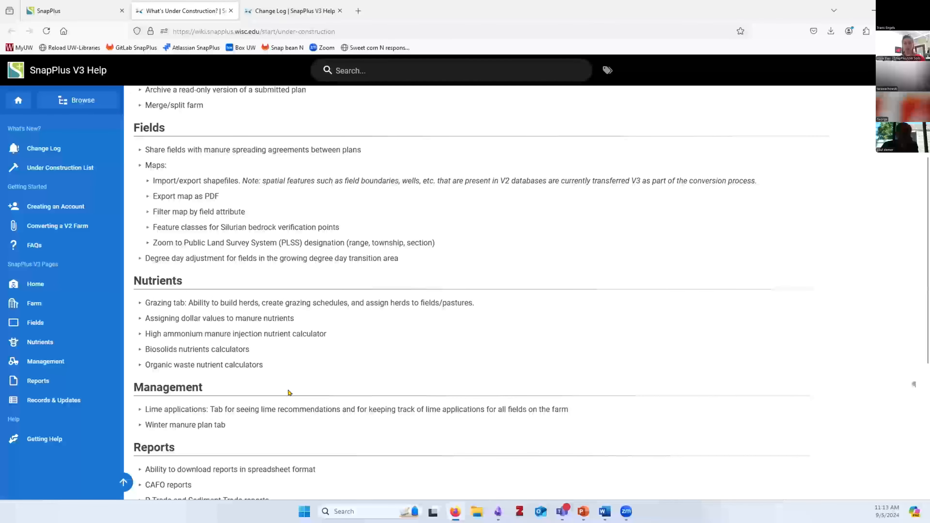
{"action": "scroll", "coordinate": [342, 369], "scroll_direction": "up", "scroll_amount": 5}
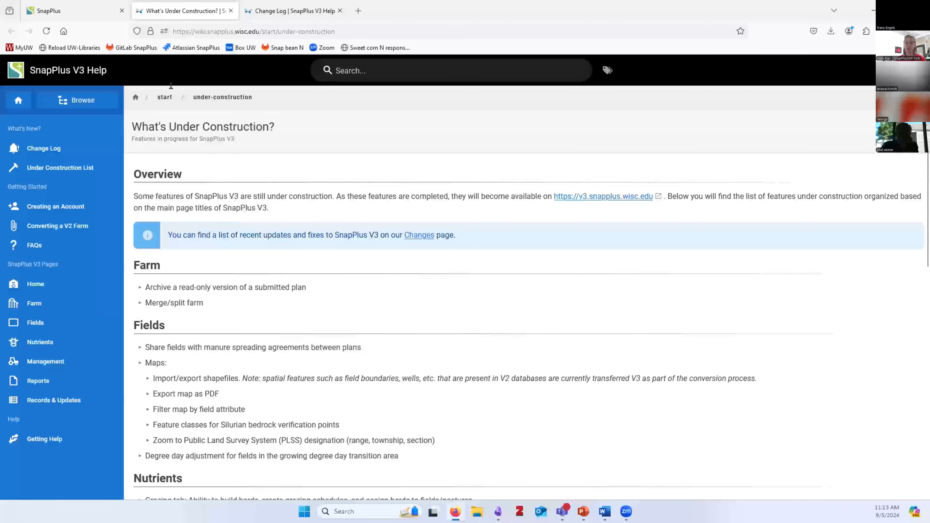
{"action": "left_click", "coordinate": [57, 11]}
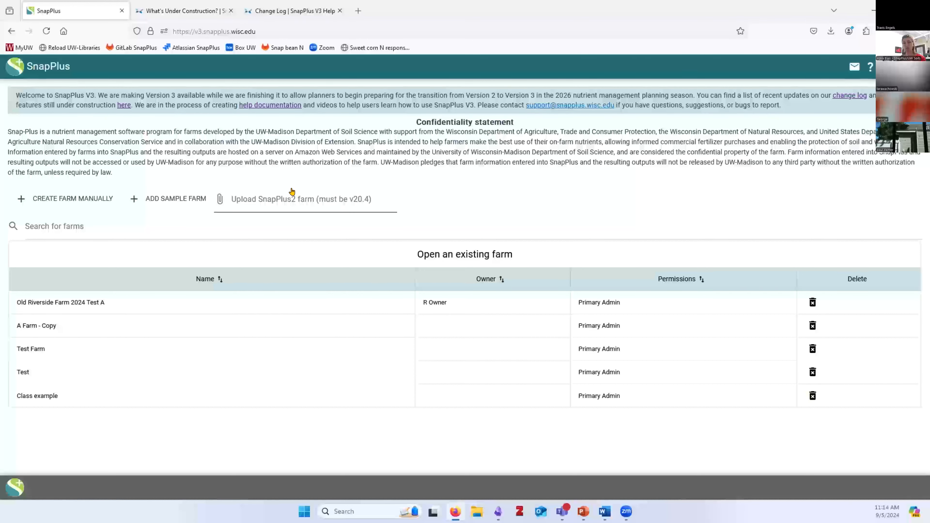
Upload the Riverside Farm 2024 SnapPlus2 database so it joins the farm list
{"action": "left_click", "coordinate": [291, 205]}
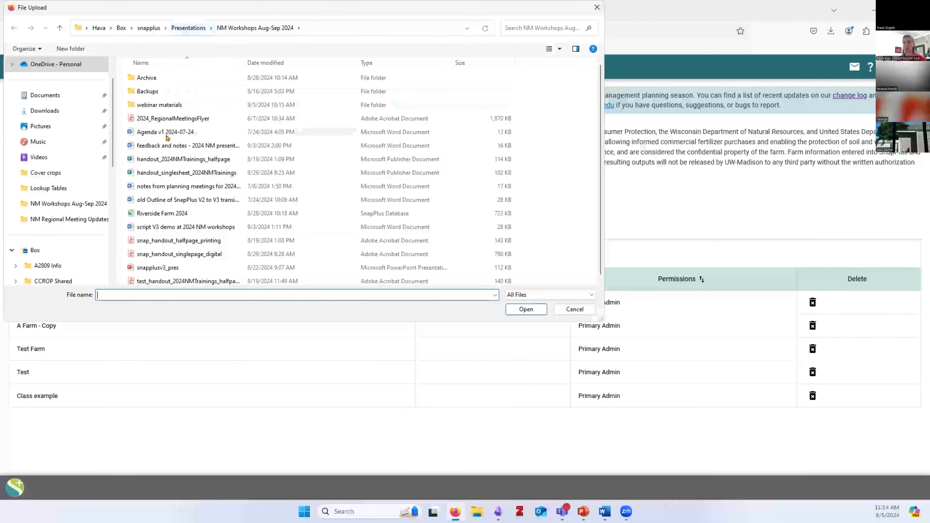
{"action": "left_click", "coordinate": [375, 215]}
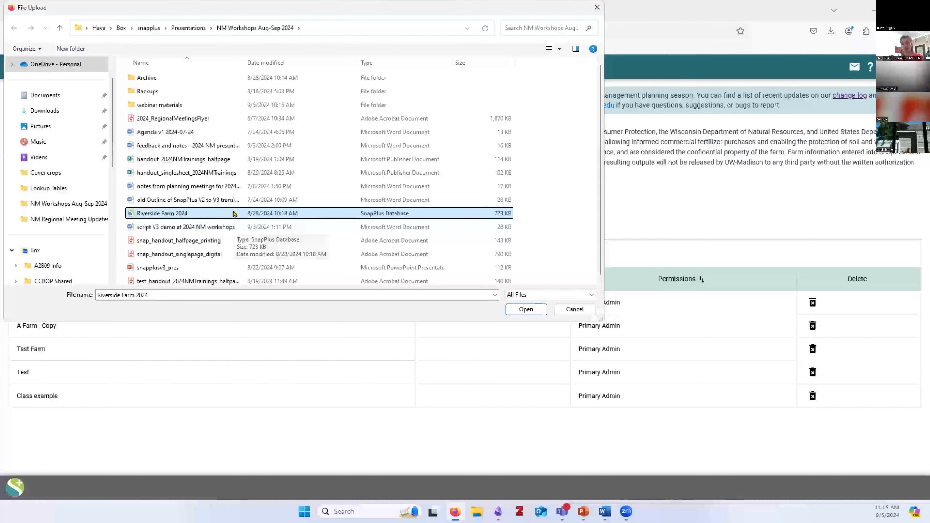
{"action": "left_click", "coordinate": [514, 307]}
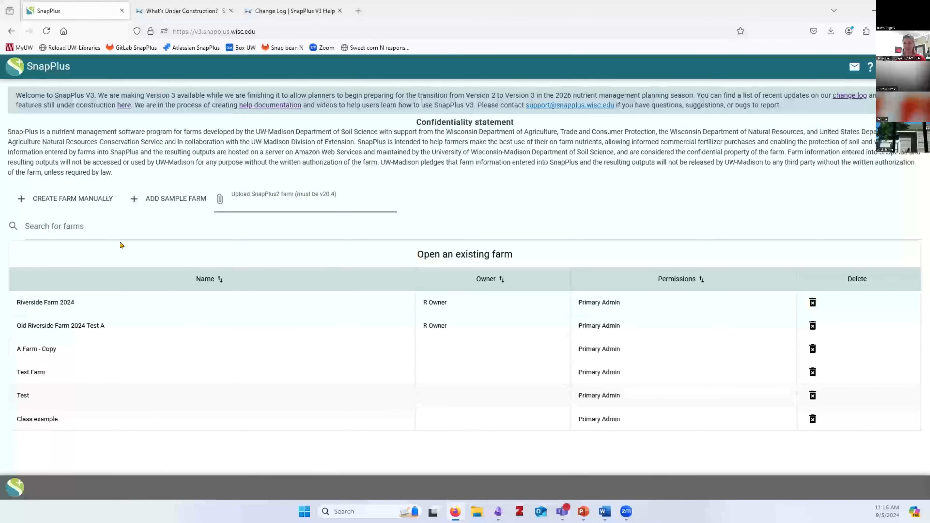
Filter the farm list with the search term 'River', then clear the search
{"action": "left_click", "coordinate": [79, 218]}
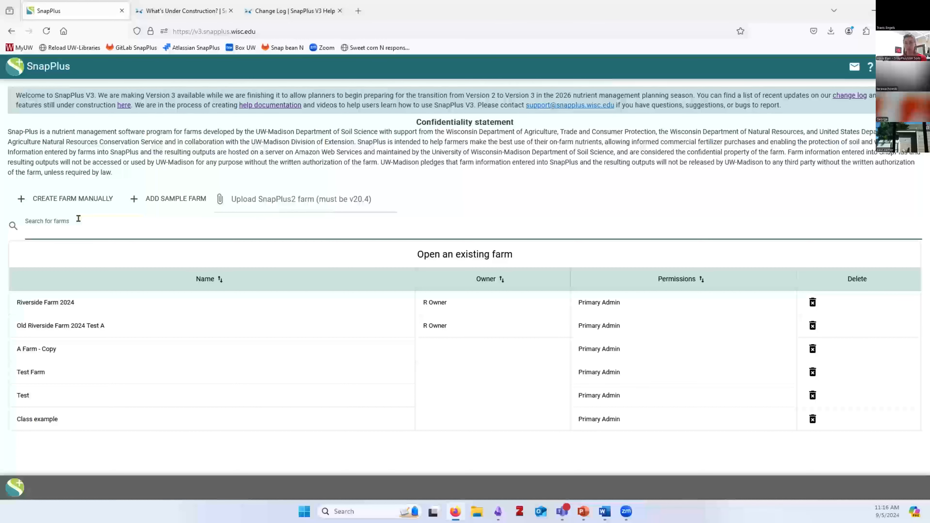
{"action": "type", "text": "River"}
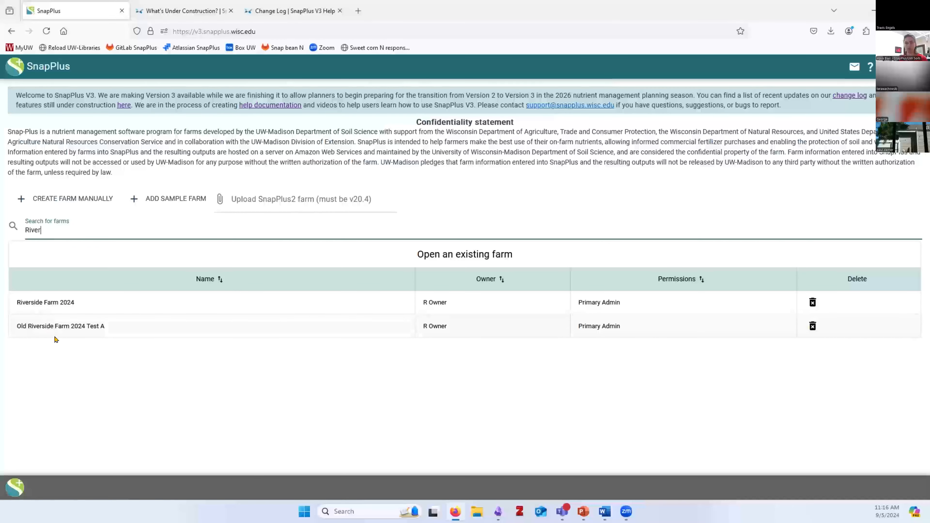
{"action": "double_click", "coordinate": [53, 226]}
{"action": "key", "text": "BackSpace"}
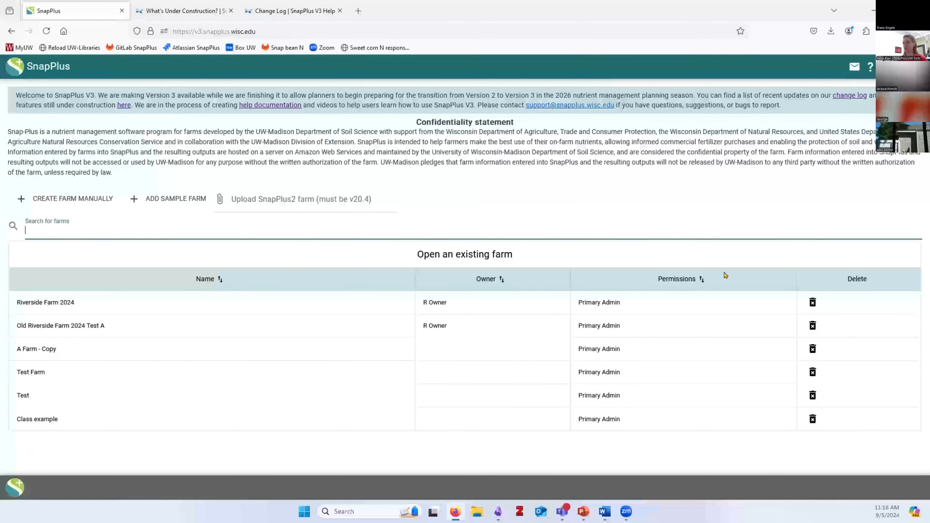
Sort the farm list A–Z by Name, then by Owner, then by Permissions
{"action": "left_click", "coordinate": [212, 280]}
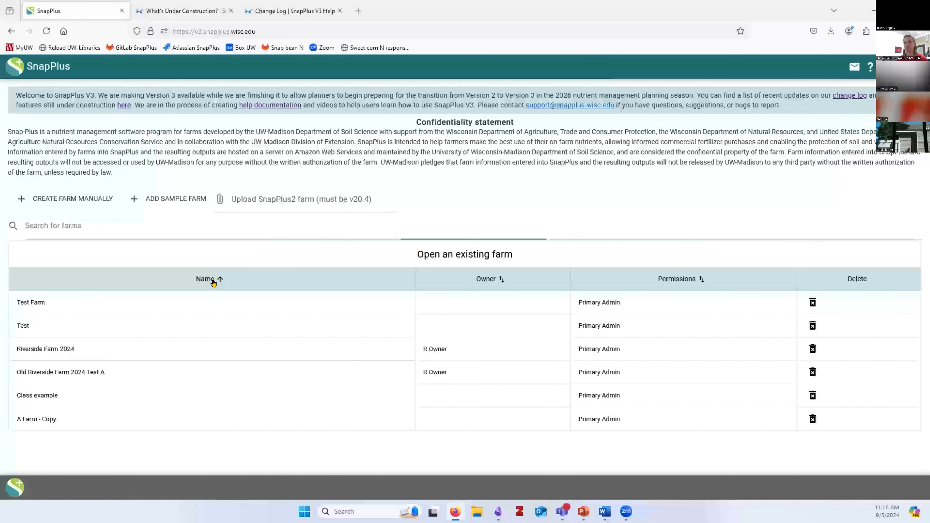
{"action": "left_click", "coordinate": [214, 280]}
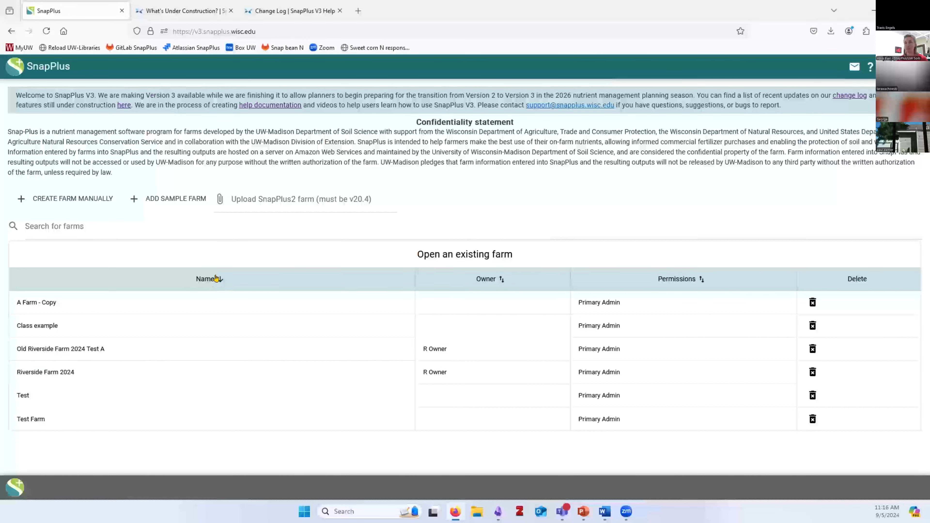
{"action": "left_click", "coordinate": [220, 281]}
{"action": "left_click", "coordinate": [220, 282]}
{"action": "left_click", "coordinate": [495, 281]}
{"action": "left_click", "coordinate": [495, 281]}
{"action": "left_click", "coordinate": [662, 279]}
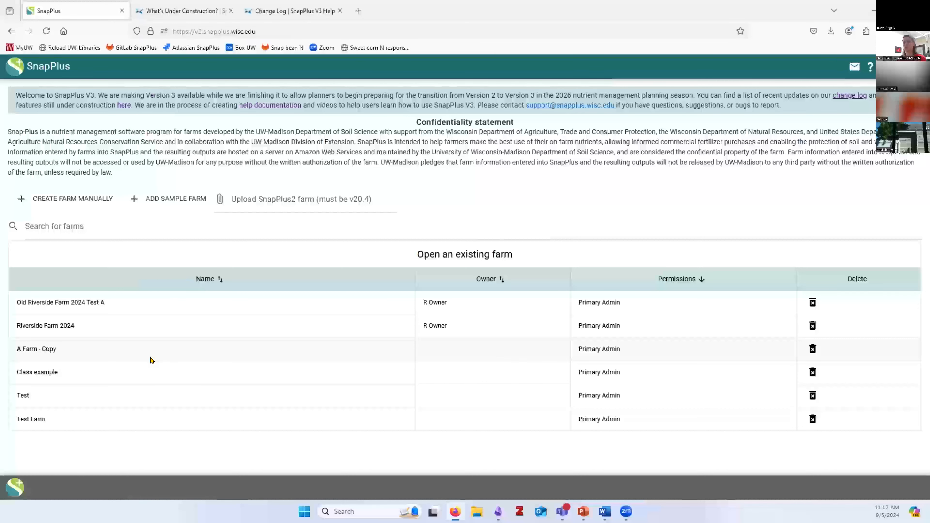
Open Riverside Farm 2024 and view its Crop Selection list of seven crops
{"action": "left_click", "coordinate": [104, 322]}
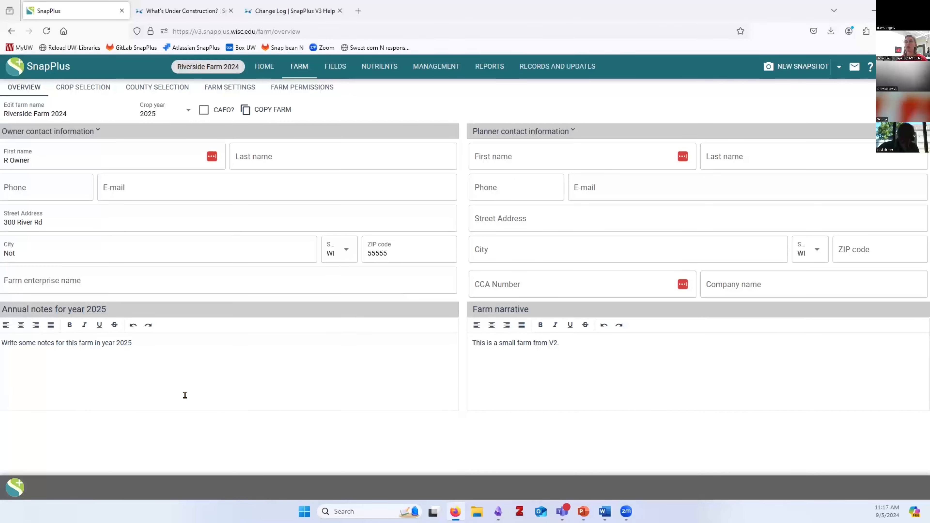
{"action": "left_click", "coordinate": [82, 89]}
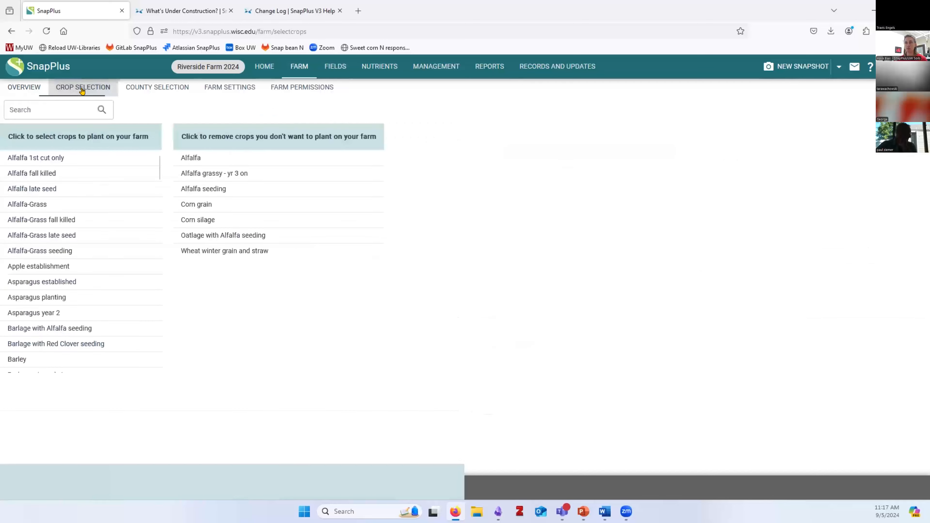
Review Riverside Farm 2024's County Selection, then view its Farm Settings
{"action": "left_click", "coordinate": [159, 91]}
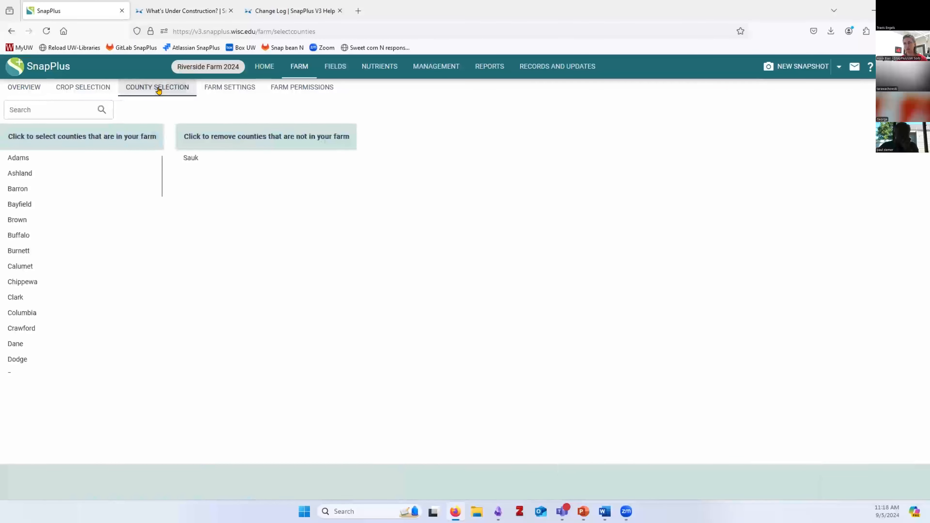
{"action": "left_click", "coordinate": [236, 95]}
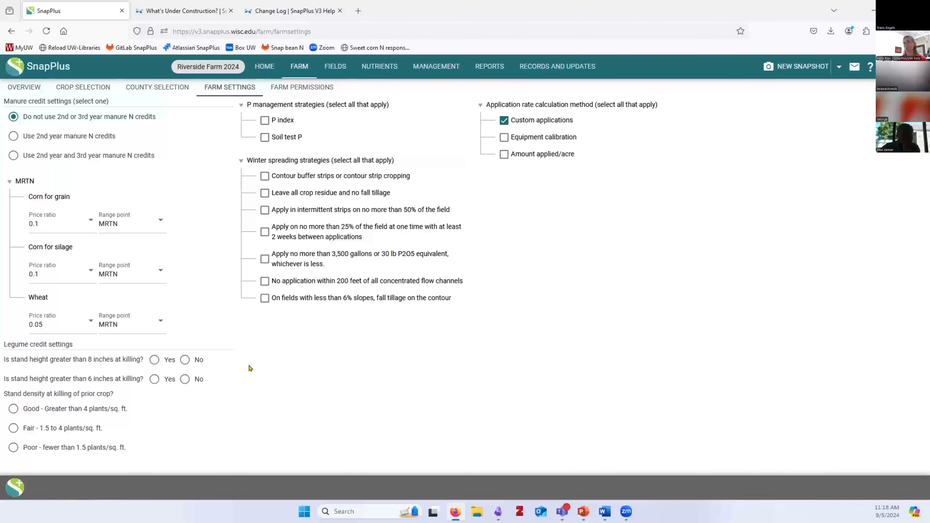
Show the Farm Permissions table listing the single Primary Admin user
{"action": "left_click", "coordinate": [283, 88]}
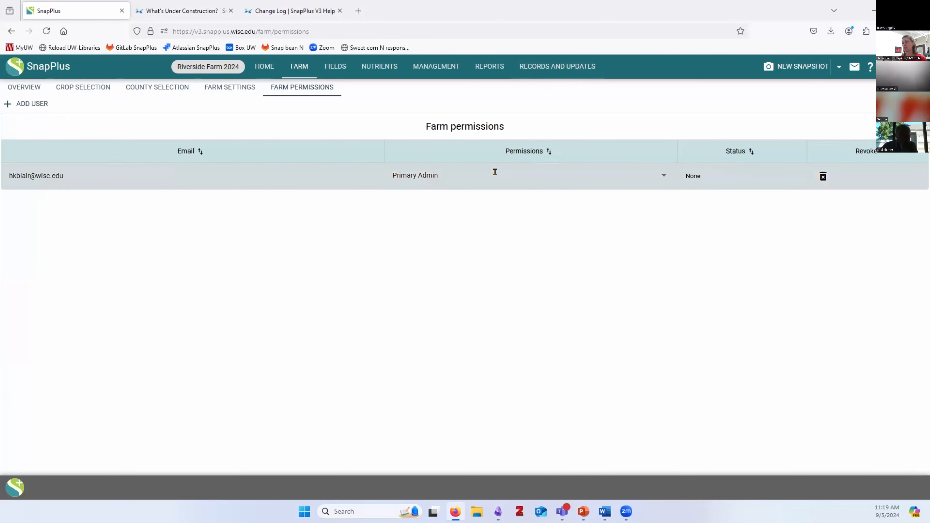
Add a user by their e-mail address with Planner permission, then check pending farm invitations
{"action": "left_click", "coordinate": [29, 104]}
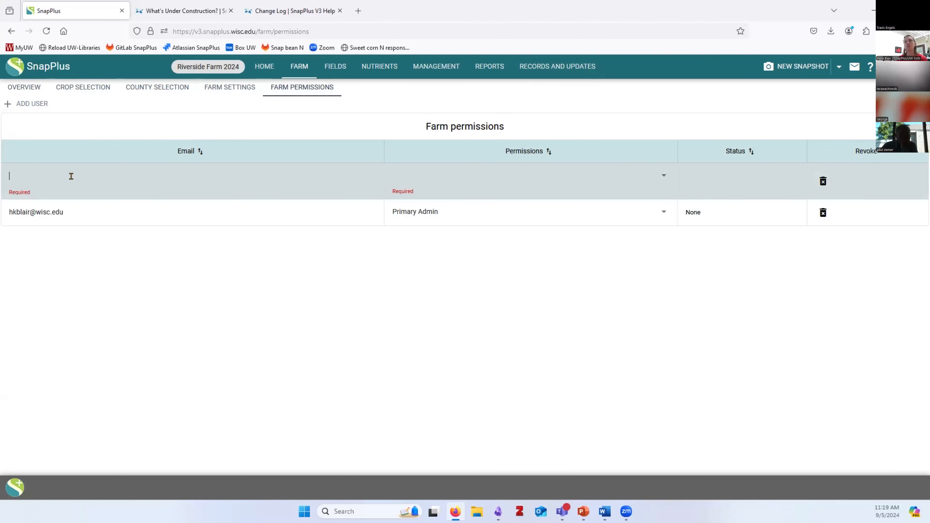
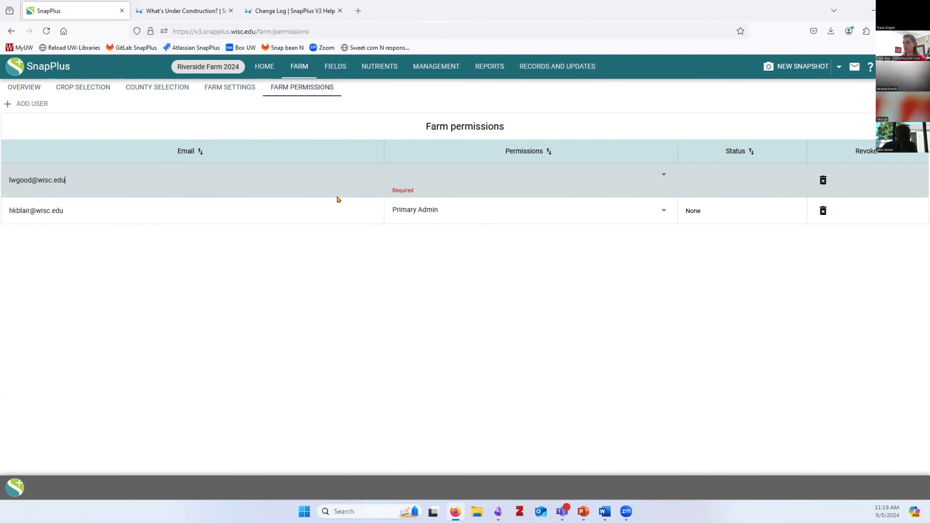
{"action": "left_click", "coordinate": [656, 176]}
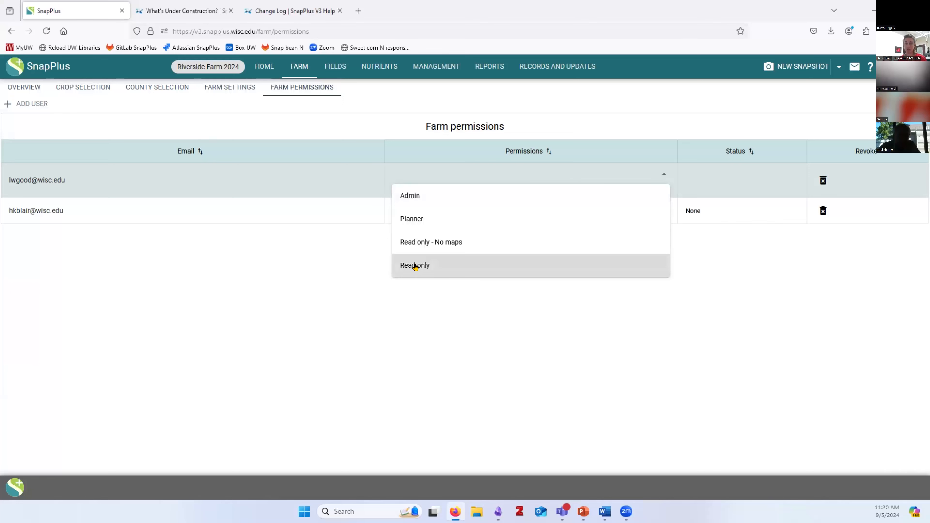
{"action": "left_click", "coordinate": [400, 219]}
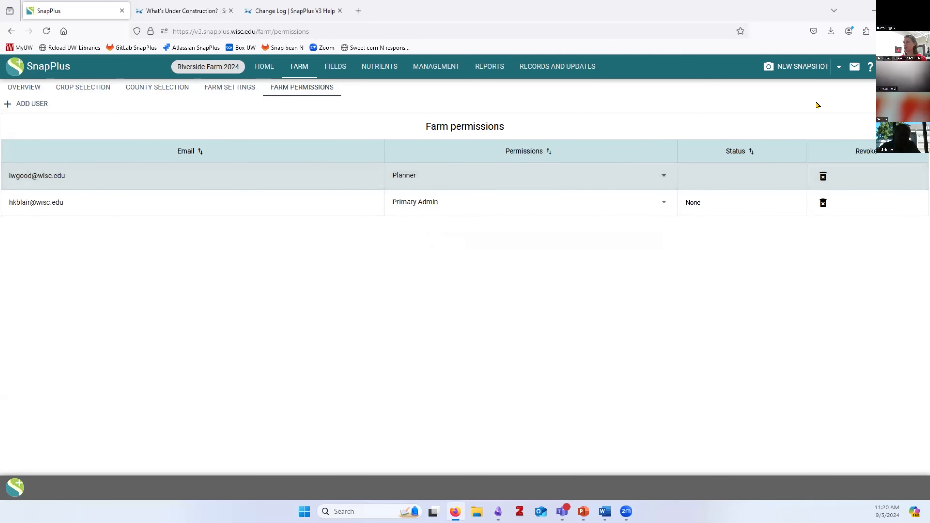
{"action": "left_click", "coordinate": [848, 68]}
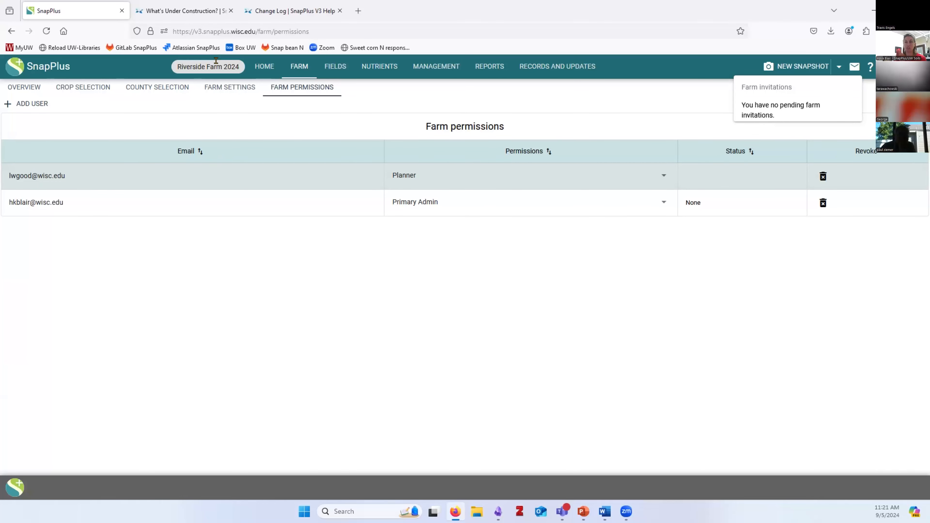
Close the farm invitations notice and clear the selection on the new user's e-mail
{"action": "left_click_drag", "start_coordinate": [71, 170], "coordinate": [5, 176]}
{"action": "left_click", "coordinate": [236, 360]}
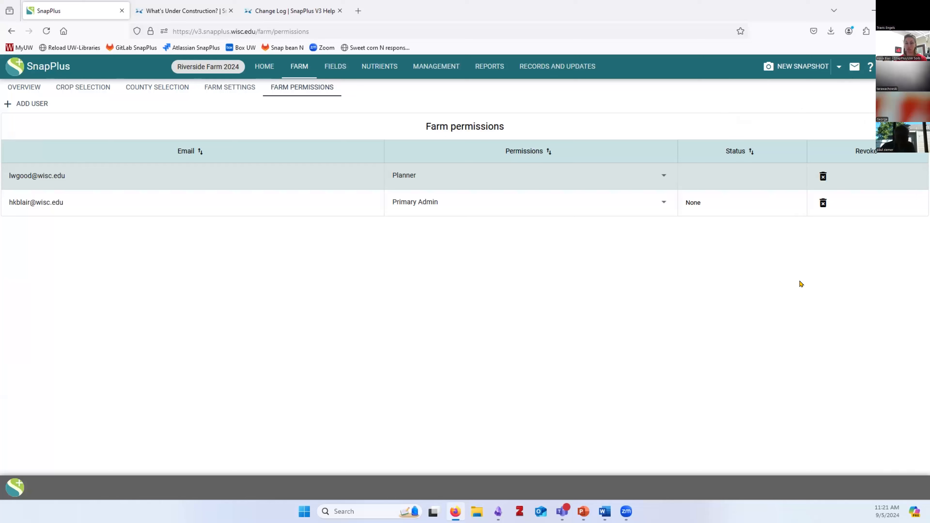
Show the Planner user's permission levels: Admin, Planner, Read only - No maps, Read only
{"action": "left_click", "coordinate": [648, 183]}
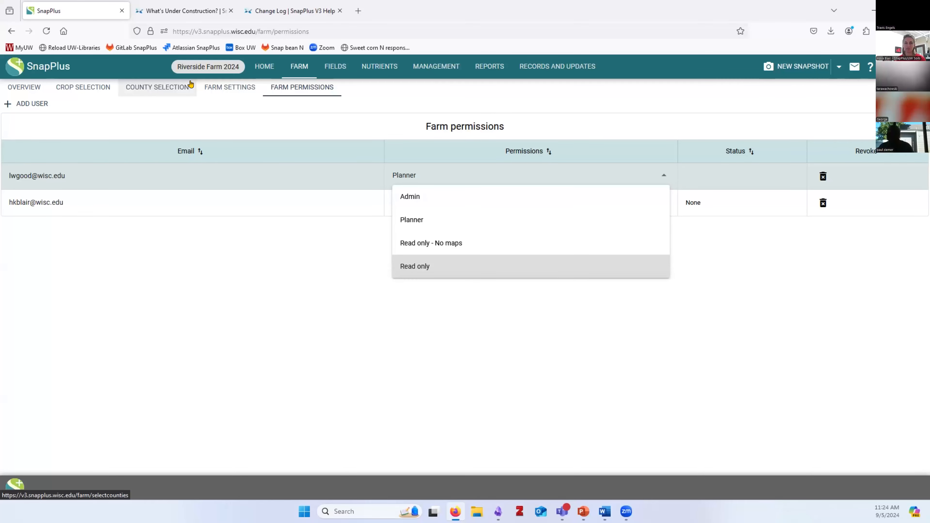
Close the permission choices, keeping the new user at Planner
{"action": "left_click", "coordinate": [328, 368]}
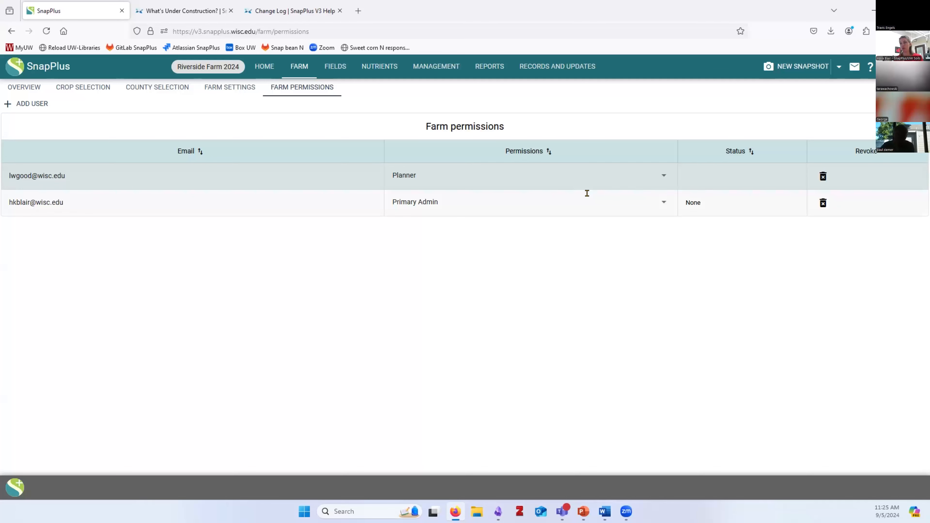
Show the new user's role options, with Planner alongside Admin and the two read-only levels
{"action": "left_click", "coordinate": [655, 176]}
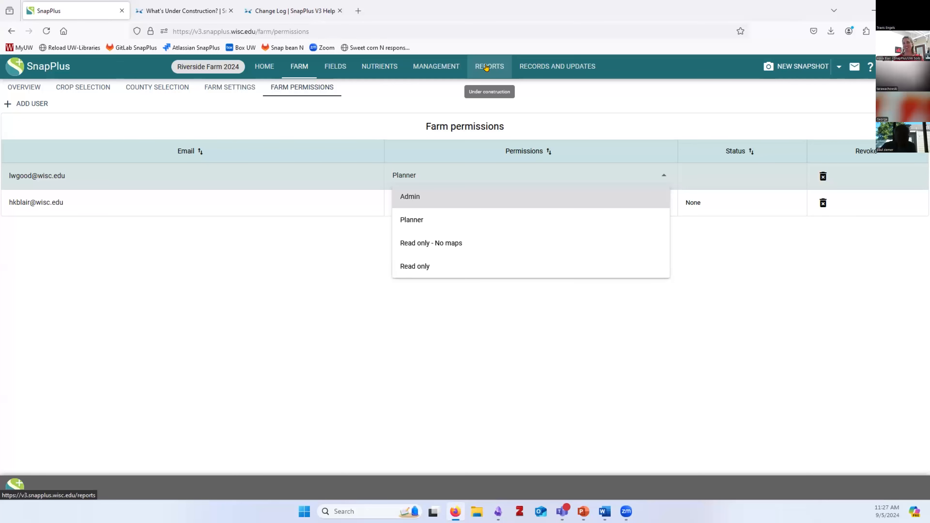
Keep the user as Planner, look over the Fields table, then return to the farm Overview
{"action": "left_click", "coordinate": [183, 316]}
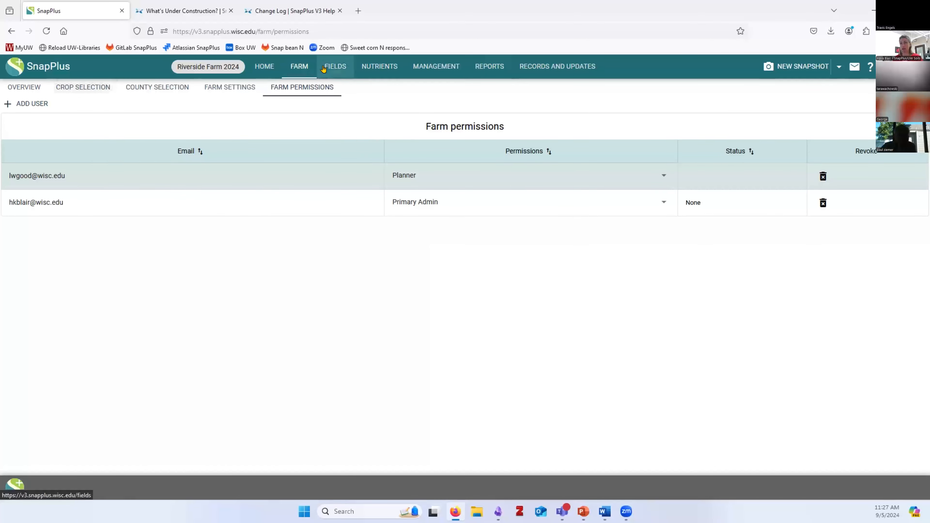
{"action": "left_click", "coordinate": [333, 66]}
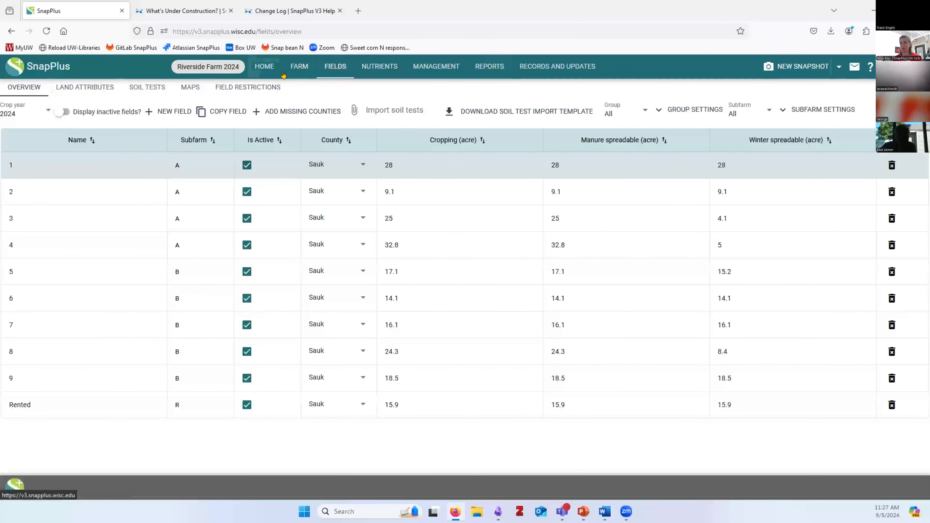
{"action": "left_click", "coordinate": [294, 67]}
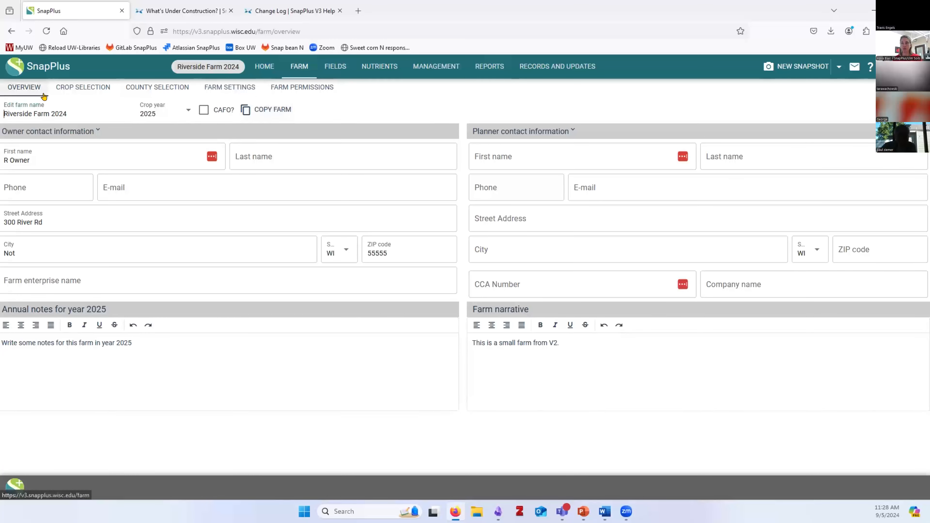
Prefix the farm name with 'CC' to make it CC Riverside Farm 2024
{"action": "left_click", "coordinate": [4, 113]}
{"action": "type", "text": "CC"}
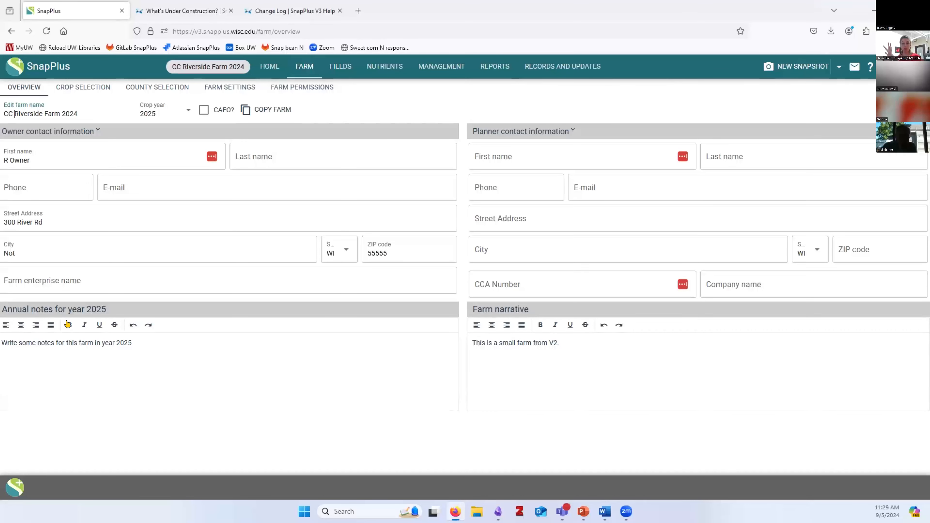
Commit the new farm name and show the NEW SNAPSHOT options offering Choose a snapshot
{"action": "left_click", "coordinate": [416, 241]}
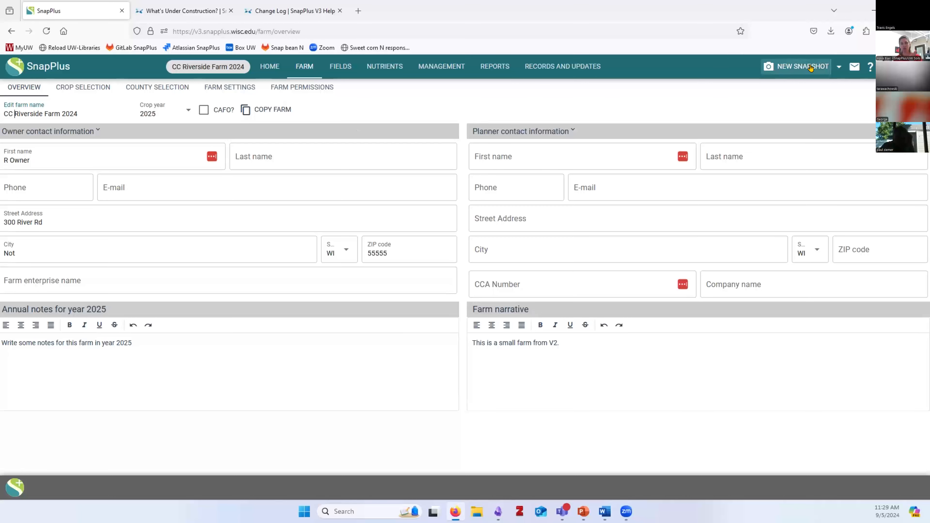
{"action": "left_click", "coordinate": [835, 67]}
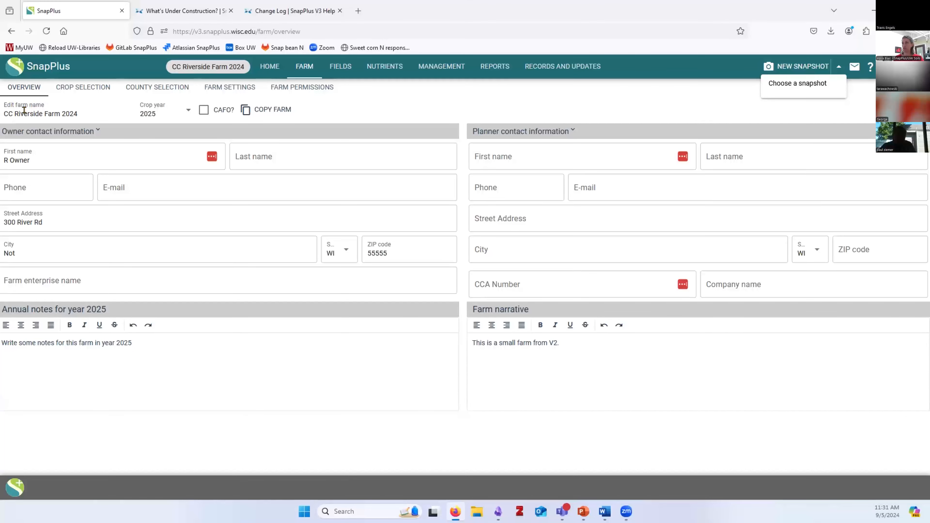
Close the snapshot options to view the Overview's owner details, crop year 2025 and narrative
{"action": "left_click", "coordinate": [537, 103]}
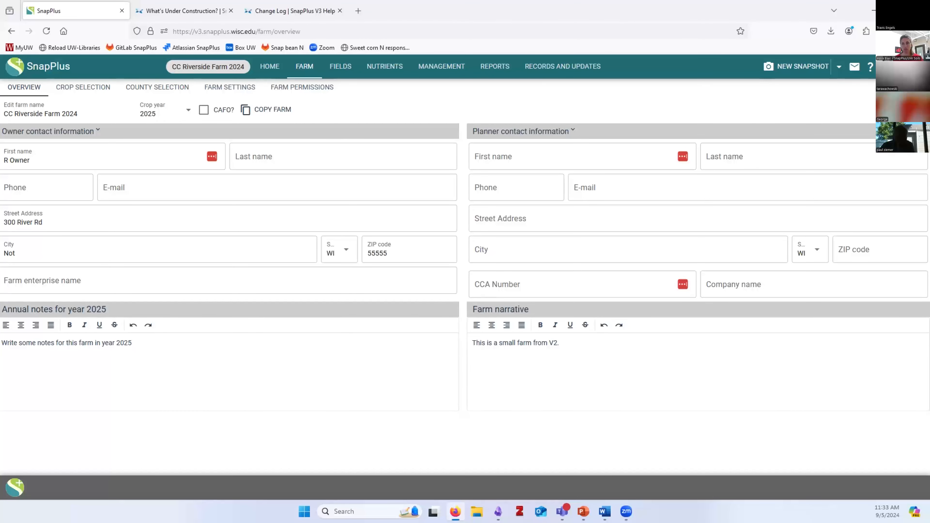
Return to Farm Permissions and list the permission levels for the pending Planner user
{"action": "left_click", "coordinate": [307, 89]}
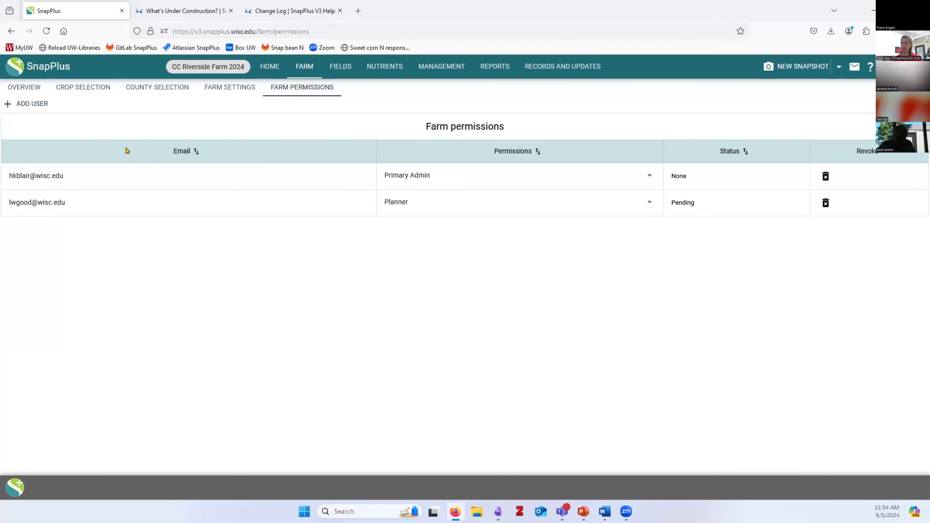
{"action": "left_click", "coordinate": [414, 207]}
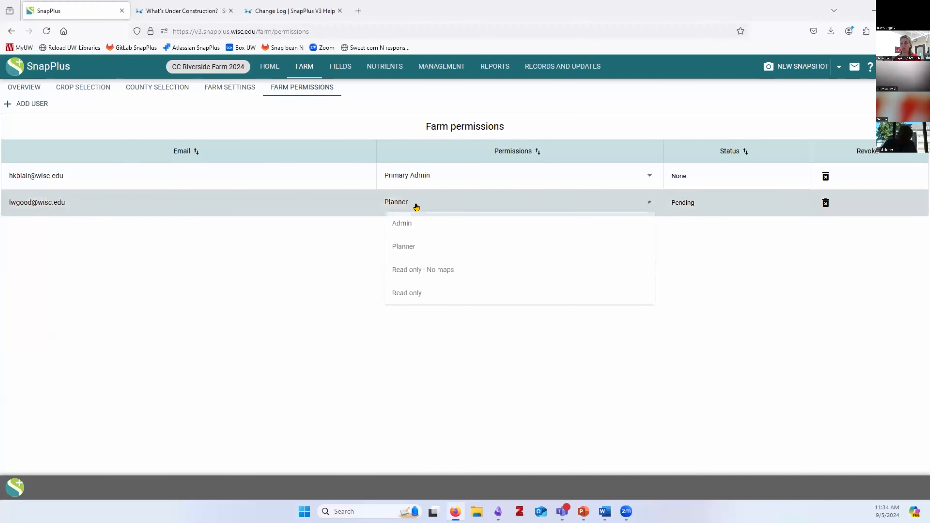
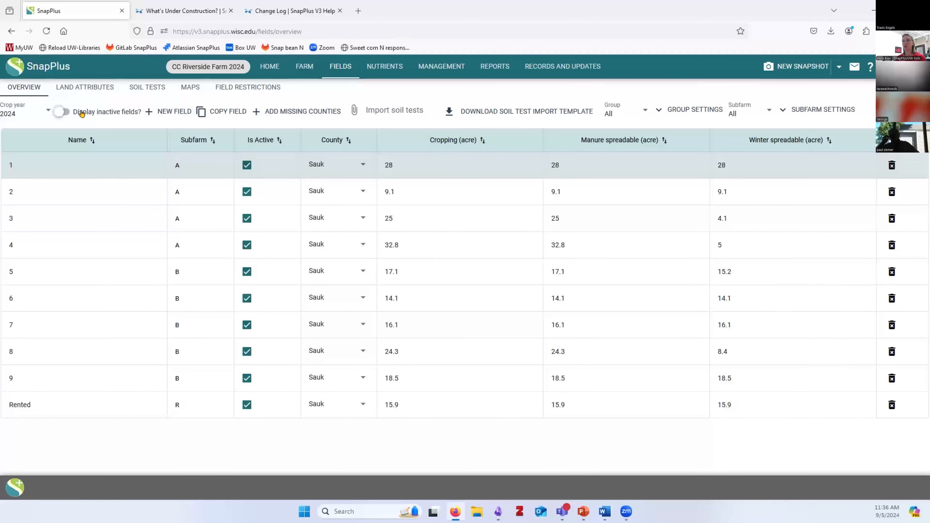
Mark field 9 inactive and turn on Display inactive fields so it stays listed
{"action": "left_click", "coordinate": [57, 114]}
{"action": "left_click", "coordinate": [60, 112]}
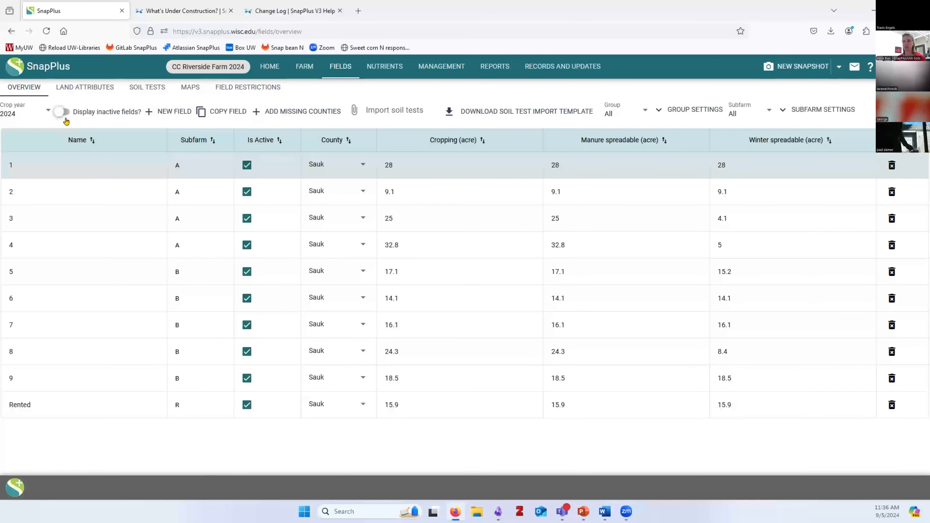
{"action": "left_click", "coordinate": [247, 378]}
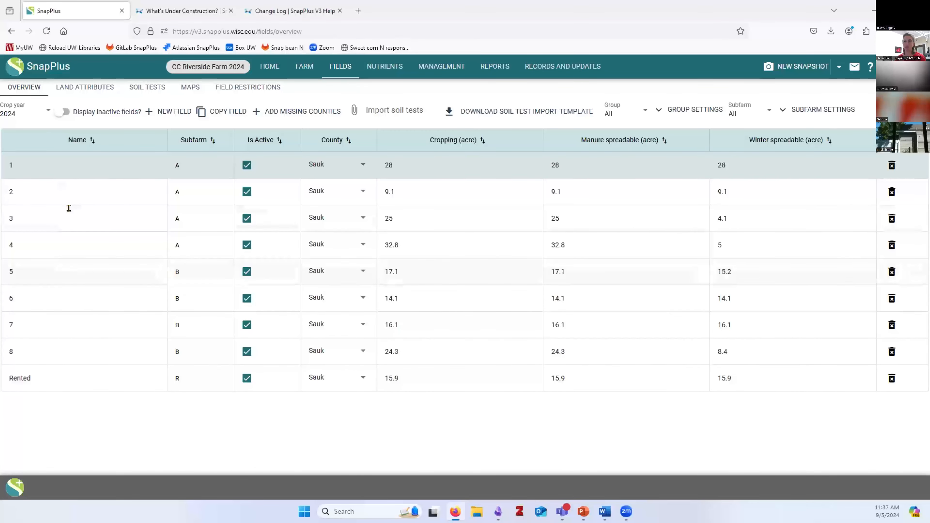
{"action": "left_click", "coordinate": [55, 113]}
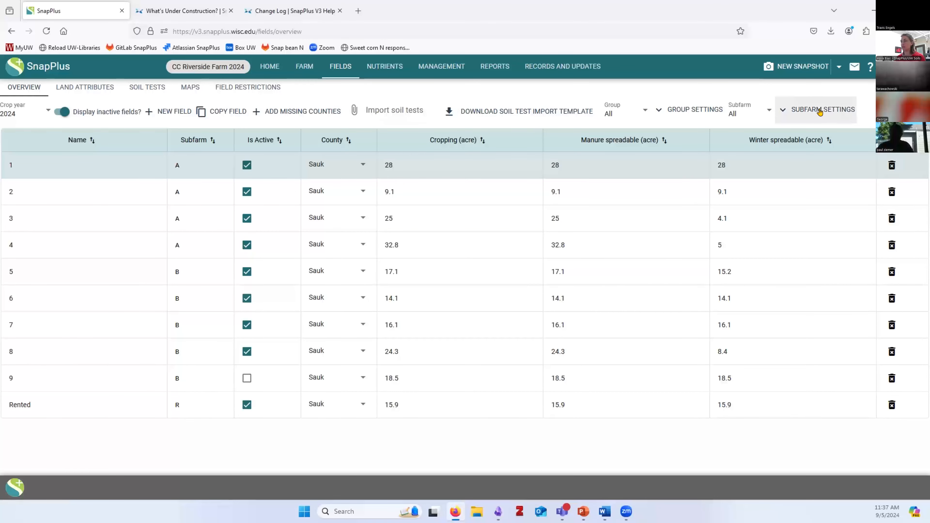
{"action": "left_click", "coordinate": [672, 113]}
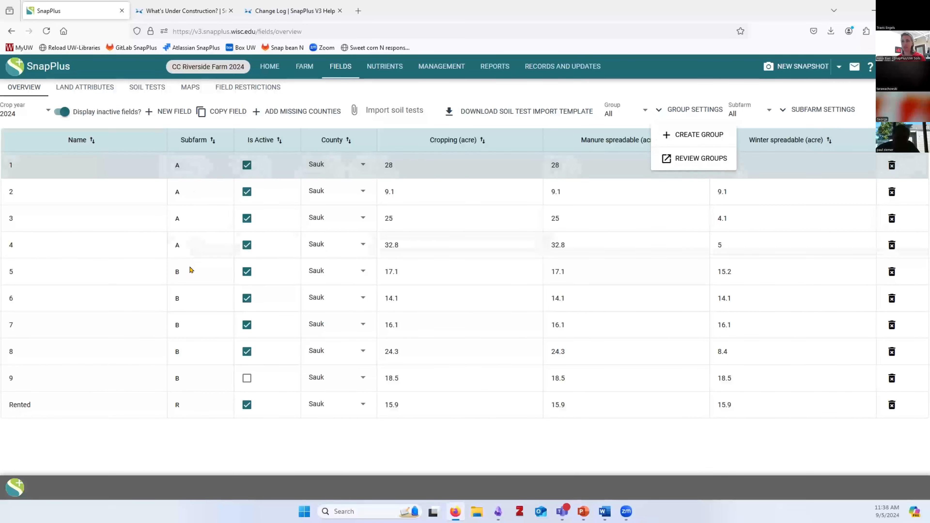
Review which fields belong to subfarms B, R and A, then go to Land Attributes
{"action": "left_click", "coordinate": [810, 108]}
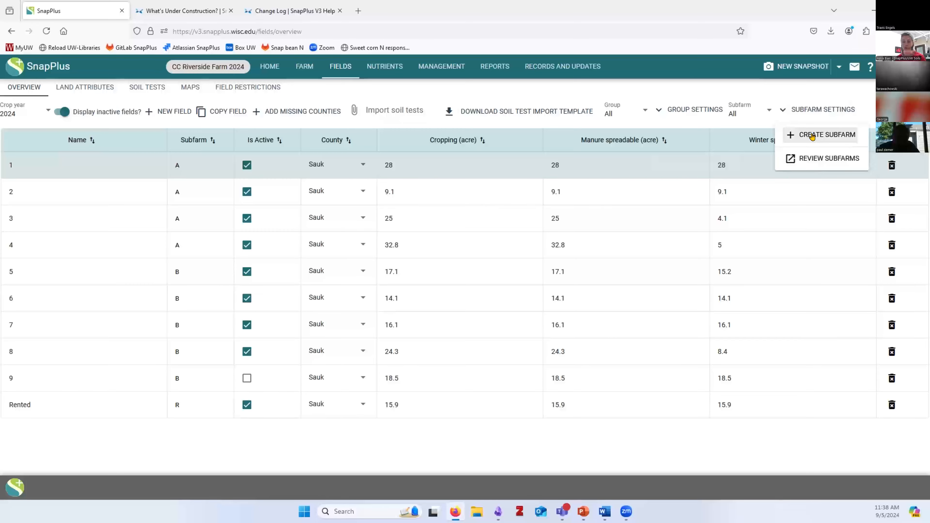
{"action": "left_click", "coordinate": [811, 158]}
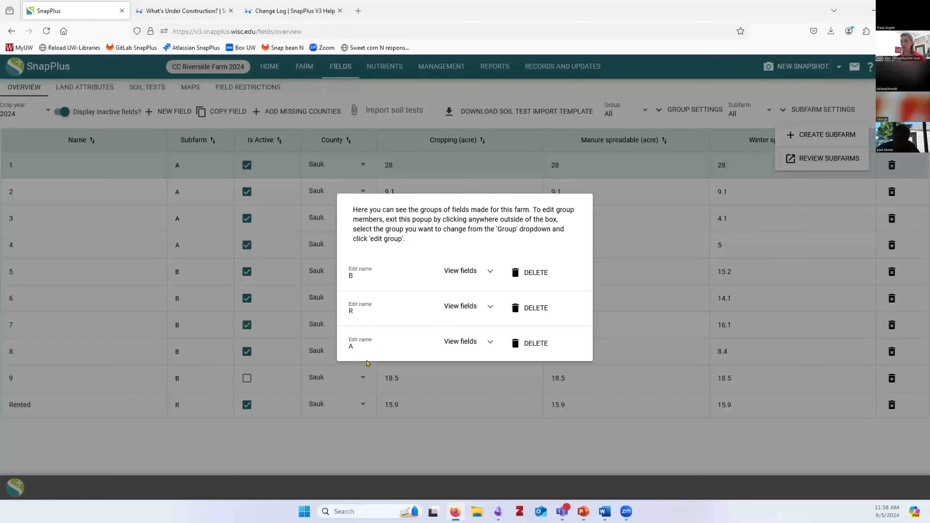
{"action": "left_click", "coordinate": [472, 276]}
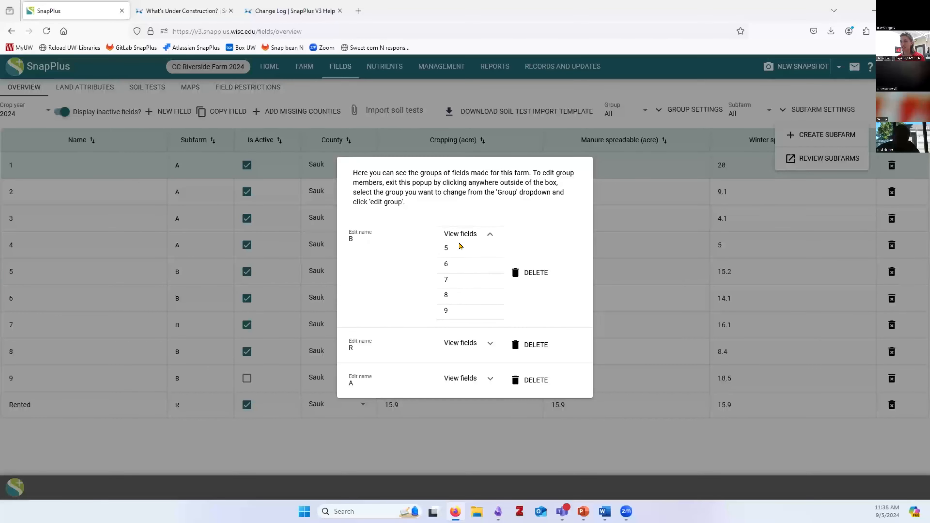
{"action": "left_click", "coordinate": [484, 342]}
{"action": "left_click", "coordinate": [483, 390]}
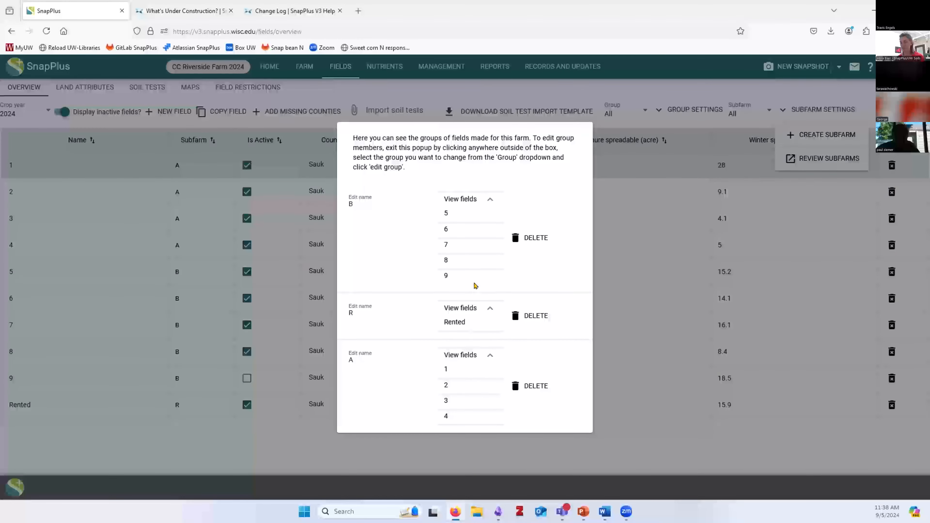
{"action": "key", "text": "Escape"}
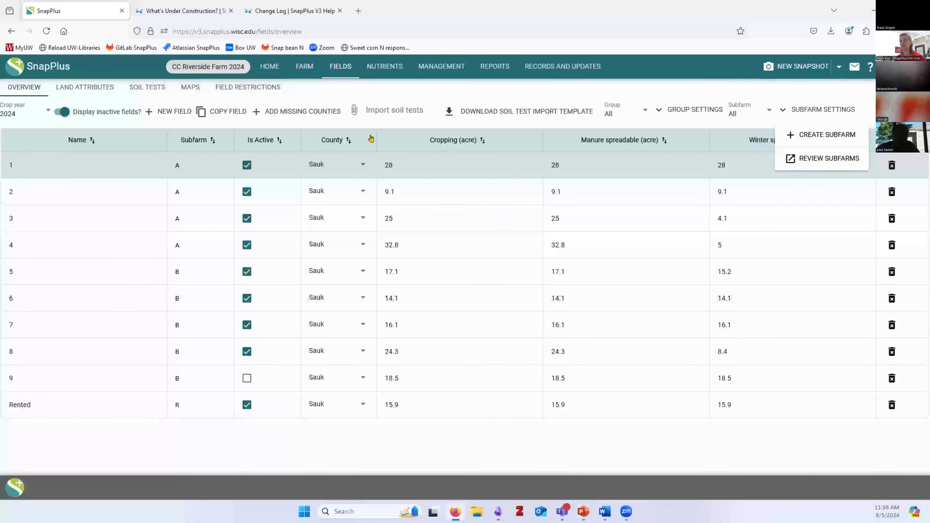
{"action": "left_click", "coordinate": [84, 89]}
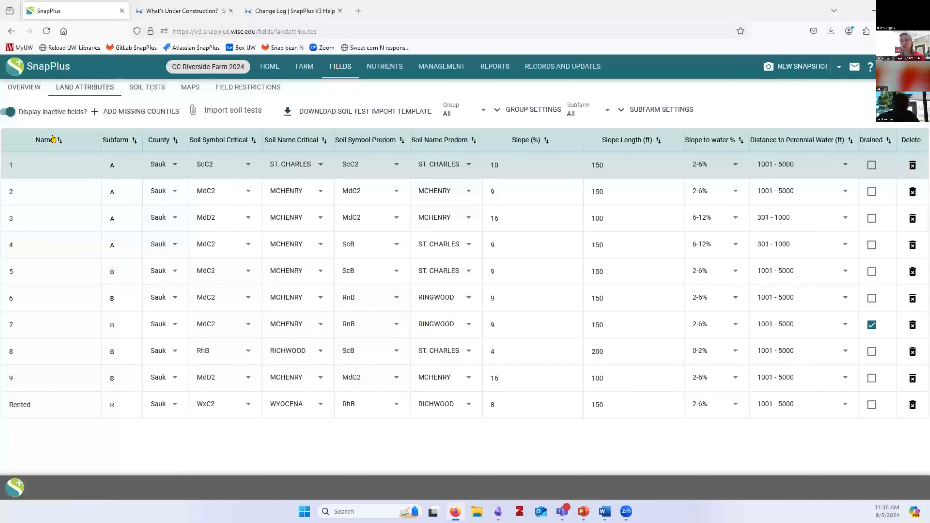
Sort the land attributes ascending by Subfarm, then move to Soil Tests
{"action": "left_click", "coordinate": [119, 141]}
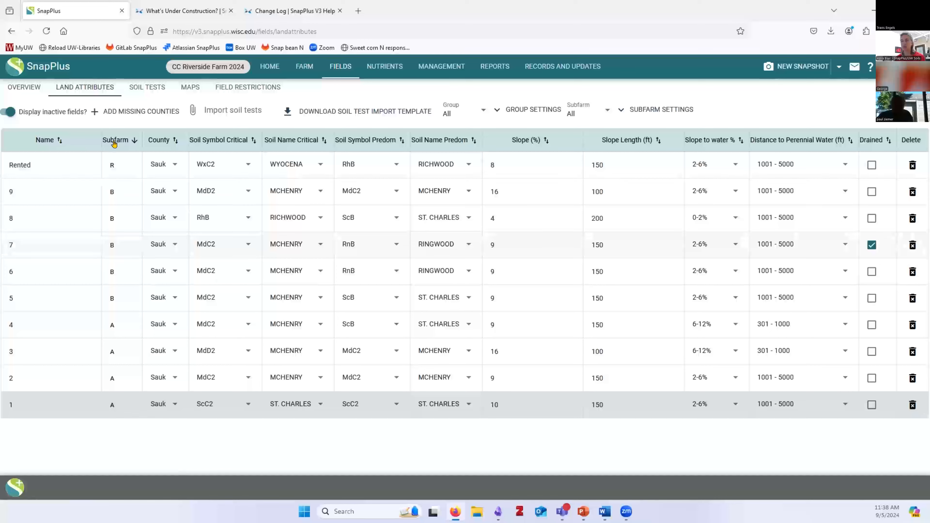
{"action": "left_click", "coordinate": [122, 145]}
{"action": "left_click", "coordinate": [128, 143]}
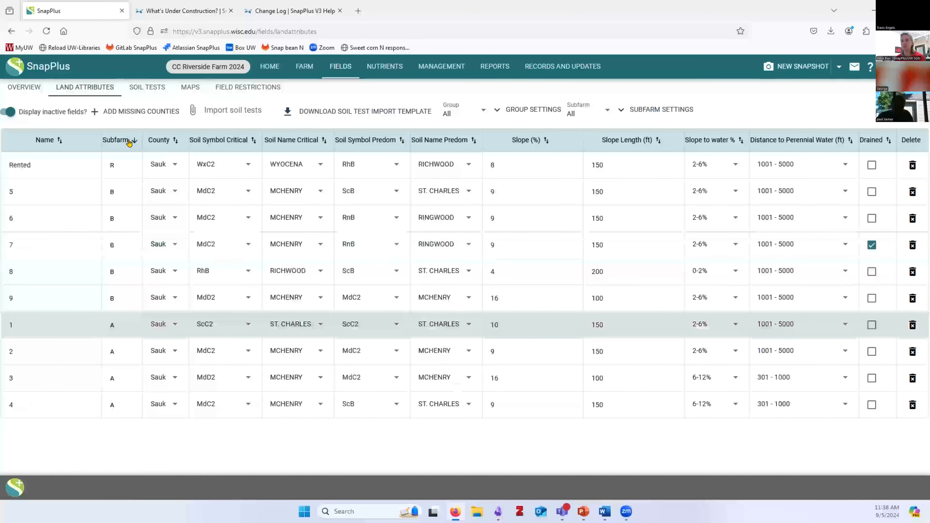
{"action": "left_click", "coordinate": [128, 143]}
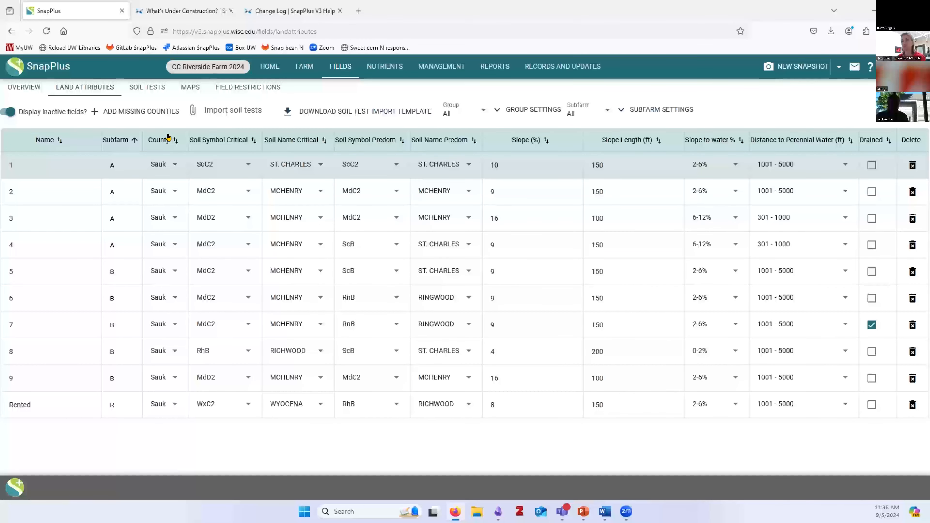
{"action": "left_click", "coordinate": [146, 88]}
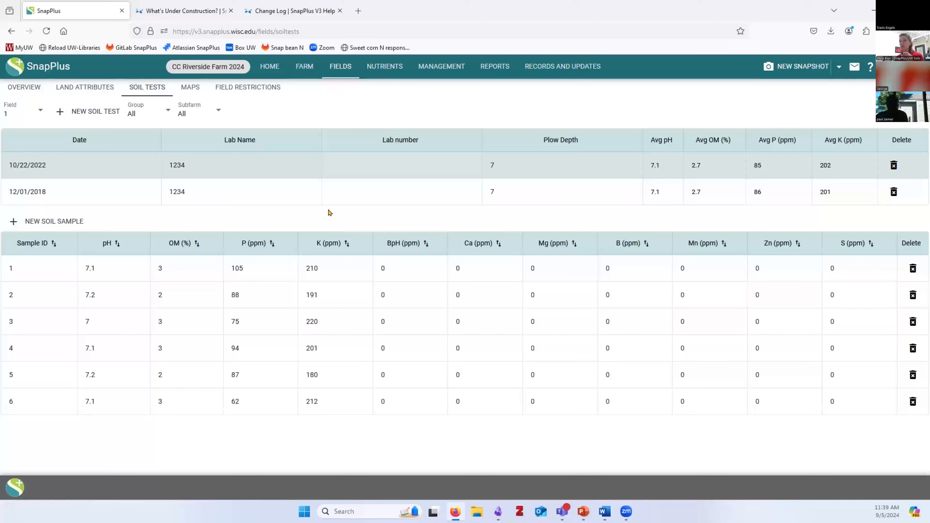
Compare field 1's 10/22/2022 and 12/01/2018 soil test samples, ending on the 2018 test
{"action": "left_click", "coordinate": [247, 180]}
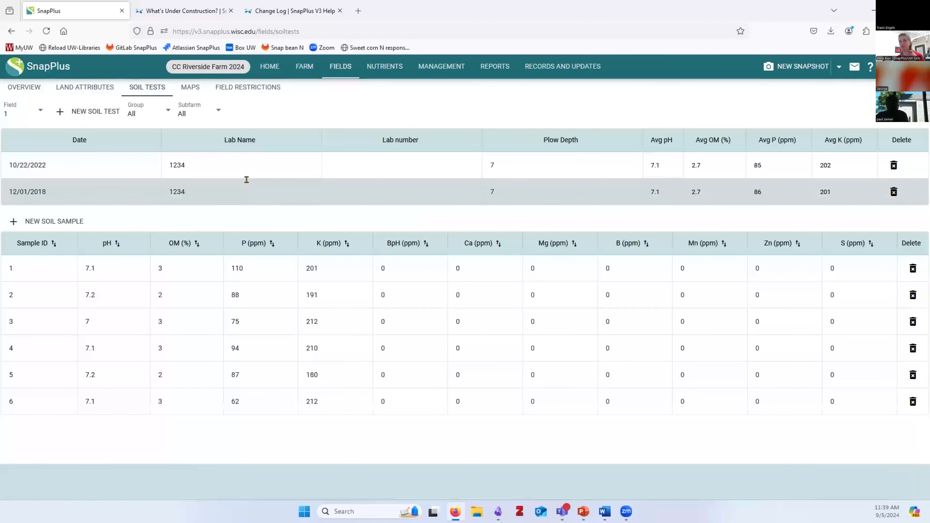
{"action": "left_click", "coordinate": [240, 161]}
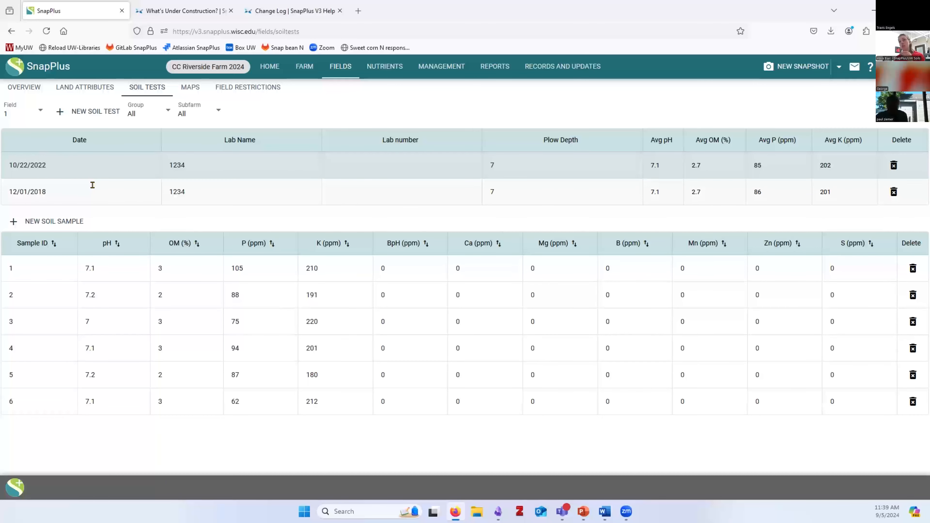
{"action": "left_click", "coordinate": [70, 186]}
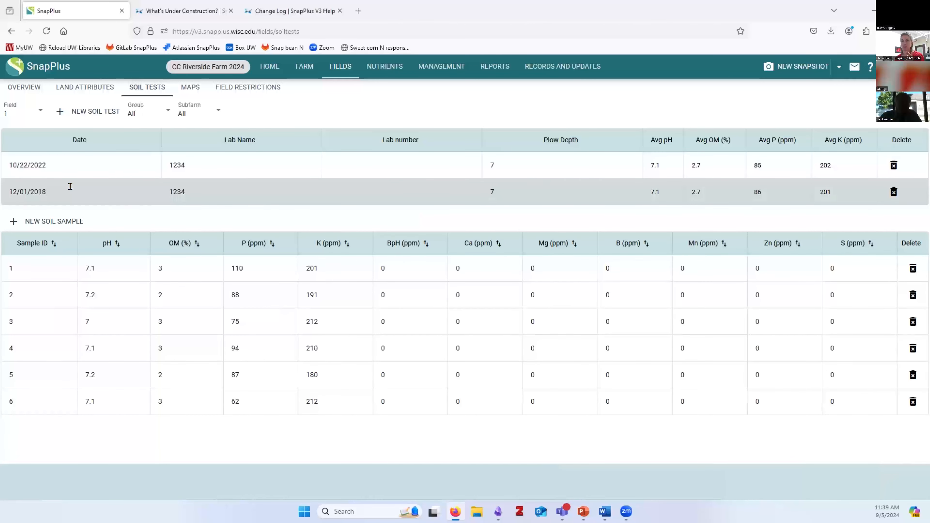
{"action": "left_click", "coordinate": [68, 155]}
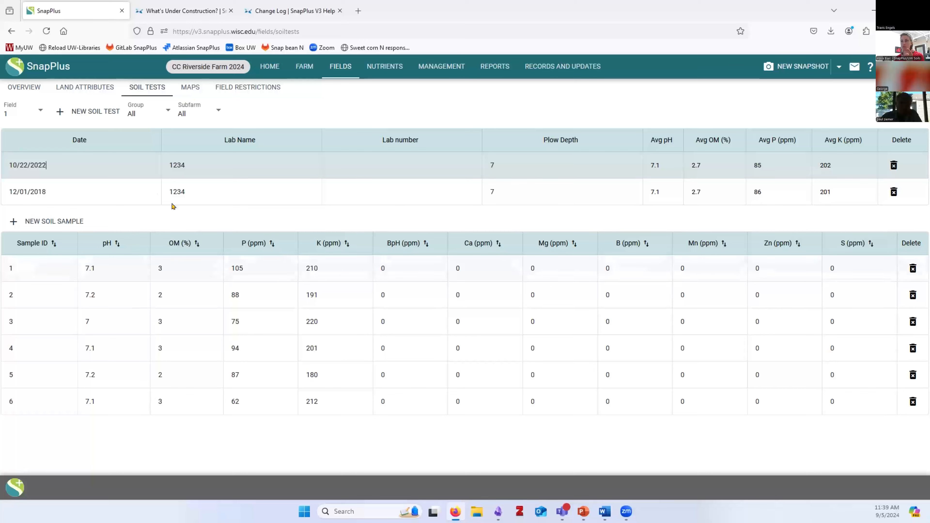
{"action": "left_click", "coordinate": [186, 187]}
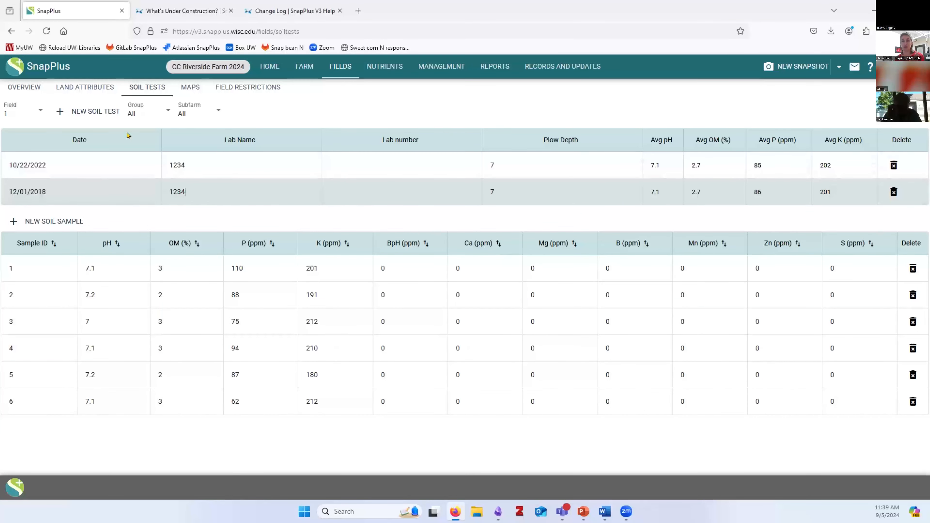
{"action": "left_click", "coordinate": [14, 114]}
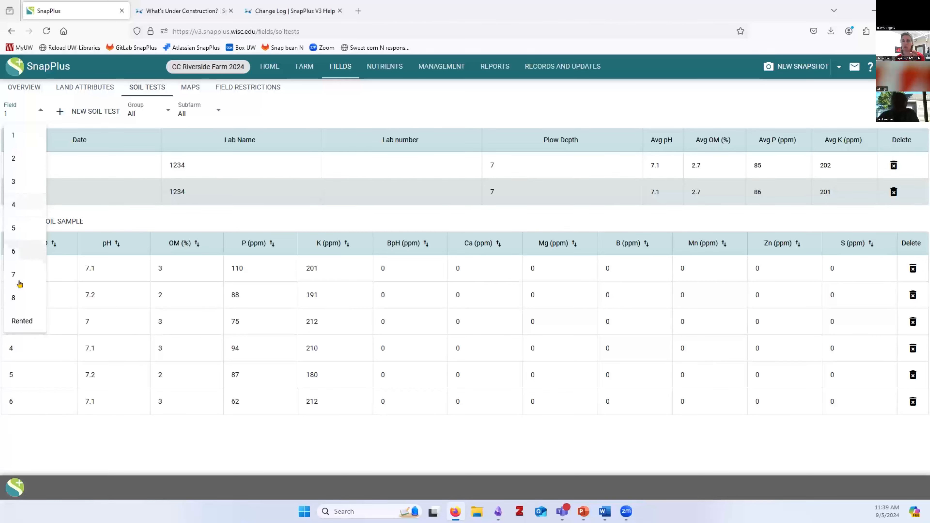
Switch the soil tests view to field 4
{"action": "left_click", "coordinate": [19, 320]}
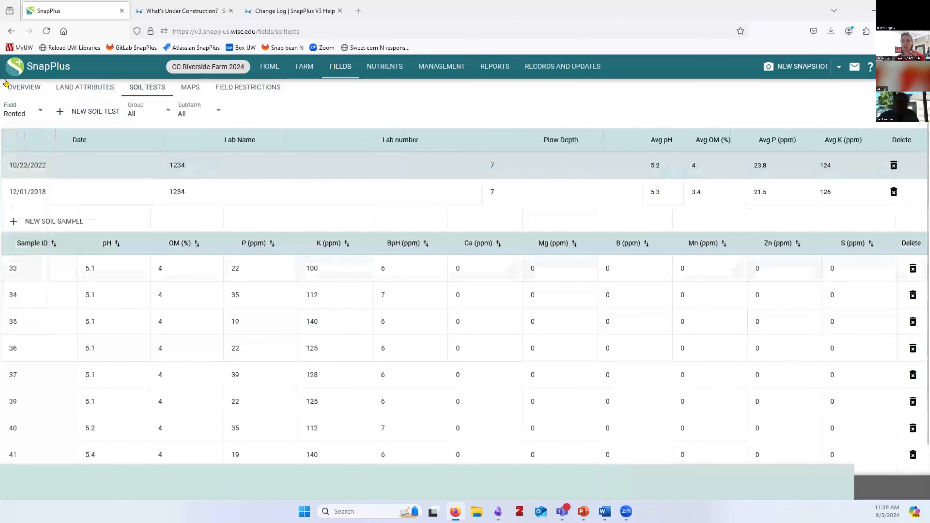
{"action": "left_click", "coordinate": [12, 113]}
{"action": "left_click", "coordinate": [19, 206]}
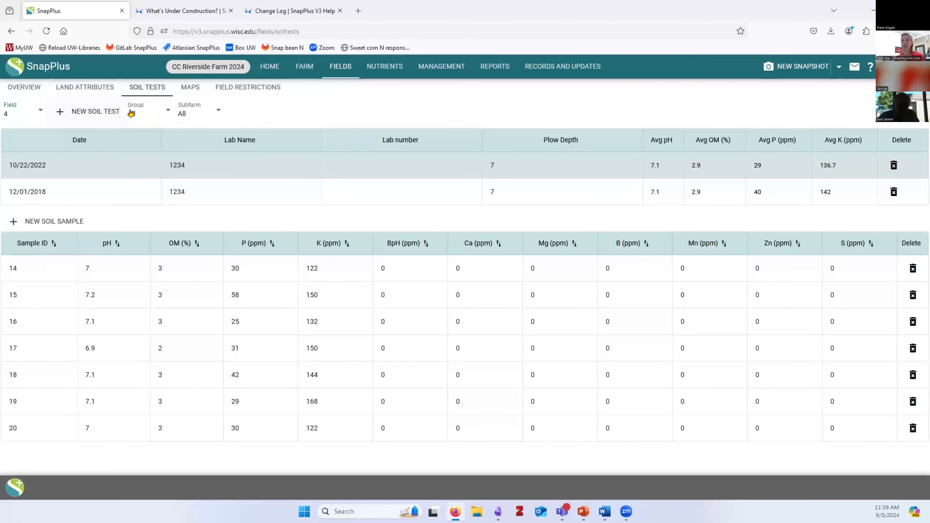
Filter the field list to subfarm A while keeping field 4 selected
{"action": "left_click", "coordinate": [28, 120]}
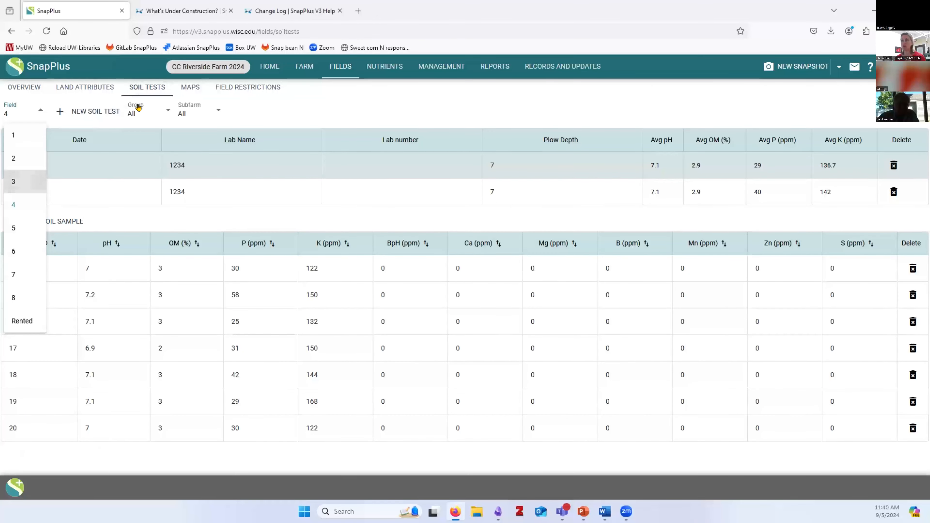
{"action": "left_click", "coordinate": [134, 114]}
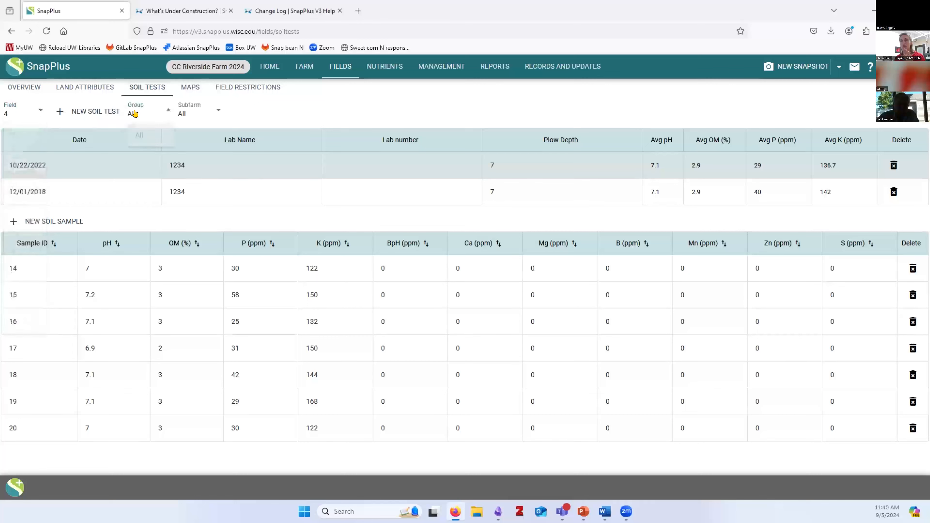
{"action": "left_click", "coordinate": [191, 114]}
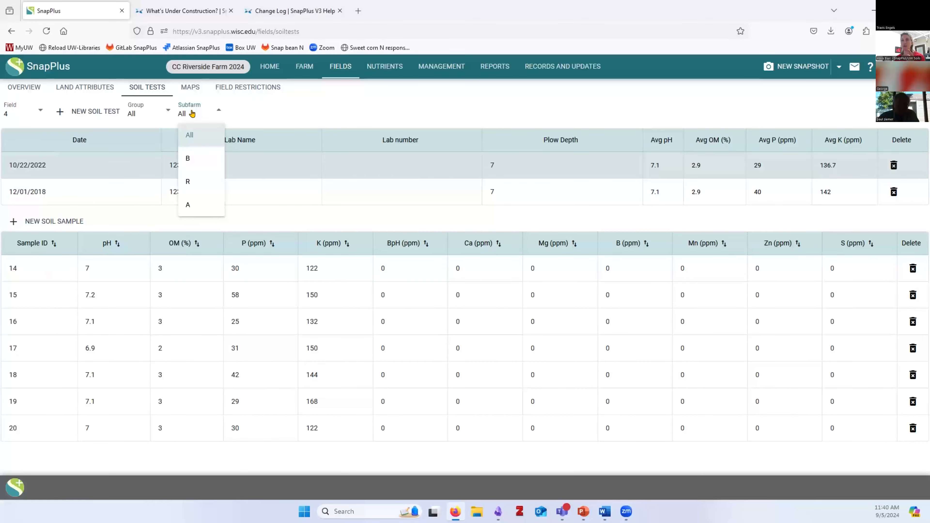
{"action": "left_click", "coordinate": [189, 207]}
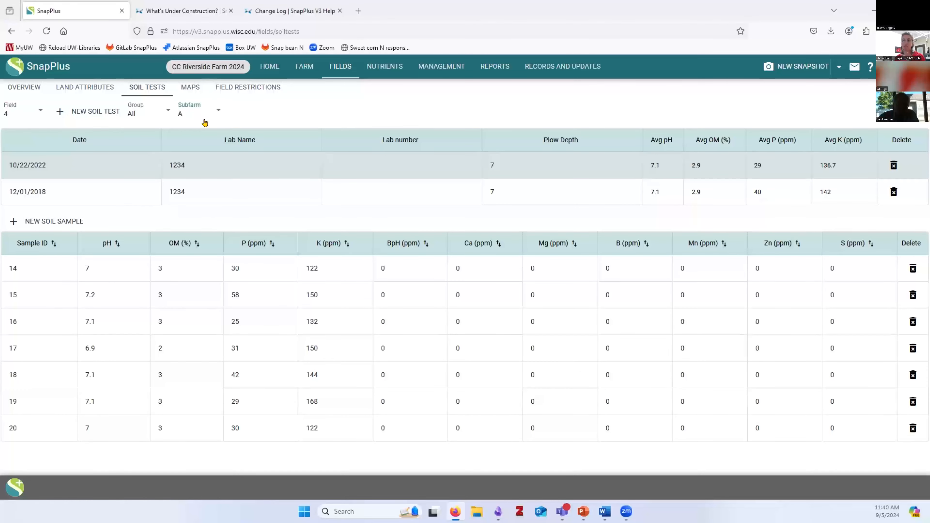
{"action": "left_click", "coordinate": [36, 113]}
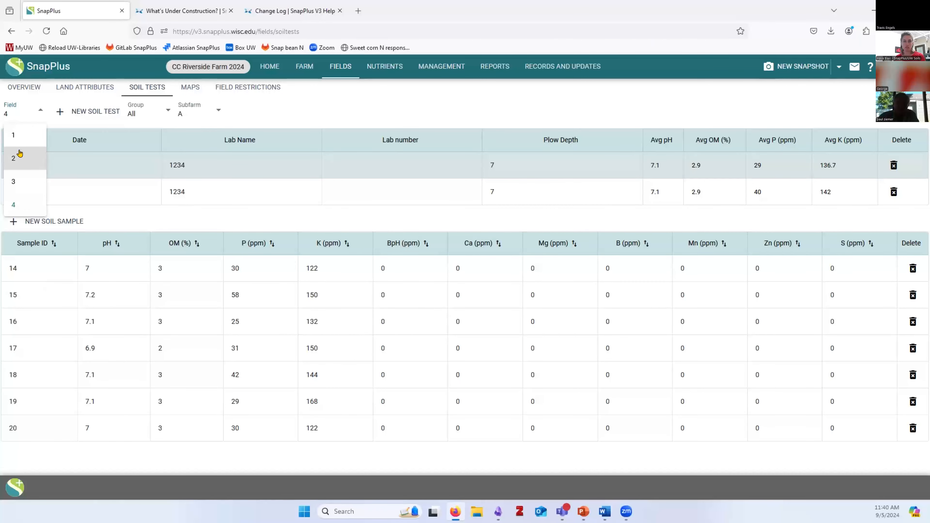
{"action": "left_click", "coordinate": [327, 106]}
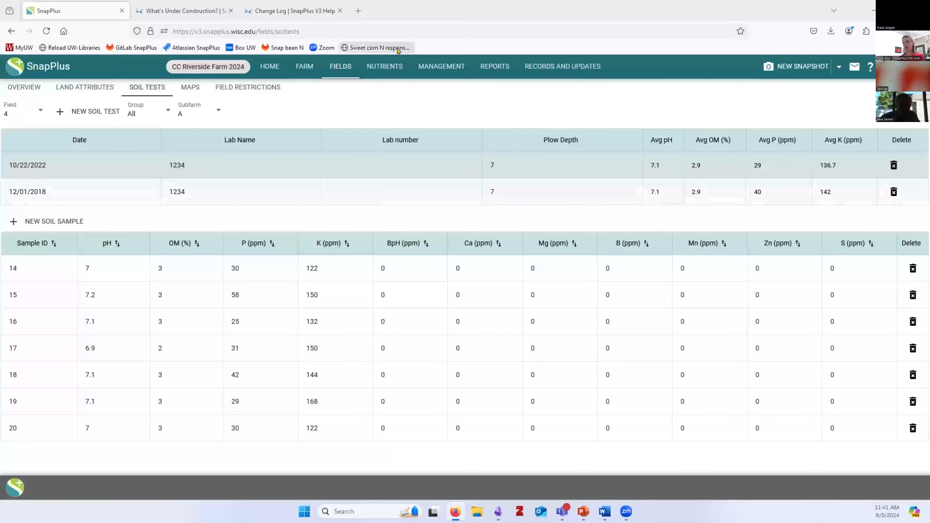
Reopen CC Riverside Farm 2024 from the farm list and go to its Management Fields overview
{"action": "left_click", "coordinate": [270, 66]}
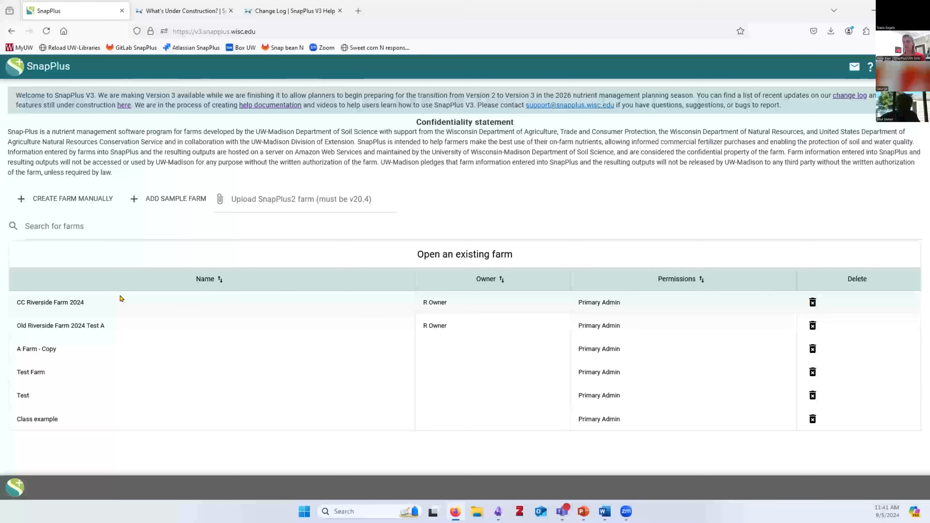
{"action": "left_click", "coordinate": [127, 306]}
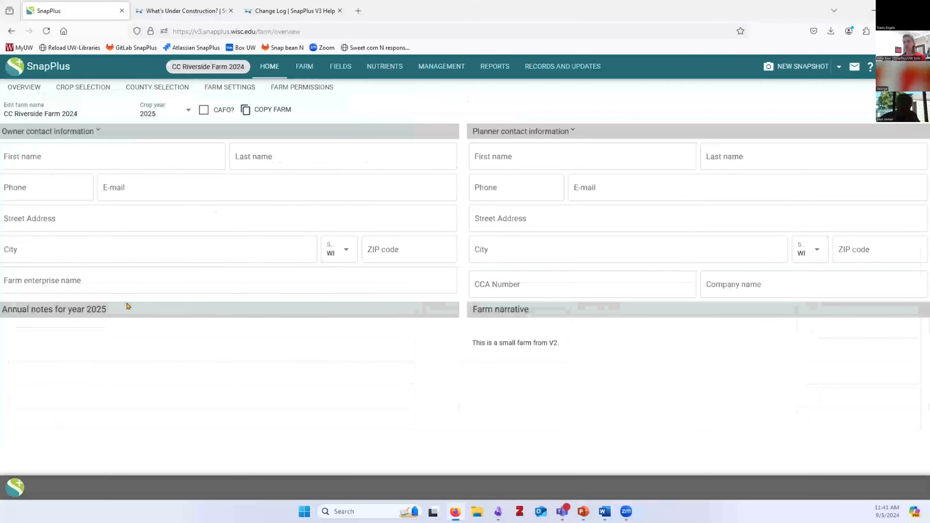
{"action": "left_click", "coordinate": [437, 67]}
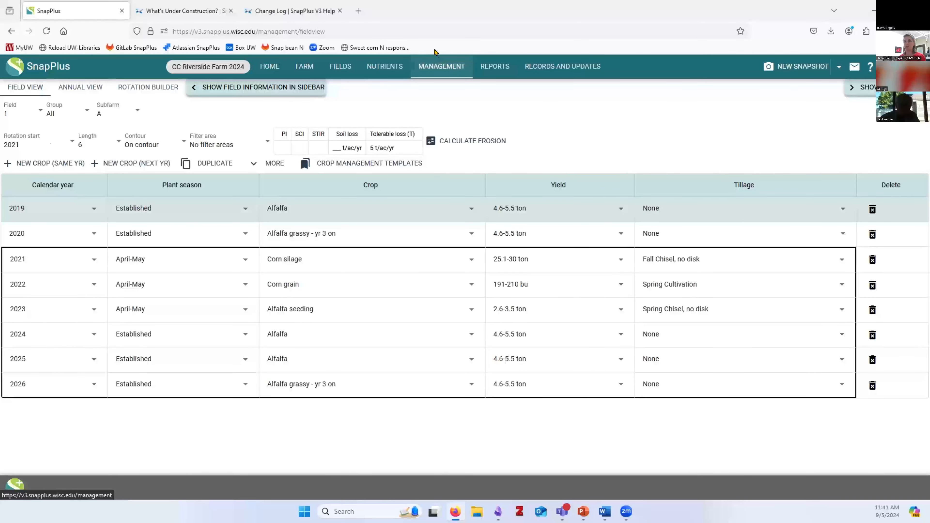
{"action": "left_click", "coordinate": [341, 66]}
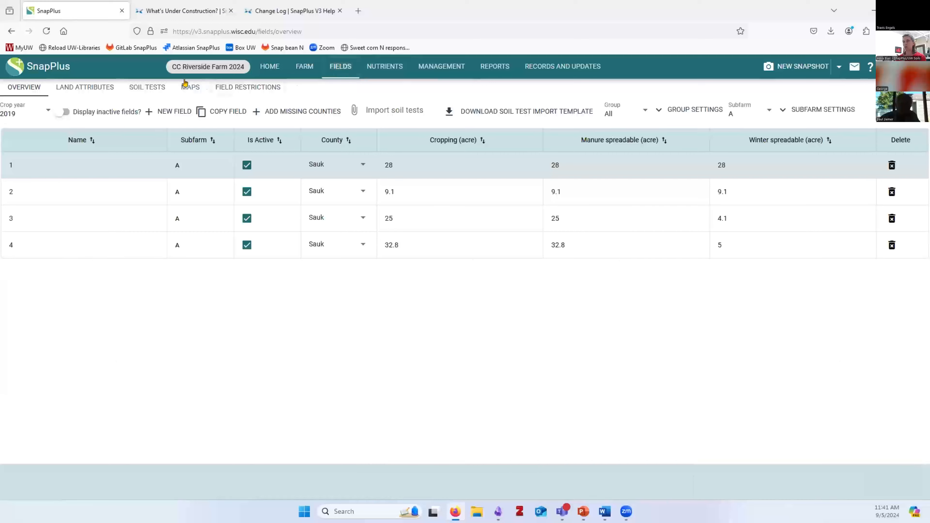
Open the Fields Maps page and zoom out around field 1
{"action": "left_click", "coordinate": [190, 87]}
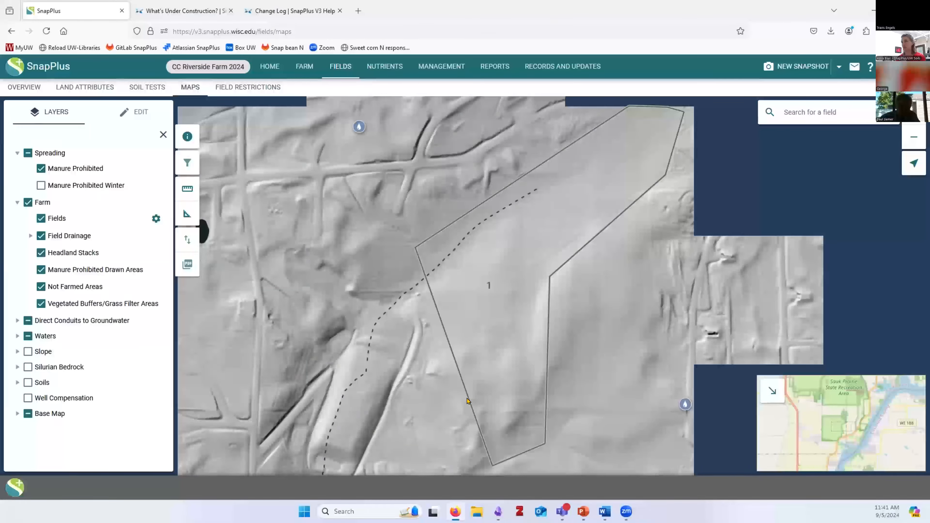
{"action": "scroll", "coordinate": [467, 400], "scroll_direction": "down", "scroll_amount": 1}
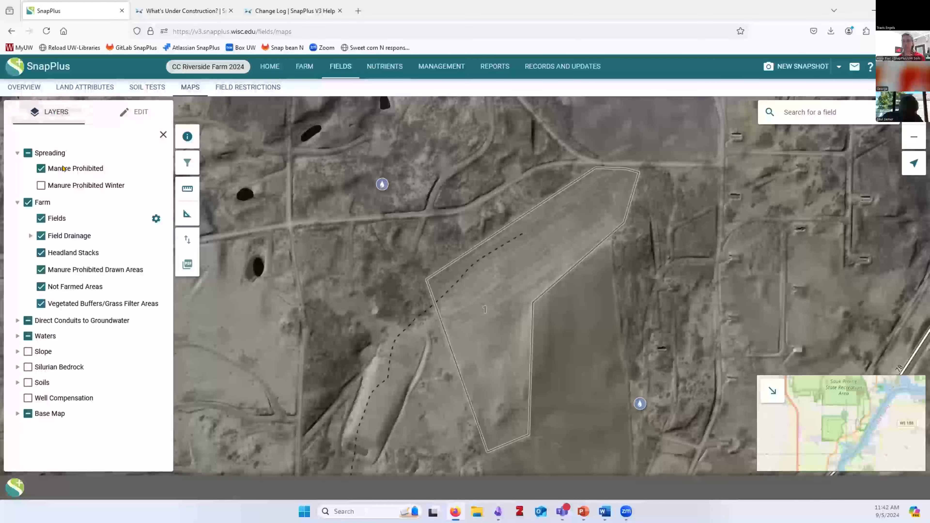
Expand and collapse the Field Drainage, Waters and Direct Conduits to Groundwater layer groups
{"action": "left_click", "coordinate": [30, 235]}
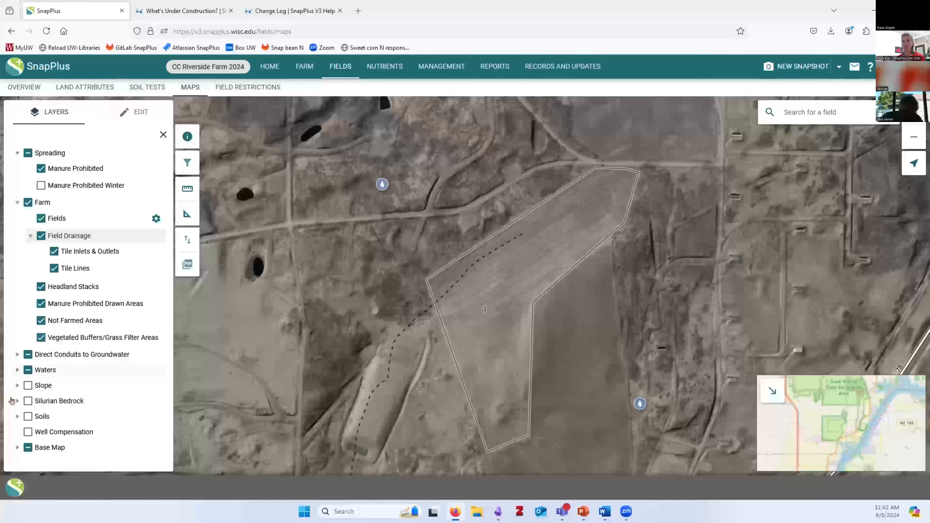
{"action": "left_click", "coordinate": [12, 370]}
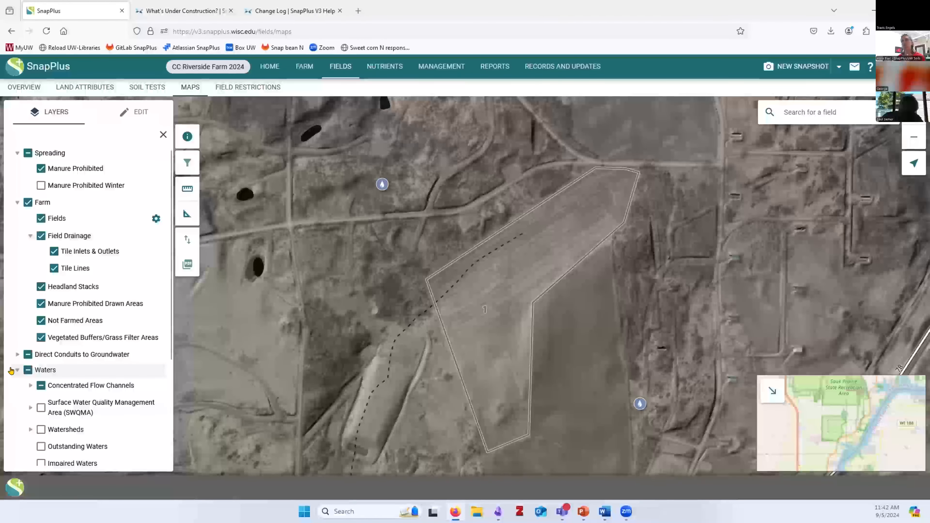
{"action": "scroll", "coordinate": [22, 218], "scroll_direction": "down", "scroll_amount": 5}
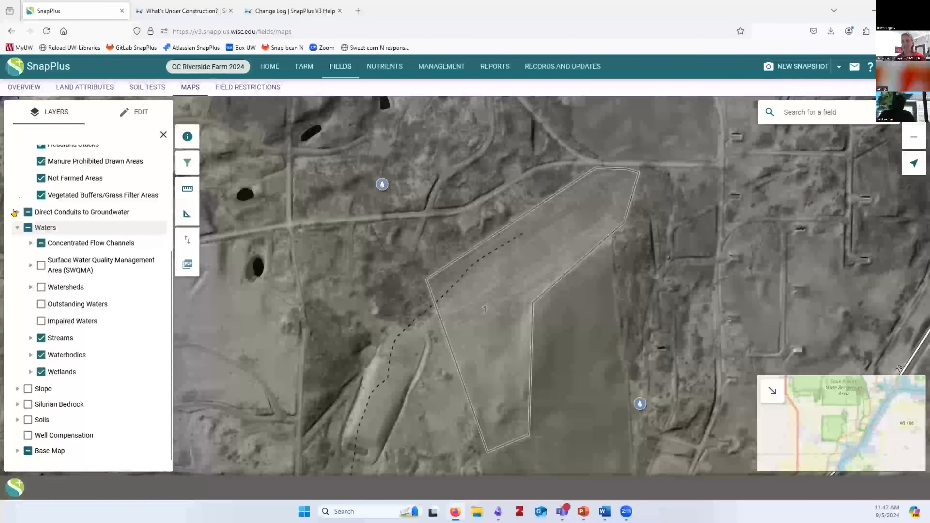
{"action": "left_click", "coordinate": [16, 213]}
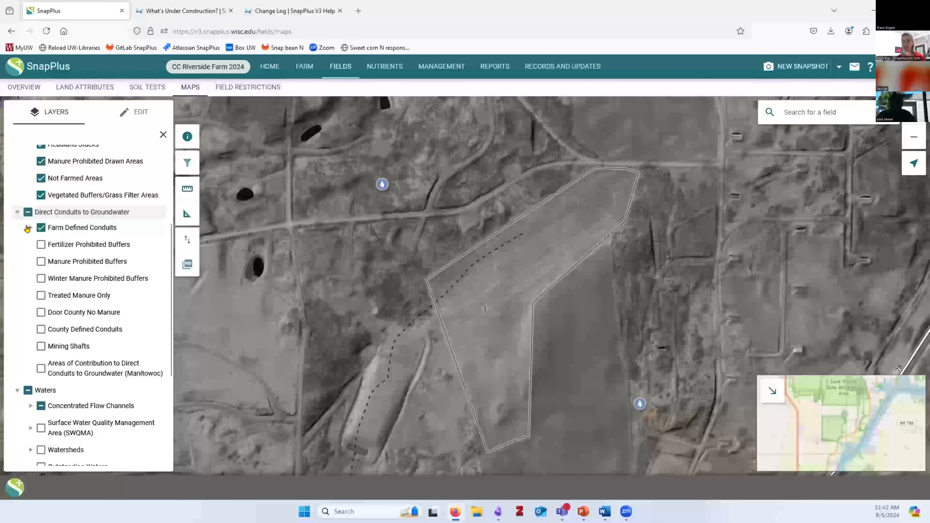
{"action": "left_click", "coordinate": [29, 227]}
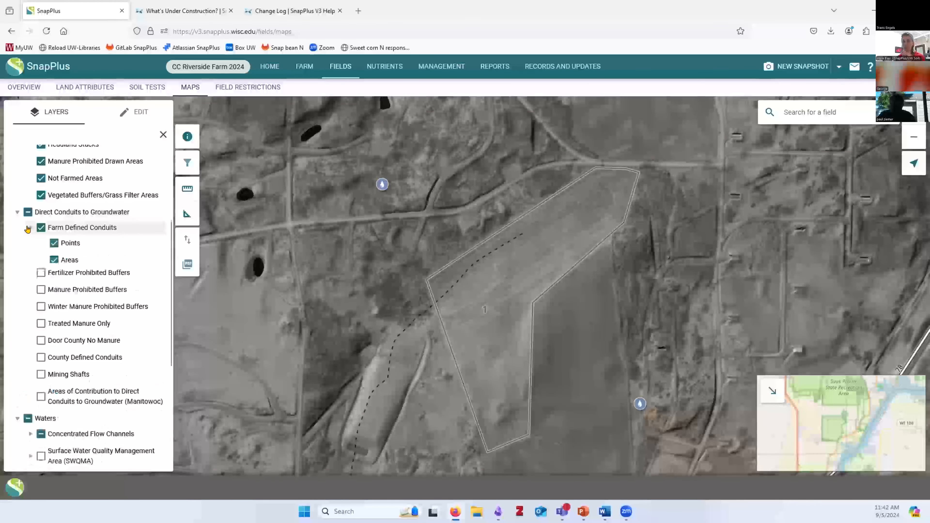
{"action": "left_click", "coordinate": [29, 228]}
{"action": "left_click", "coordinate": [15, 213]}
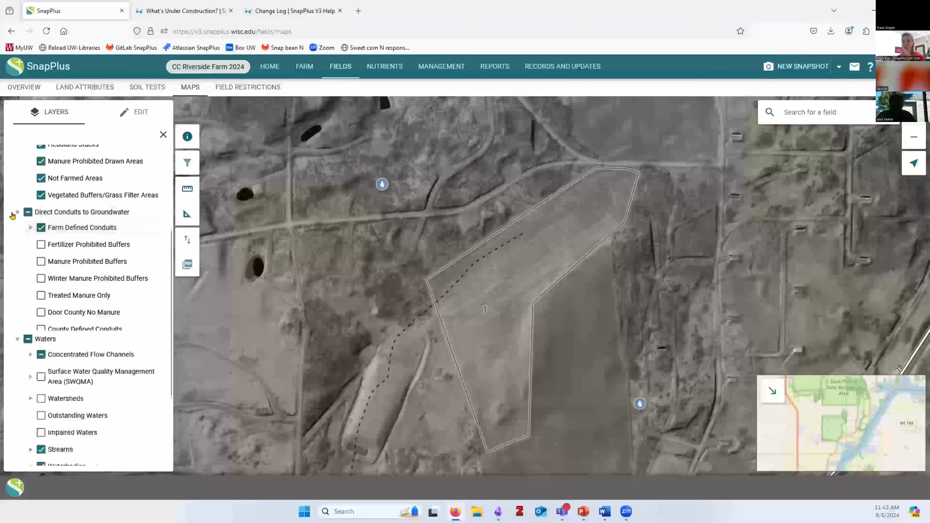
{"action": "left_click", "coordinate": [15, 228]}
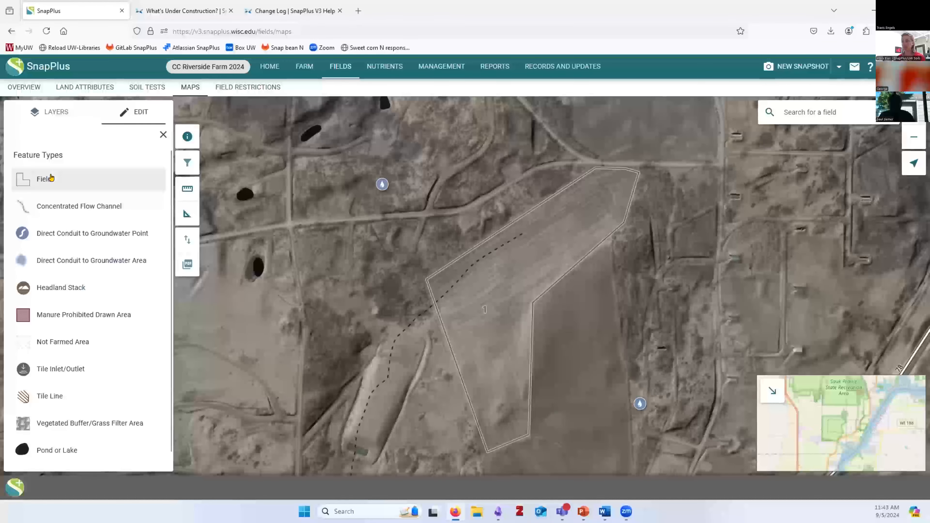
Pan to the land east of field 1 and start adding a new Field feature
{"action": "left_click_drag", "start_coordinate": [565, 335], "coordinate": [540, 253]}
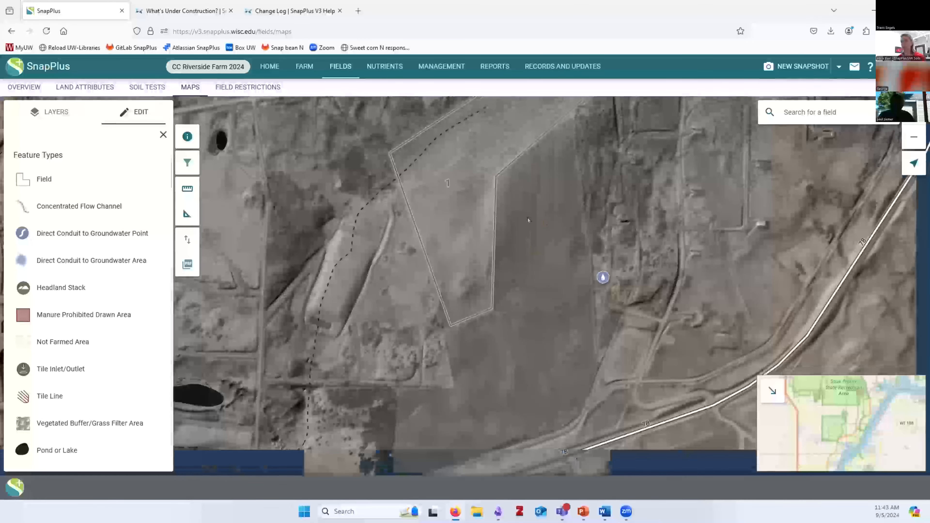
{"action": "left_click", "coordinate": [43, 180]}
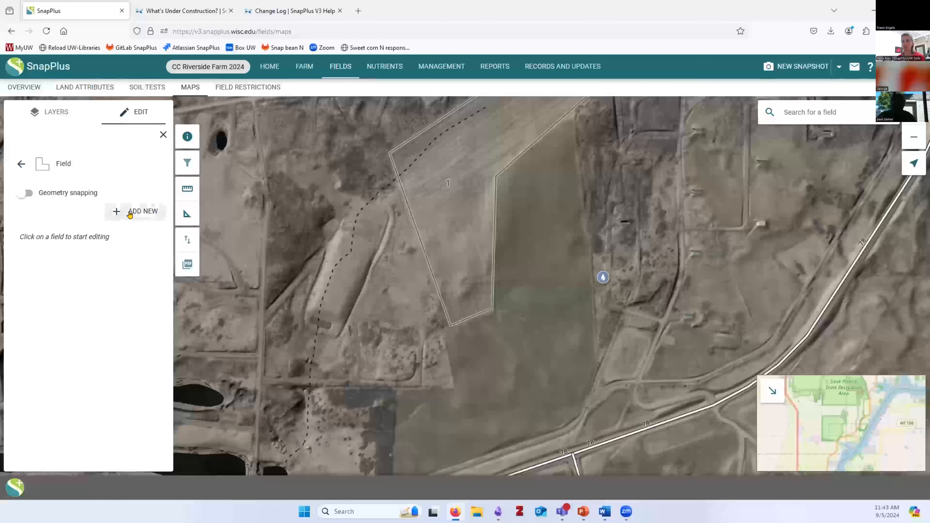
{"action": "left_click", "coordinate": [137, 215]}
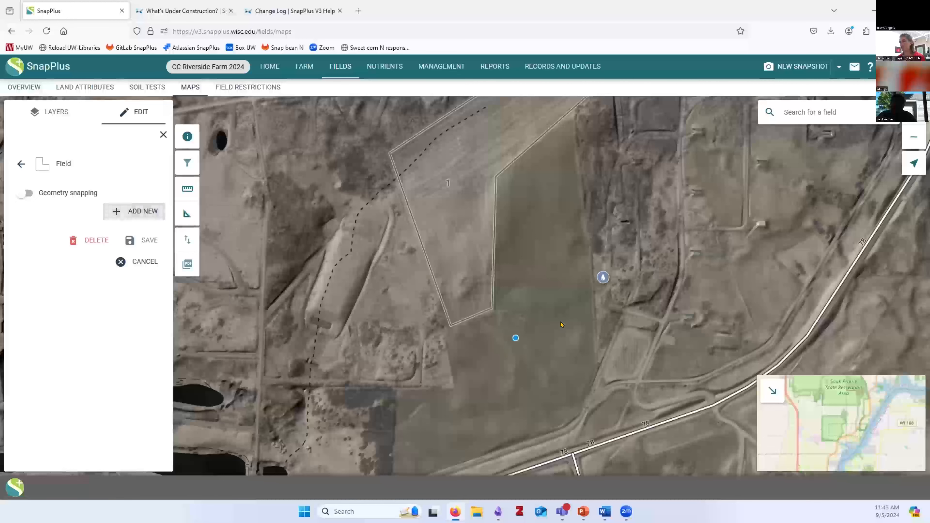
Trace the new field's boundary vertices east of field 1, notching its west side
{"action": "left_click", "coordinate": [572, 118]}
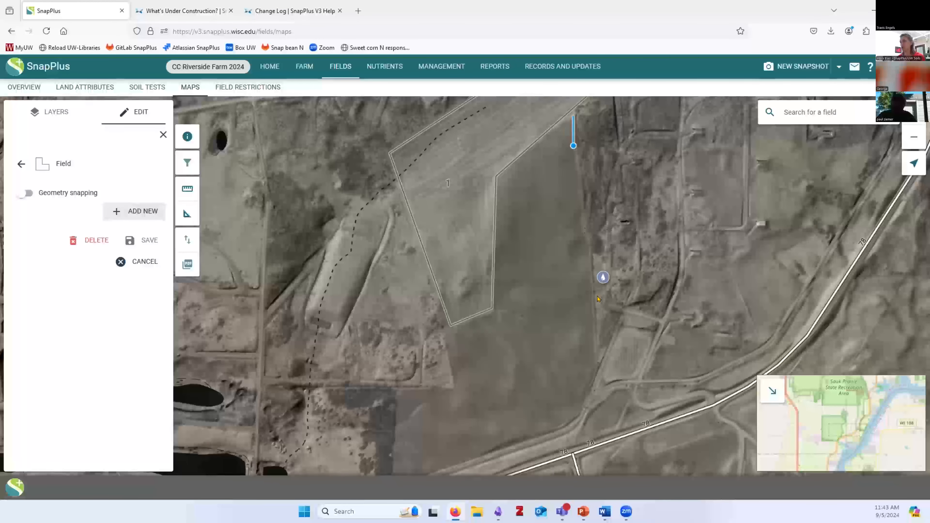
{"action": "left_click", "coordinate": [596, 366]}
{"action": "left_click", "coordinate": [575, 421]}
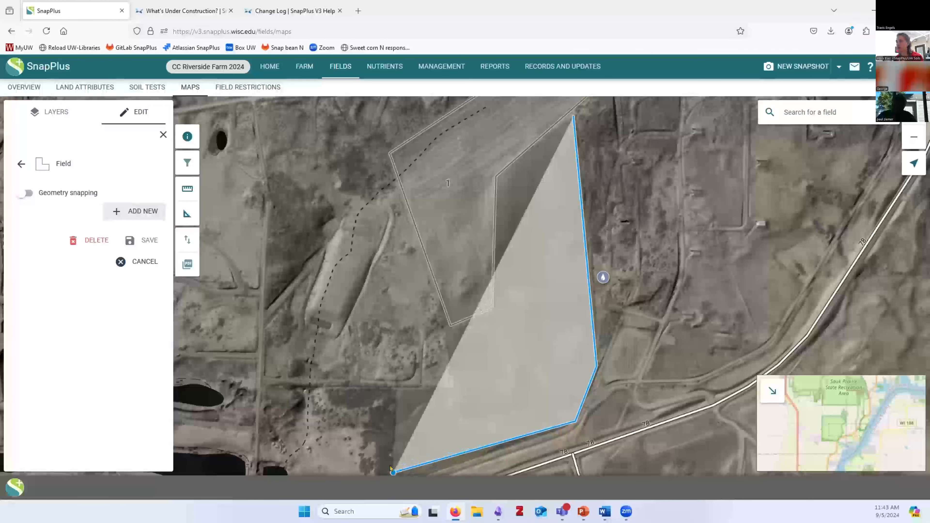
{"action": "left_click", "coordinate": [397, 388]}
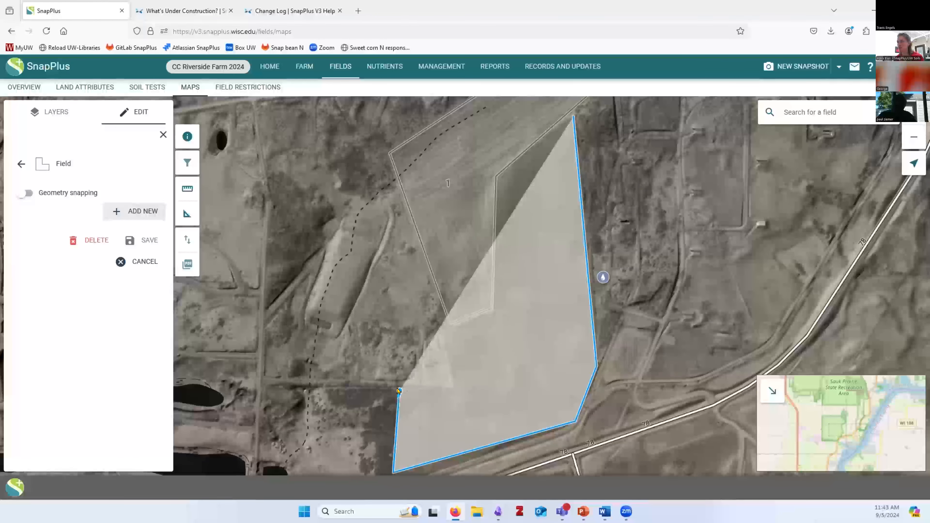
{"action": "left_click", "coordinate": [453, 389]}
{"action": "left_click", "coordinate": [444, 327]}
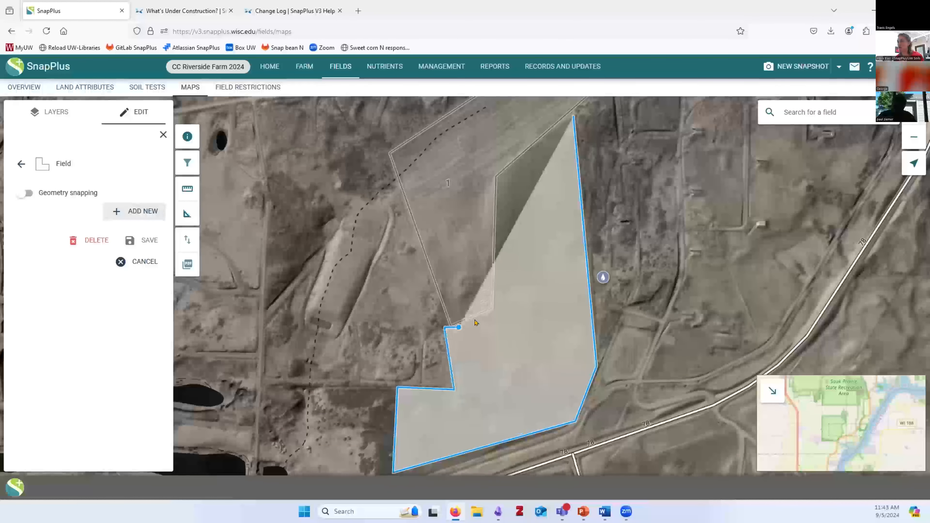
{"action": "left_click", "coordinate": [494, 308]}
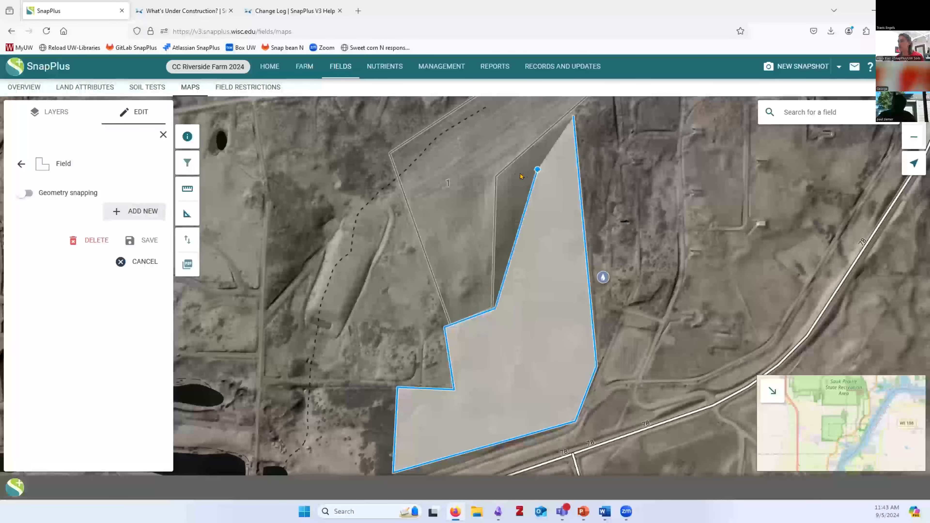
{"action": "left_click", "coordinate": [500, 176]}
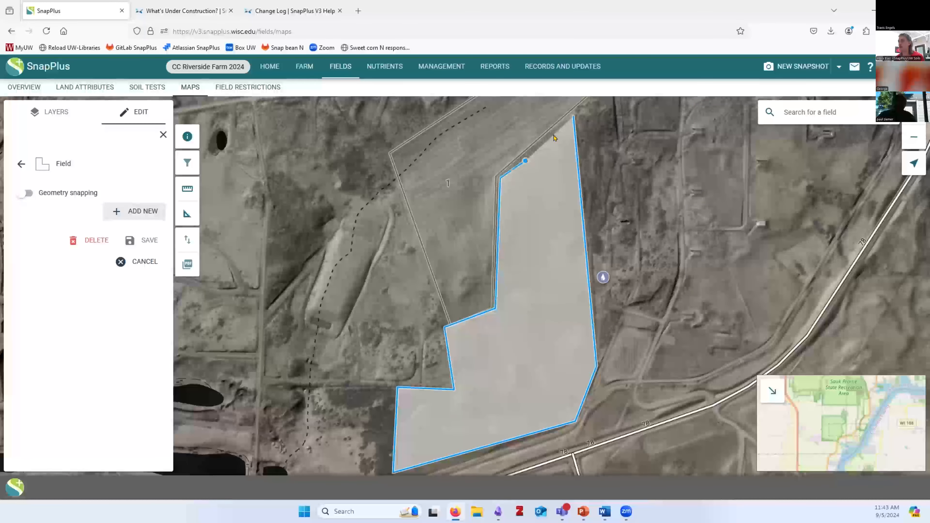
Finish the outline, save it as 'New field', and reload the map page
{"action": "double_click", "coordinate": [569, 118]}
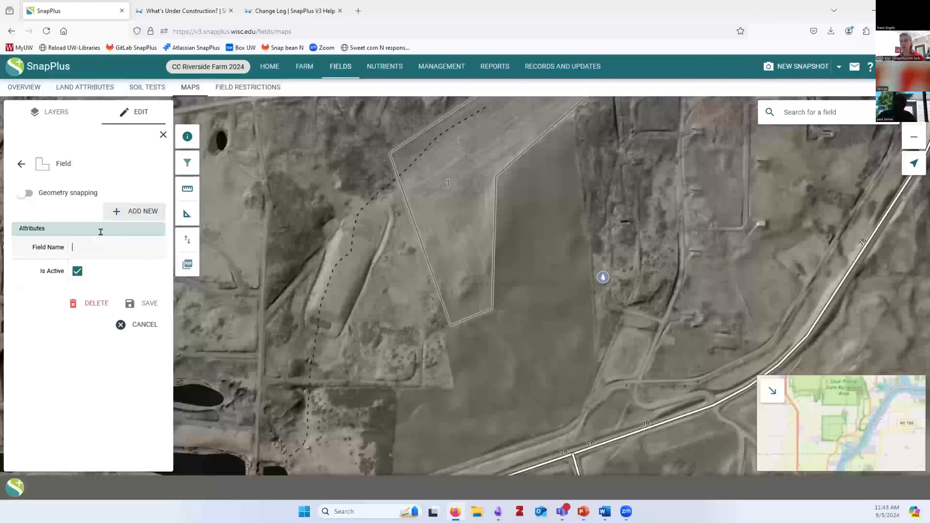
{"action": "type", "text": "New field"}
{"action": "left_click", "coordinate": [144, 306]}
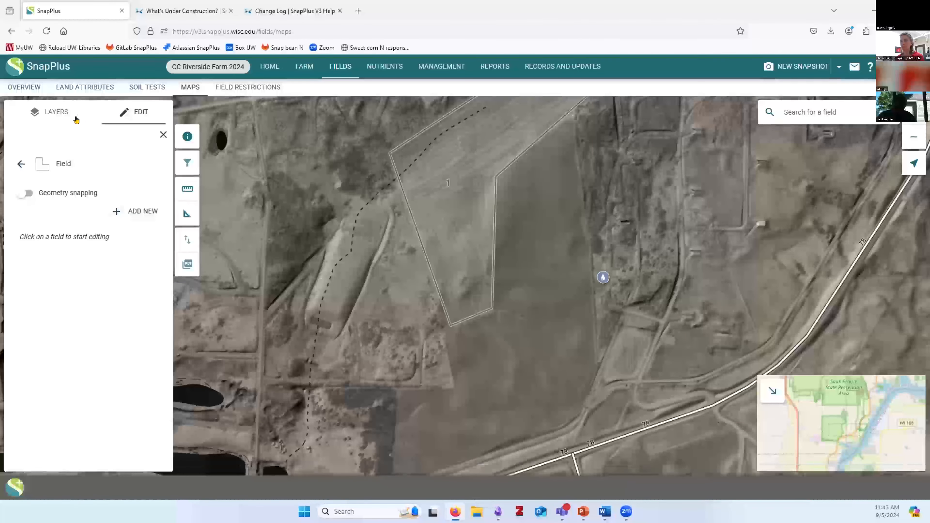
{"action": "left_click", "coordinate": [14, 167]}
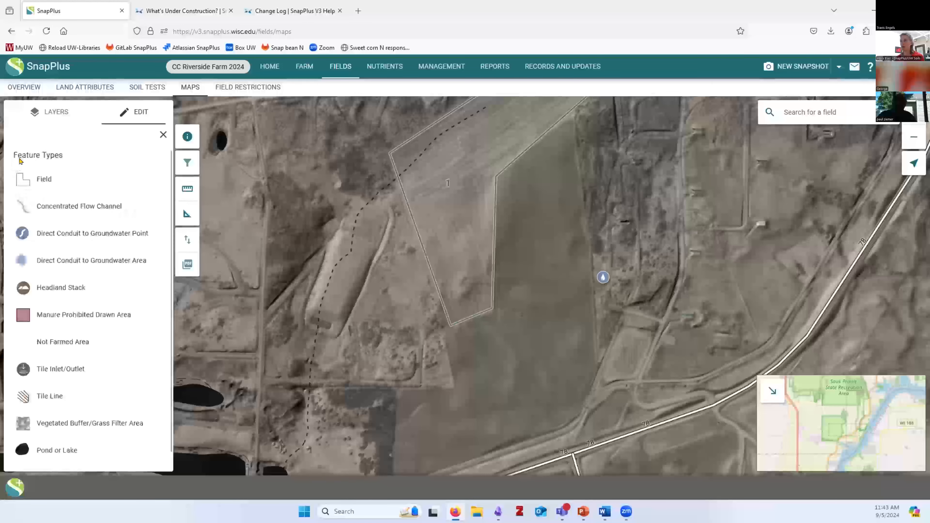
{"action": "left_click", "coordinate": [46, 31]}
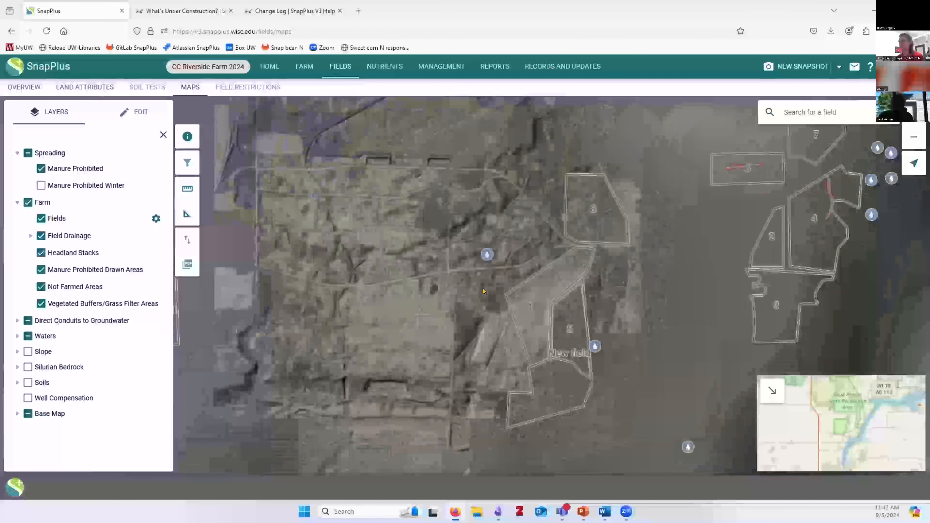
Start field boundary editing, switch between New field and field 1, then cancel without saving
{"action": "scroll", "coordinate": [549, 343], "scroll_direction": "up", "scroll_amount": 3}
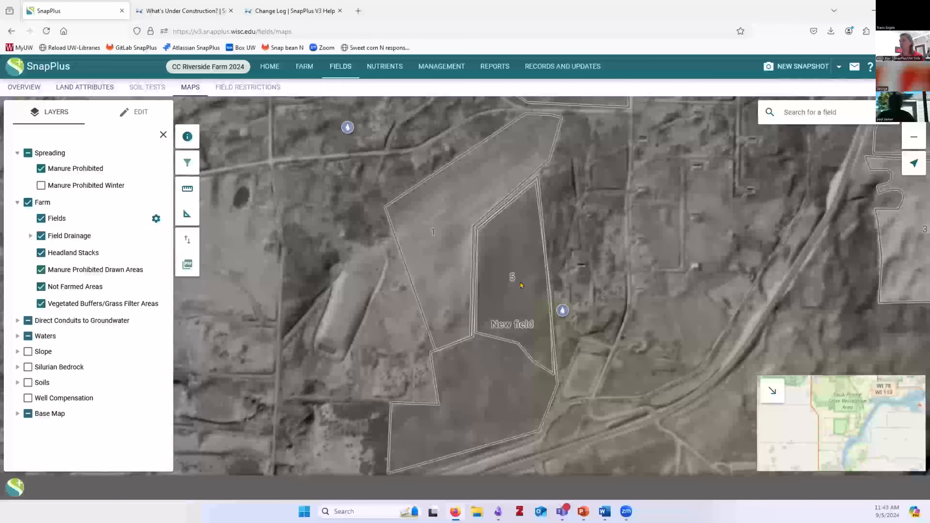
{"action": "left_click", "coordinate": [123, 113]}
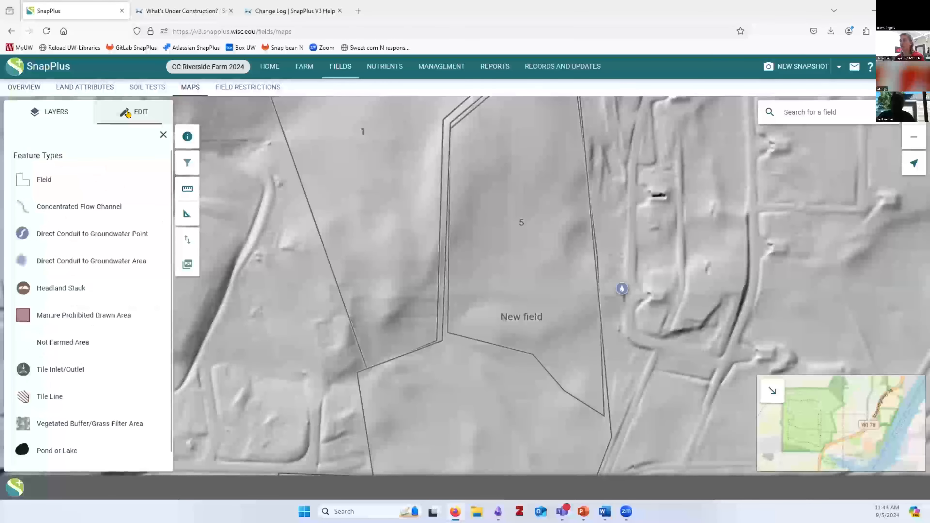
{"action": "left_click", "coordinate": [67, 182]}
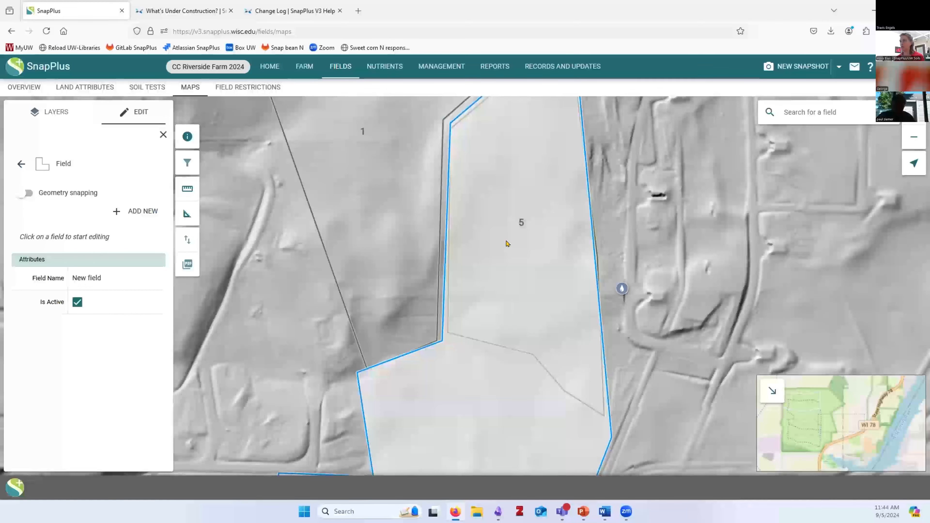
{"action": "left_click", "coordinate": [521, 244]}
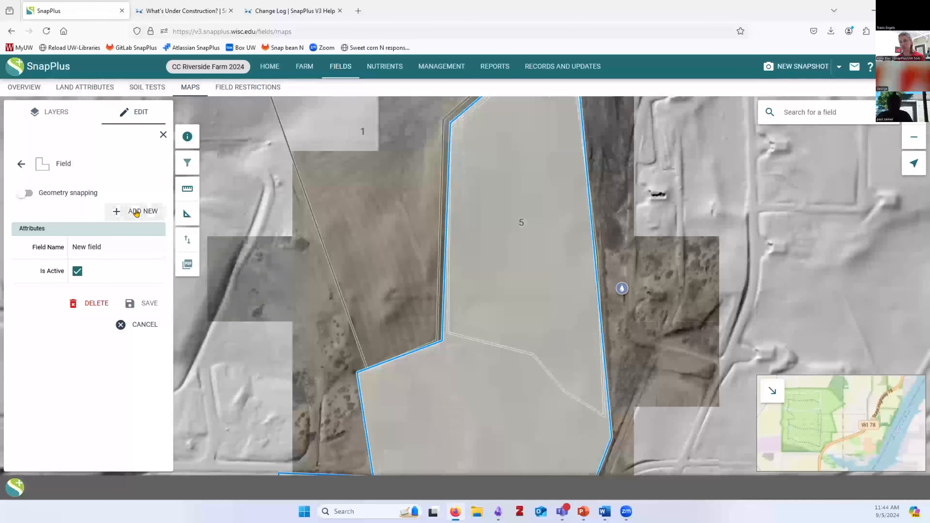
{"action": "left_click", "coordinate": [368, 193]}
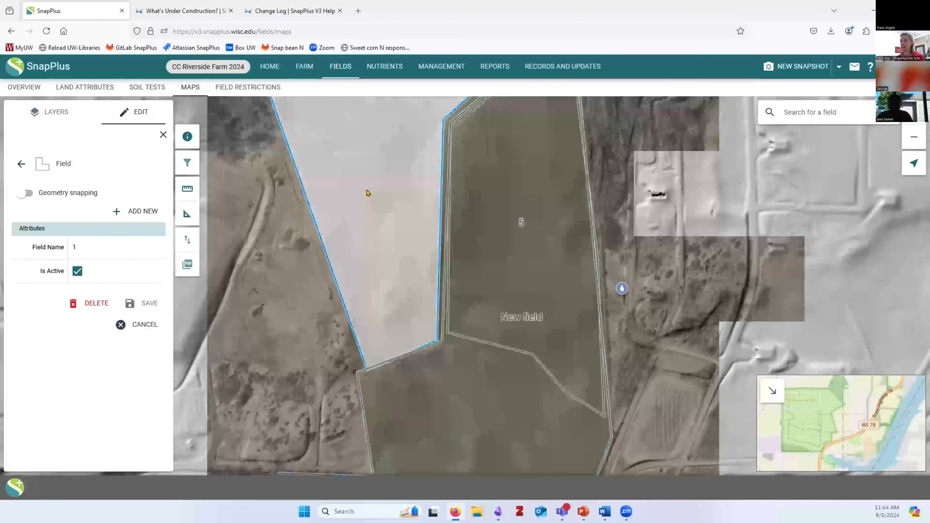
{"action": "scroll", "coordinate": [372, 199], "scroll_direction": "up", "scroll_amount": 1}
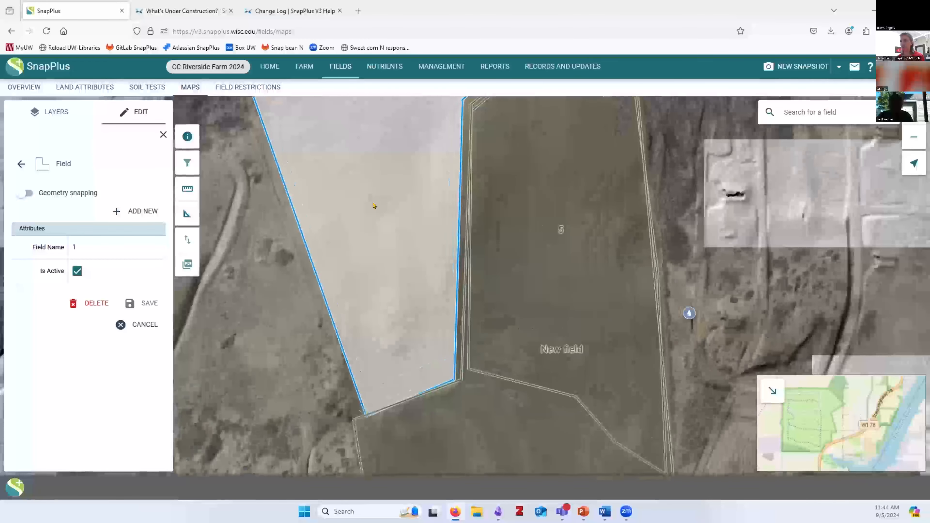
{"action": "scroll", "coordinate": [373, 206], "scroll_direction": "down", "scroll_amount": 1}
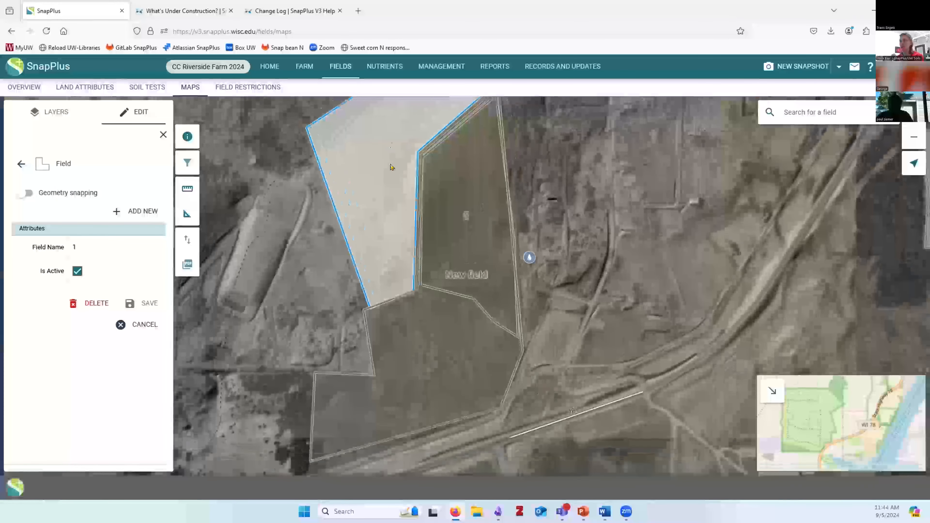
{"action": "left_click", "coordinate": [475, 229]}
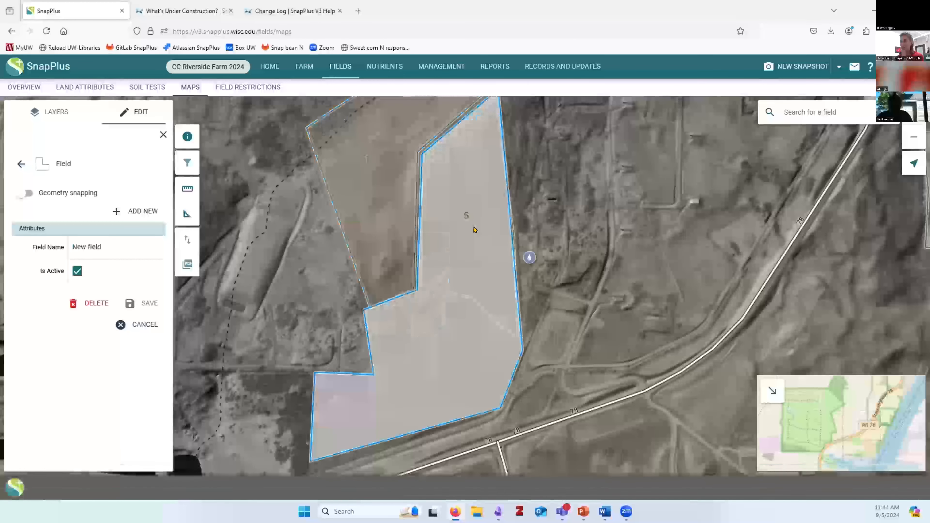
{"action": "left_click", "coordinate": [365, 177]}
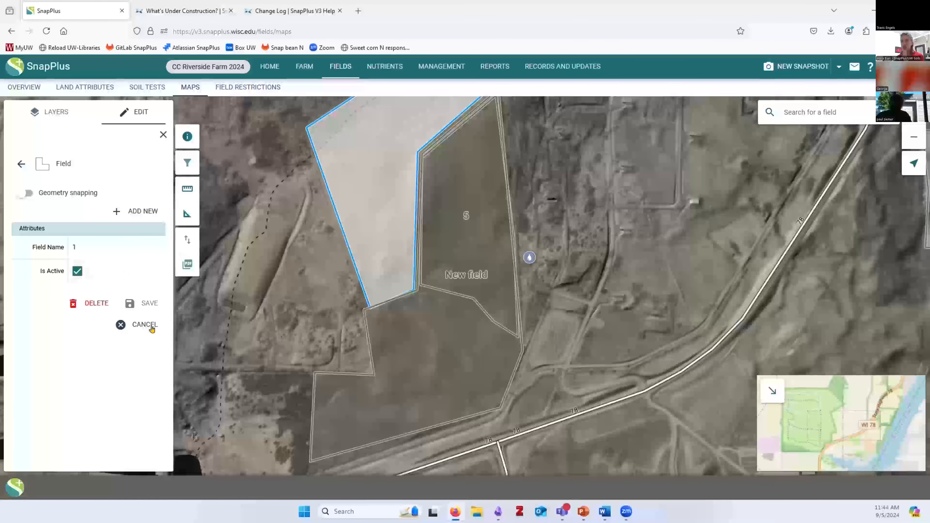
{"action": "left_click", "coordinate": [122, 326]}
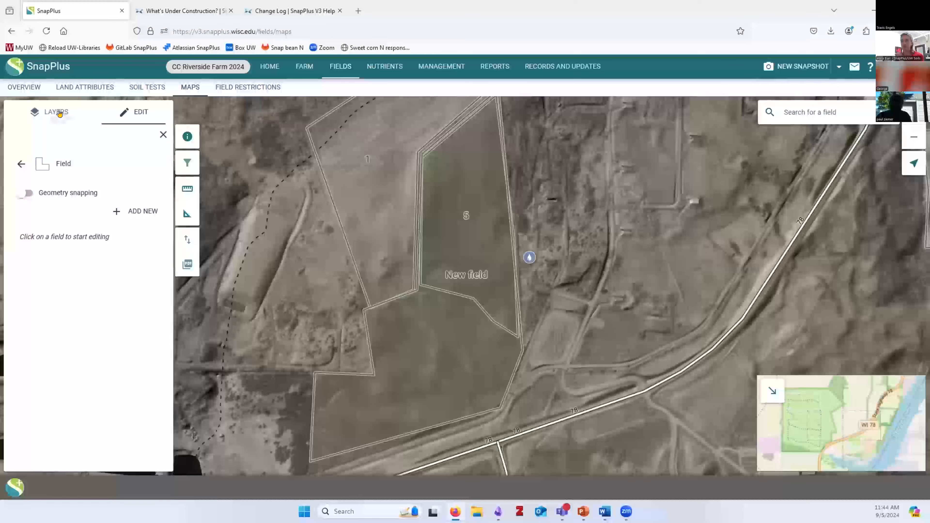
Go back from Feature Types to the map's LAYERS checklist
{"action": "left_click", "coordinate": [14, 165]}
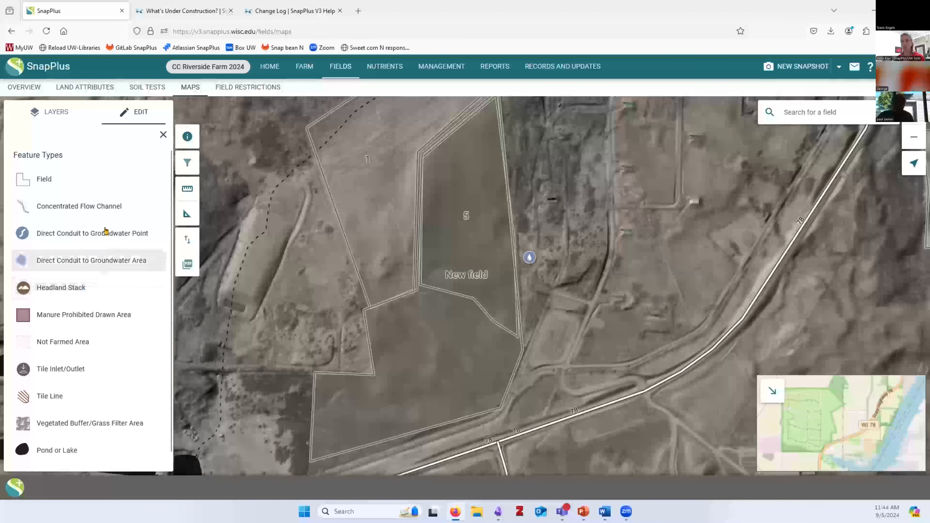
{"action": "left_click", "coordinate": [51, 114]}
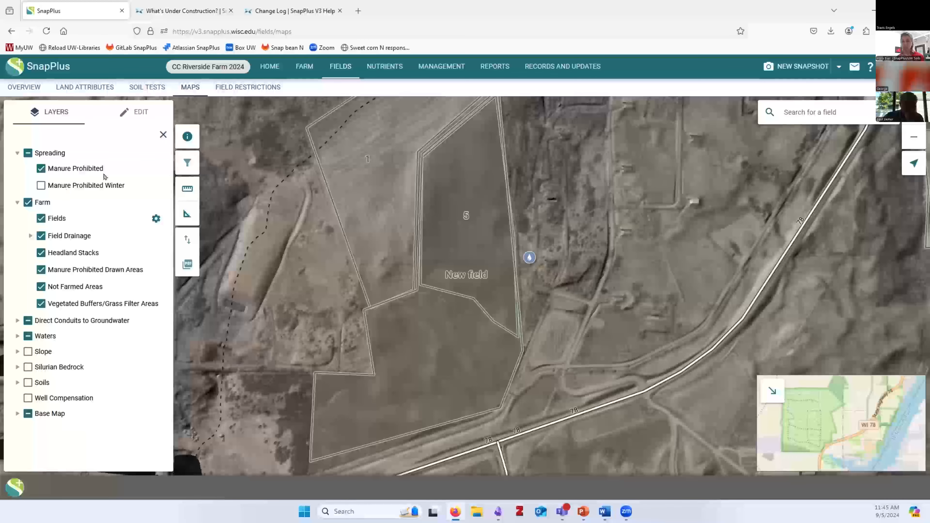
Show the Map Symbols legend over the map and switch off the Manure Prohibited layer
{"action": "left_click", "coordinate": [181, 137]}
{"action": "left_click_drag", "start_coordinate": [281, 126], "coordinate": [650, 92]}
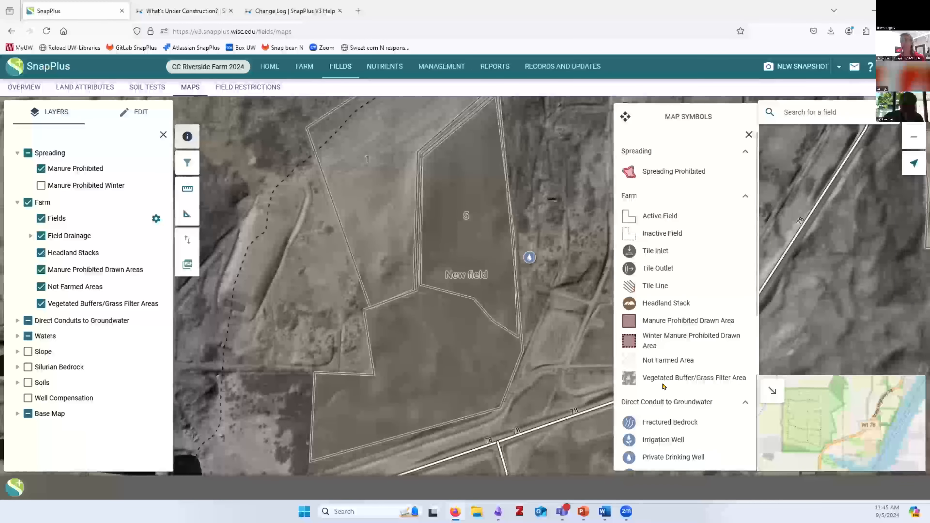
{"action": "scroll", "coordinate": [671, 308], "scroll_direction": "down", "scroll_amount": 7}
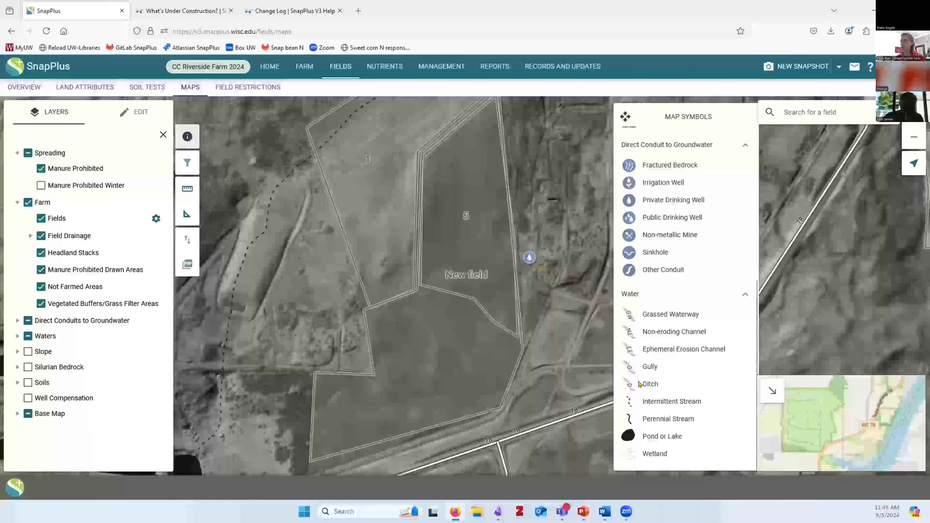
{"action": "scroll", "coordinate": [639, 383], "scroll_direction": "up", "scroll_amount": 7}
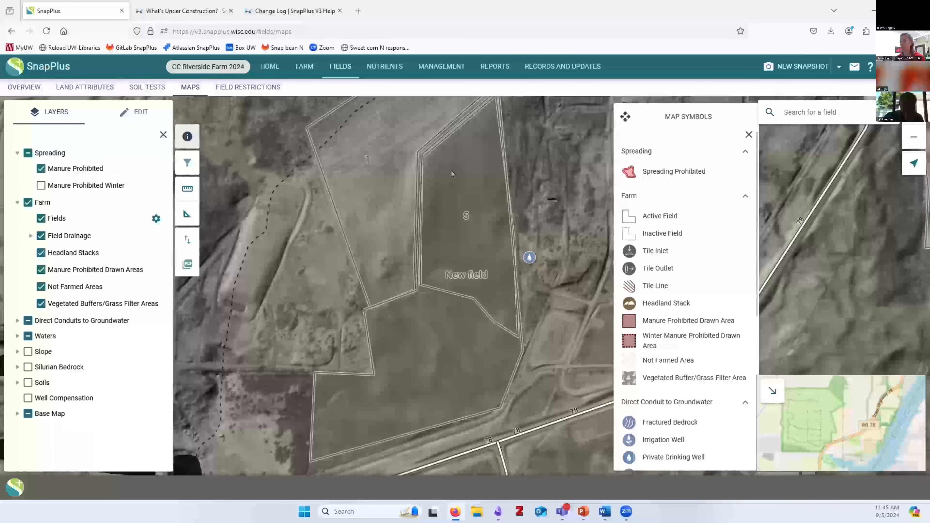
{"action": "left_click", "coordinate": [38, 168]}
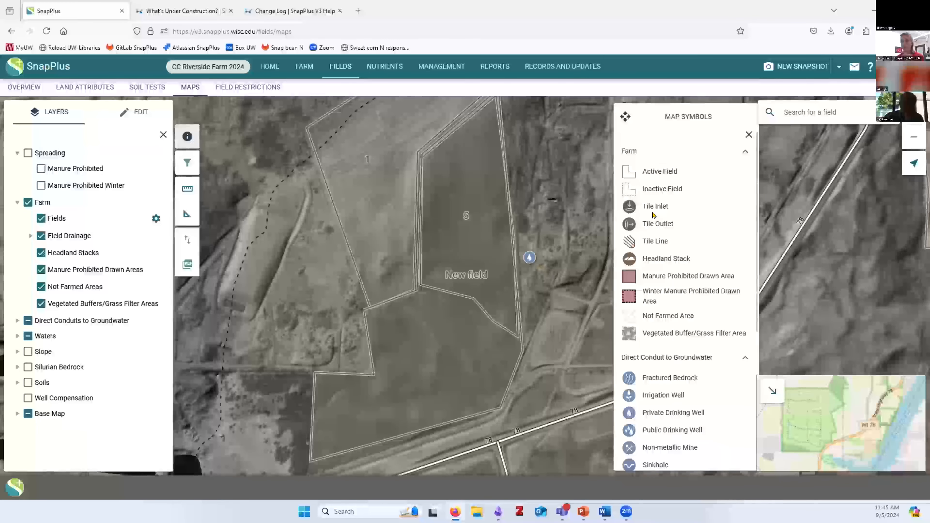
{"action": "scroll", "coordinate": [654, 220], "scroll_direction": "down", "scroll_amount": 5}
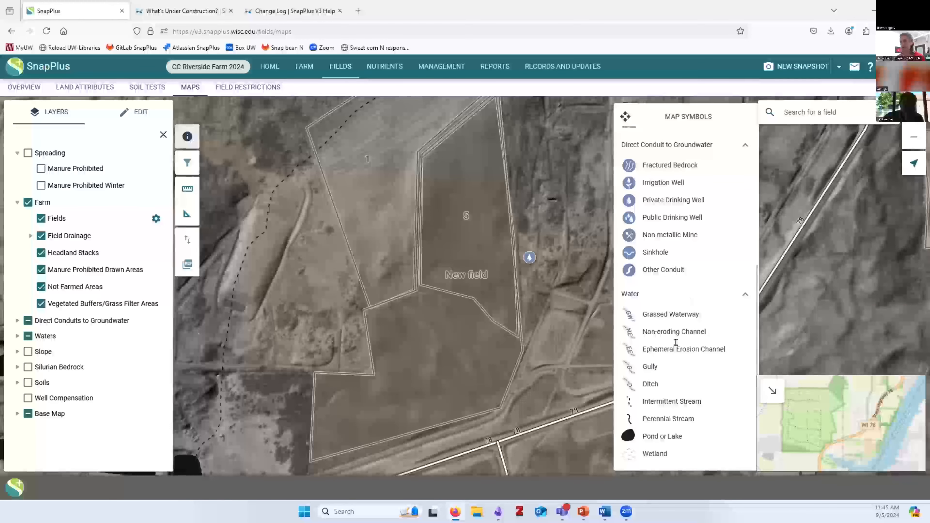
{"action": "scroll", "coordinate": [675, 342], "scroll_direction": "up", "scroll_amount": 4}
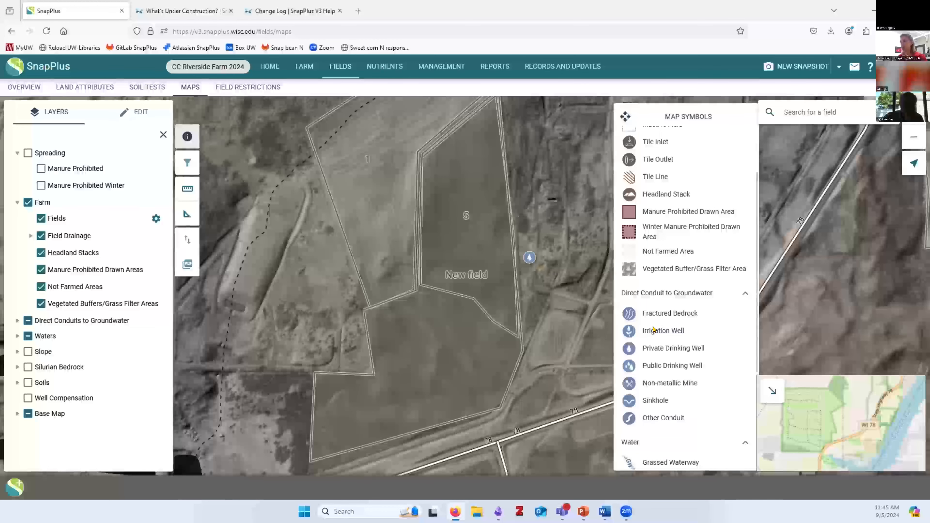
{"action": "scroll", "coordinate": [653, 328], "scroll_direction": "down", "scroll_amount": 4}
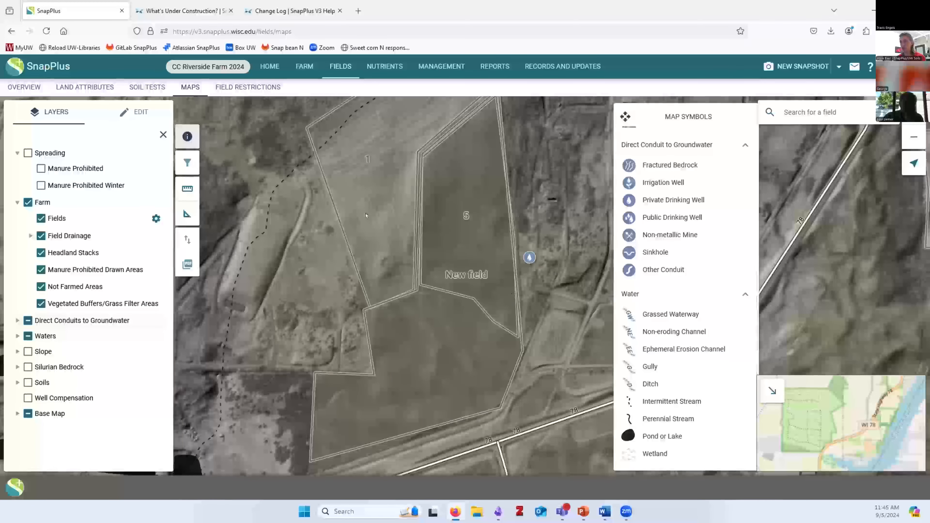
{"action": "left_click_drag", "start_coordinate": [661, 115], "coordinate": [454, 207]}
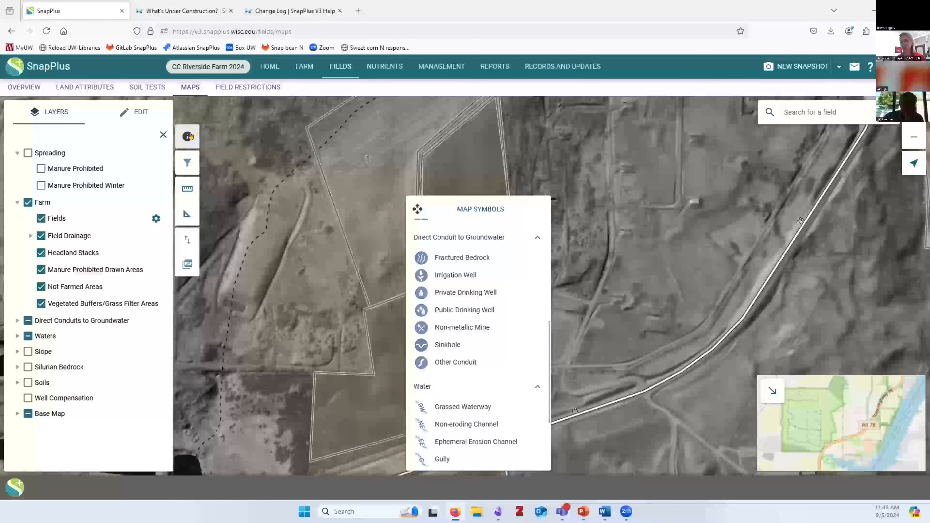
Close the Map Symbols legend and list the searchable fields: 1–8, New field and Rented
{"action": "left_click", "coordinate": [189, 136]}
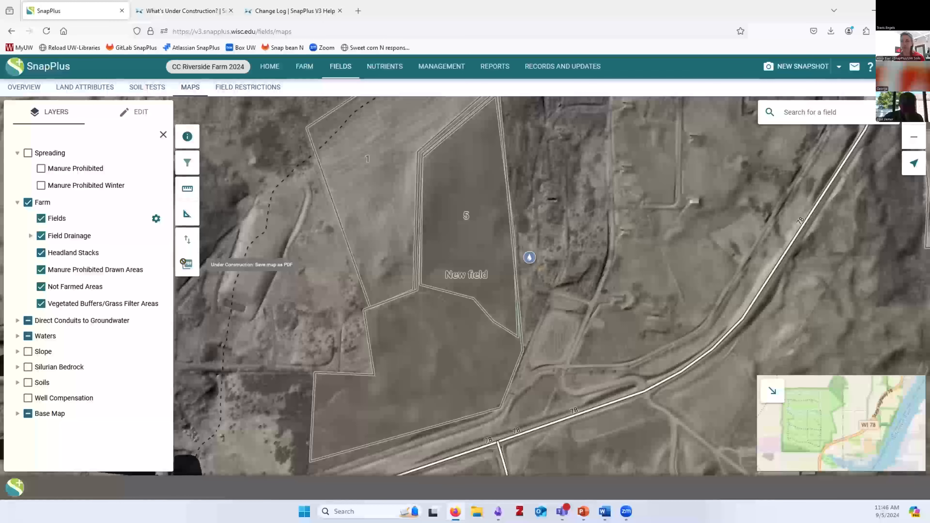
{"action": "left_click", "coordinate": [812, 107]}
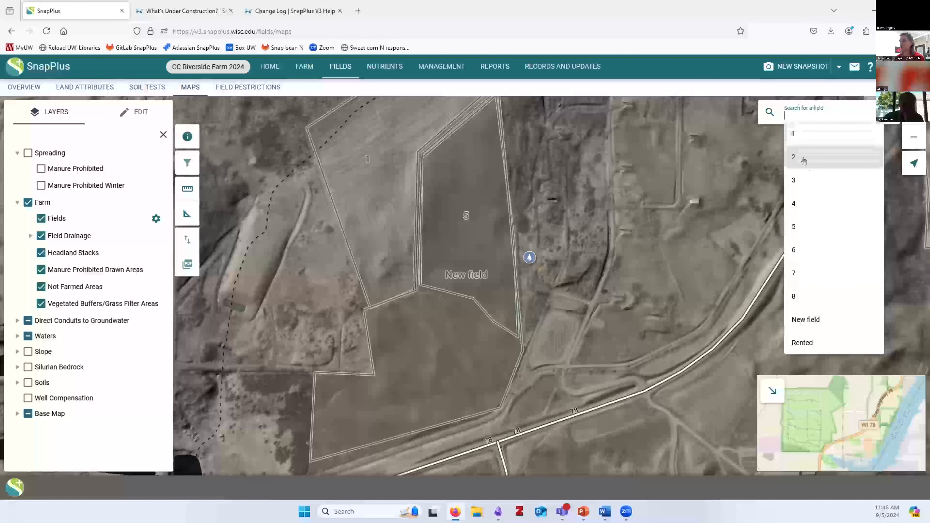
Zoom the map to field 7, then search by address for 'jefferson'
{"action": "left_click", "coordinate": [794, 274]}
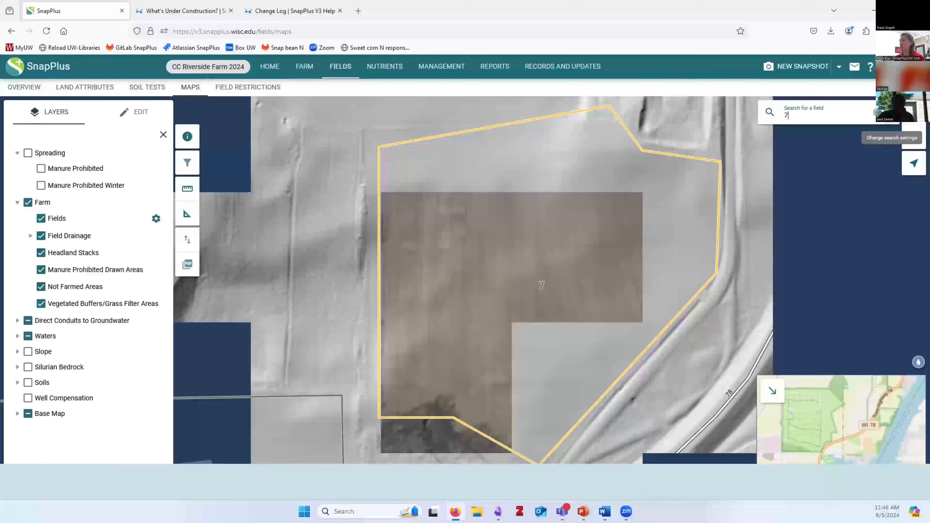
{"action": "left_click", "coordinate": [878, 112]}
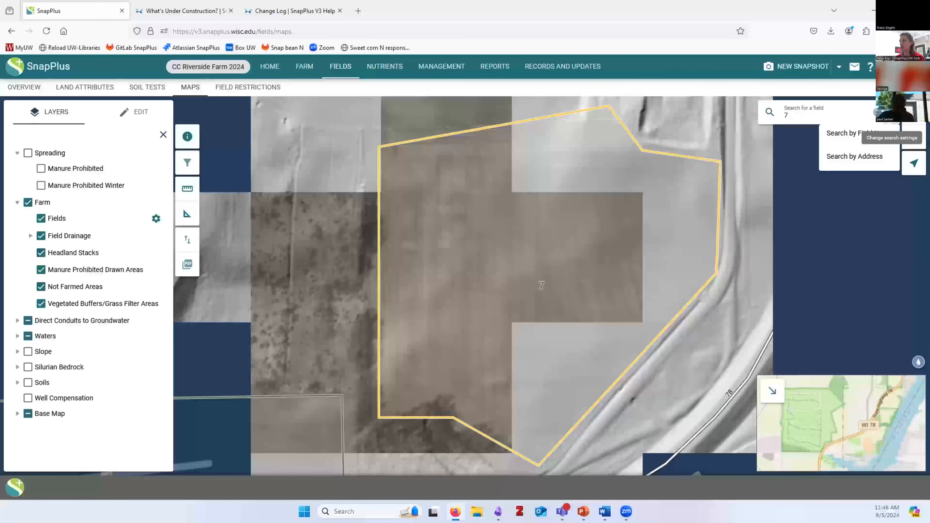
{"action": "left_click", "coordinate": [849, 157]}
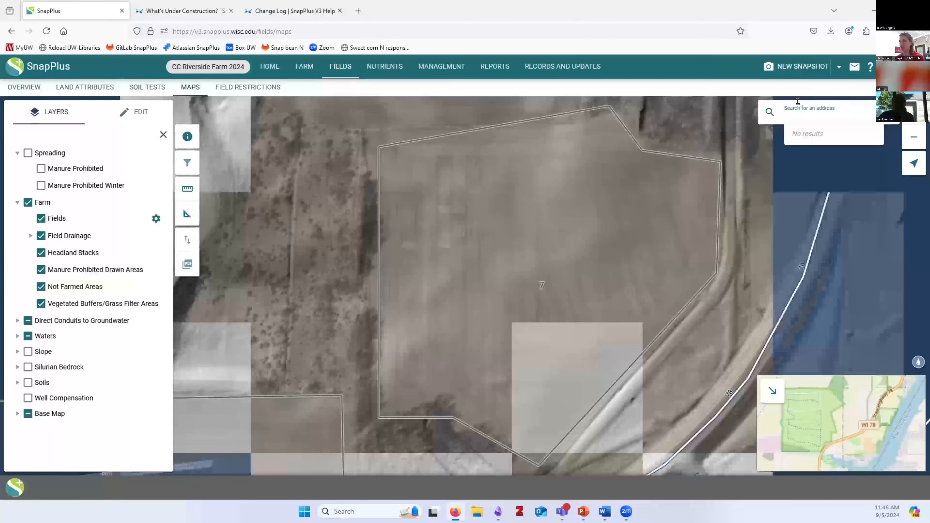
{"action": "type", "text": "jef"}
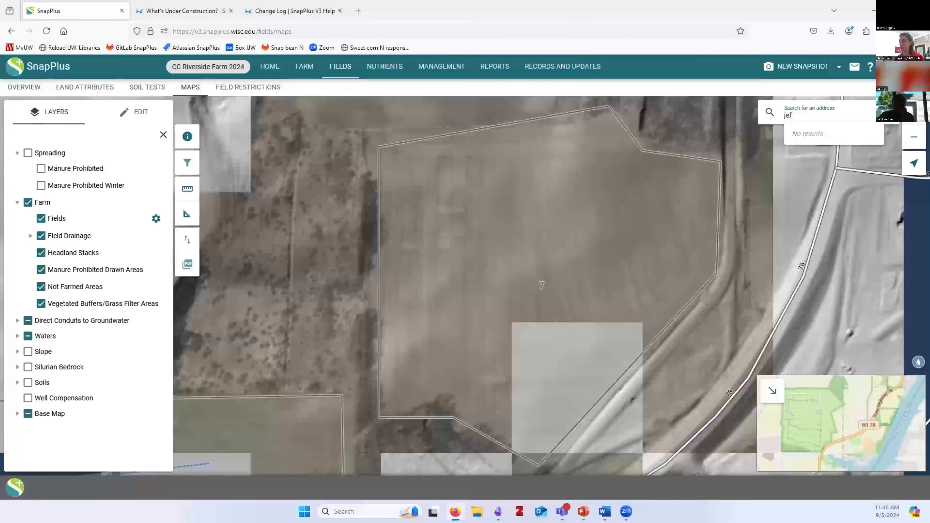
{"action": "type", "text": "ferson"}
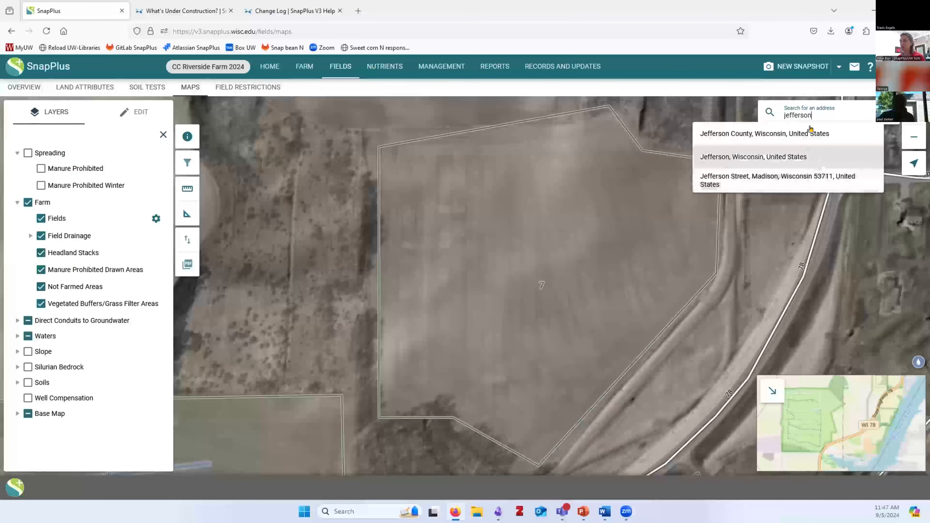
Clear the 'jefferson' search text, keeping the search mode on Search by Address
{"action": "left_click", "coordinate": [770, 113]}
{"action": "key", "text": "BackSpace"}
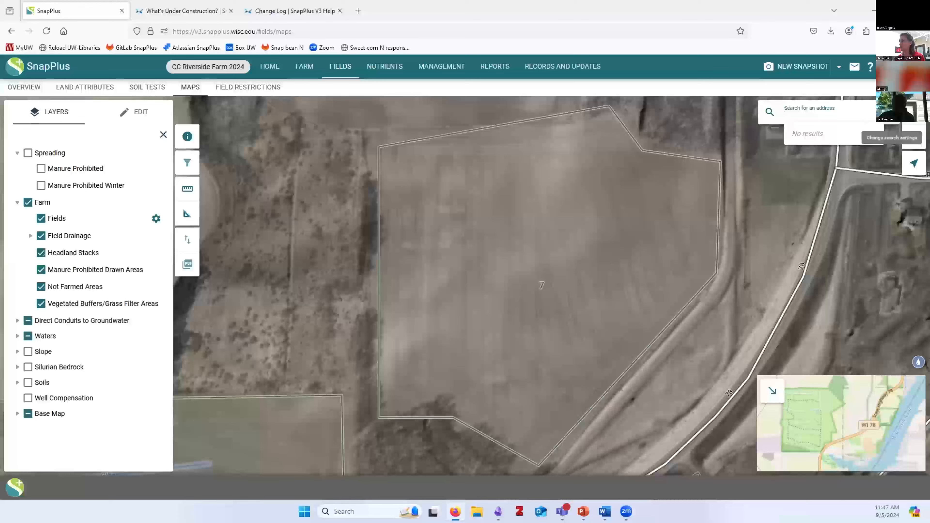
{"action": "left_click", "coordinate": [891, 113]}
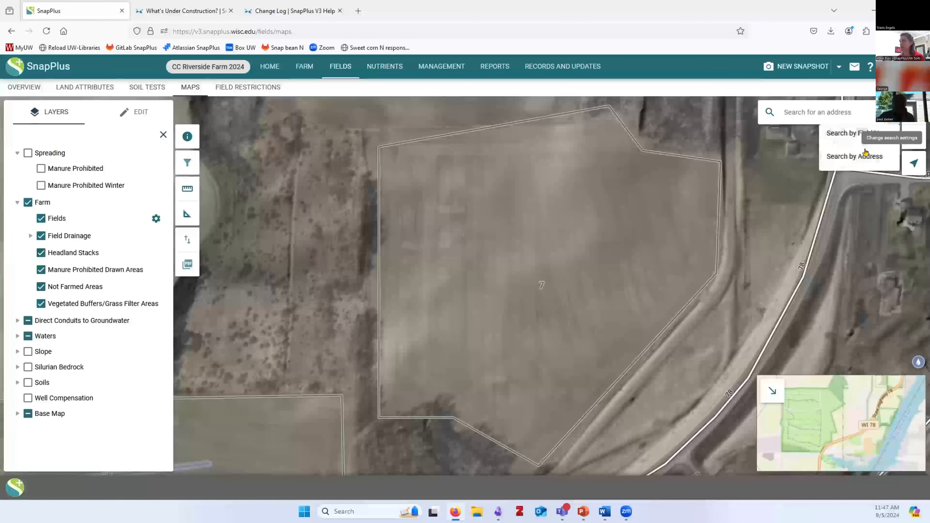
{"action": "left_click", "coordinate": [843, 162]}
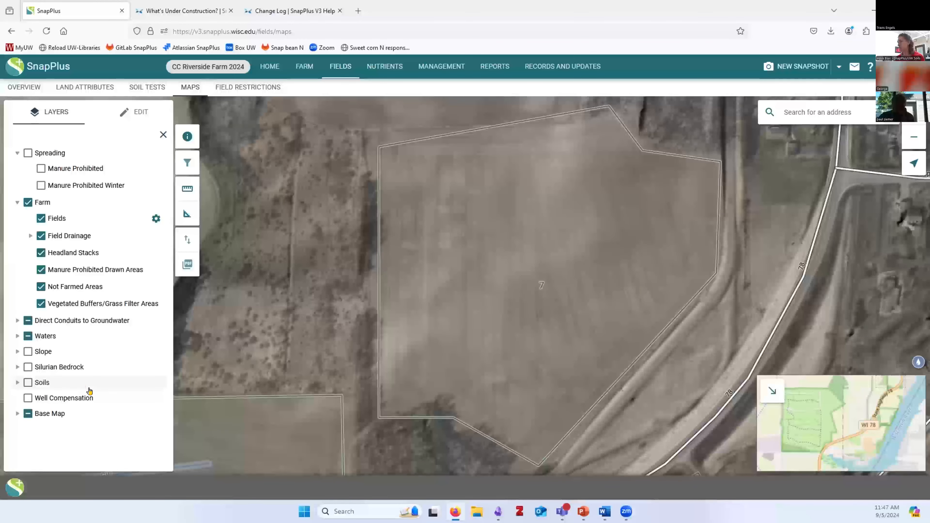
Check field 1's 2019 Field Restrictions, then view the farm's manure/biosolids sources
{"action": "left_click", "coordinate": [267, 88]}
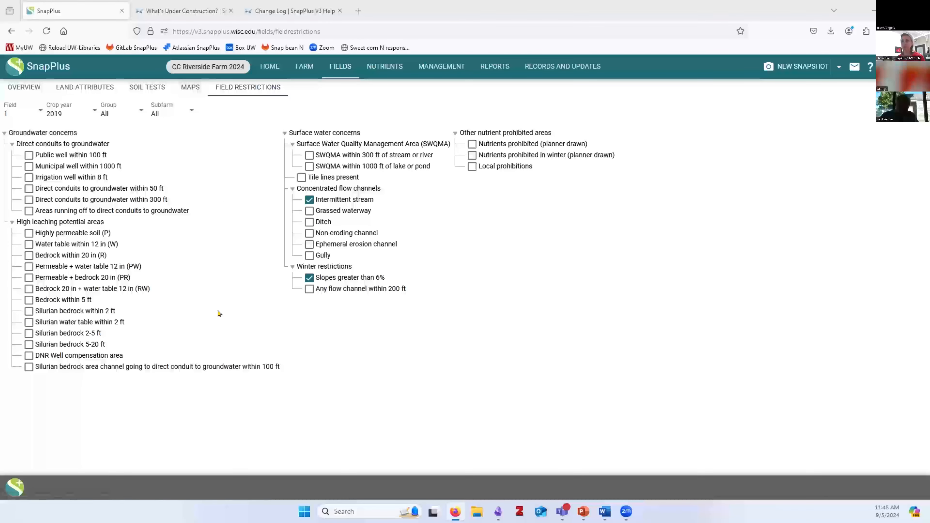
{"action": "left_click", "coordinate": [12, 114]}
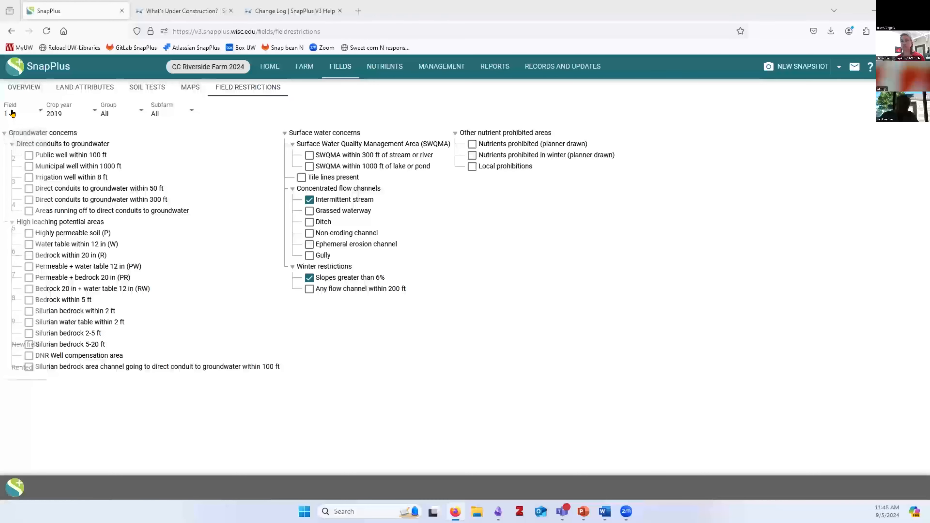
{"action": "left_click", "coordinate": [66, 113]}
{"action": "left_click", "coordinate": [60, 113]}
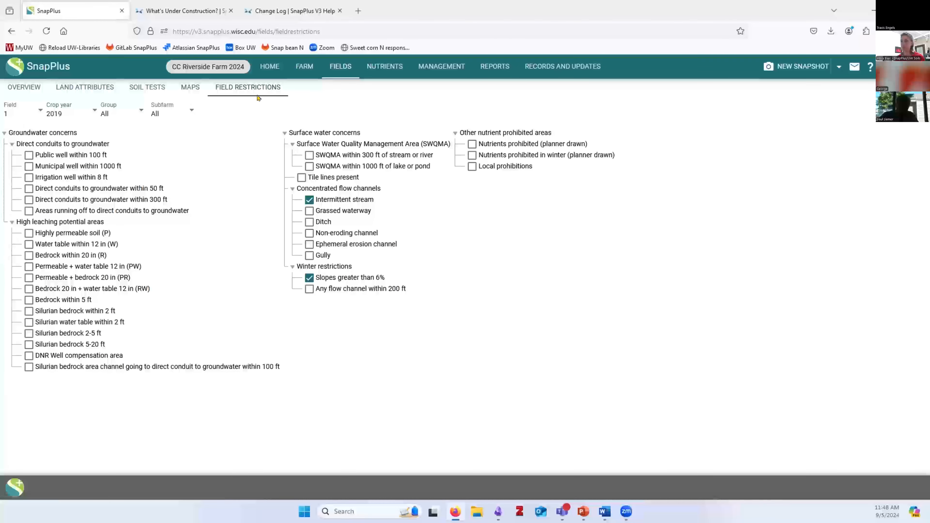
{"action": "left_click", "coordinate": [377, 69]}
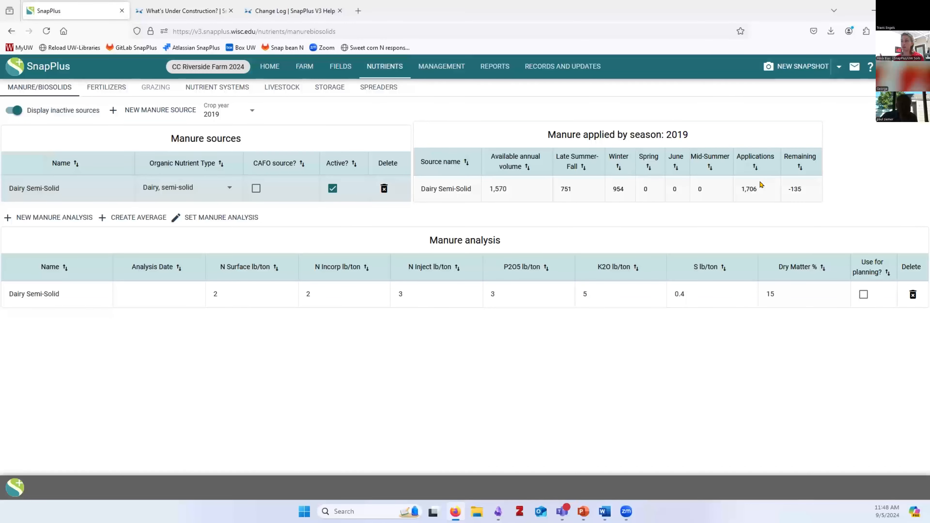
Add a manure source named 'Dairy liquid' of type Dairy, liquid, then view field 1's rotation
{"action": "left_click", "coordinate": [254, 294]}
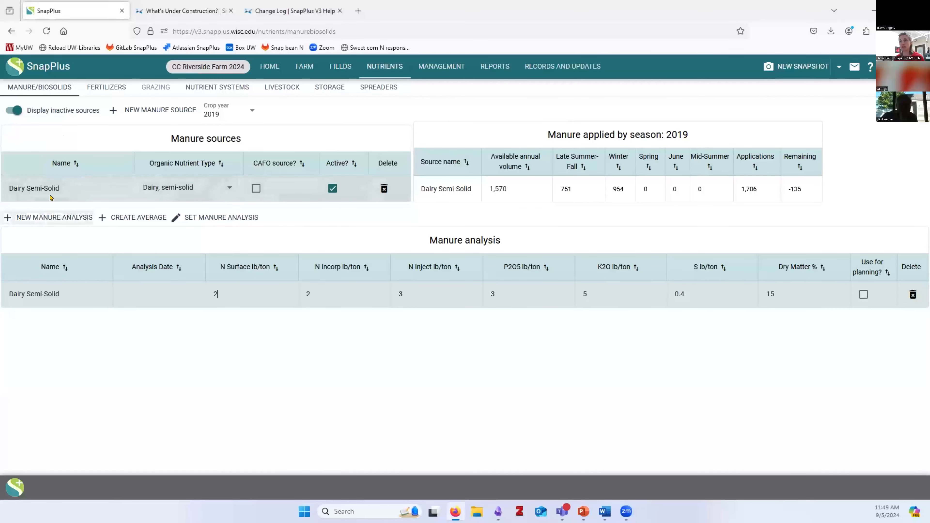
{"action": "left_click", "coordinate": [126, 110]}
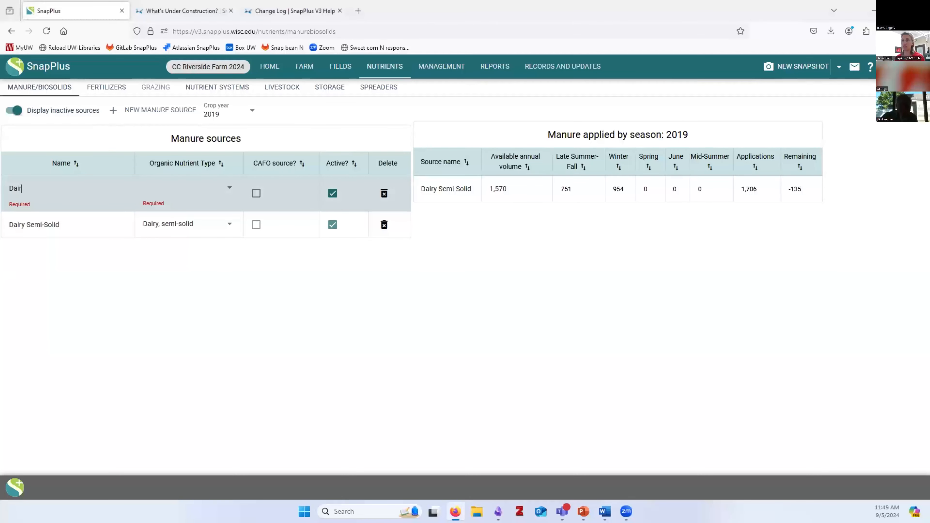
{"action": "type", "text": "Dairy liquid"}
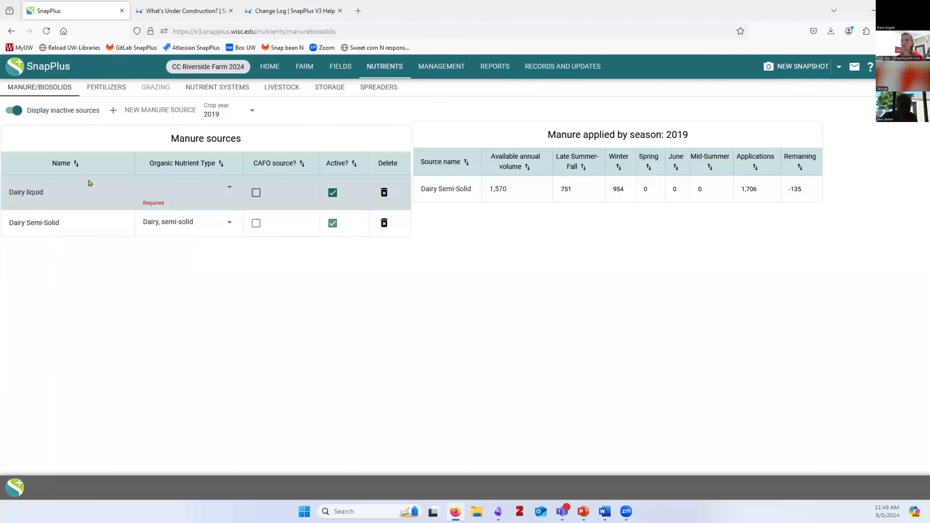
{"action": "left_click", "coordinate": [200, 188]}
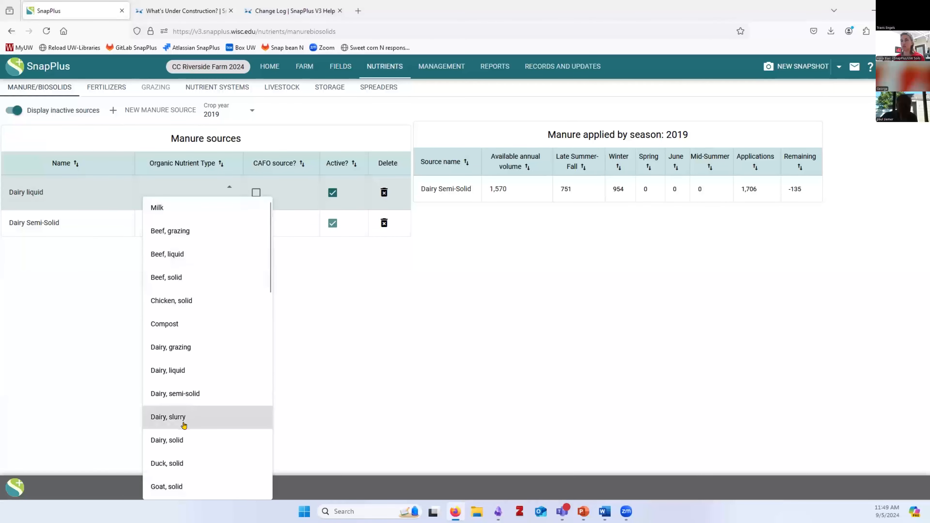
{"action": "left_click", "coordinate": [183, 370]}
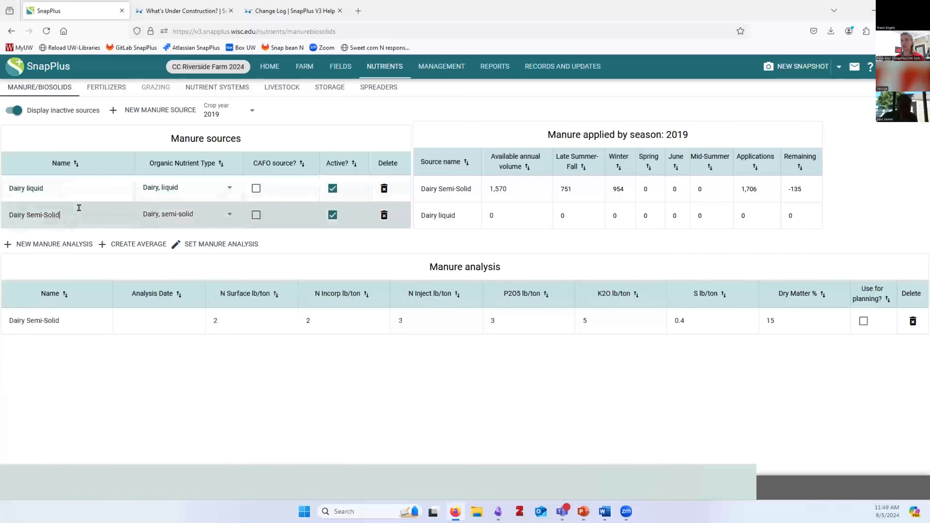
{"action": "left_click", "coordinate": [87, 177]}
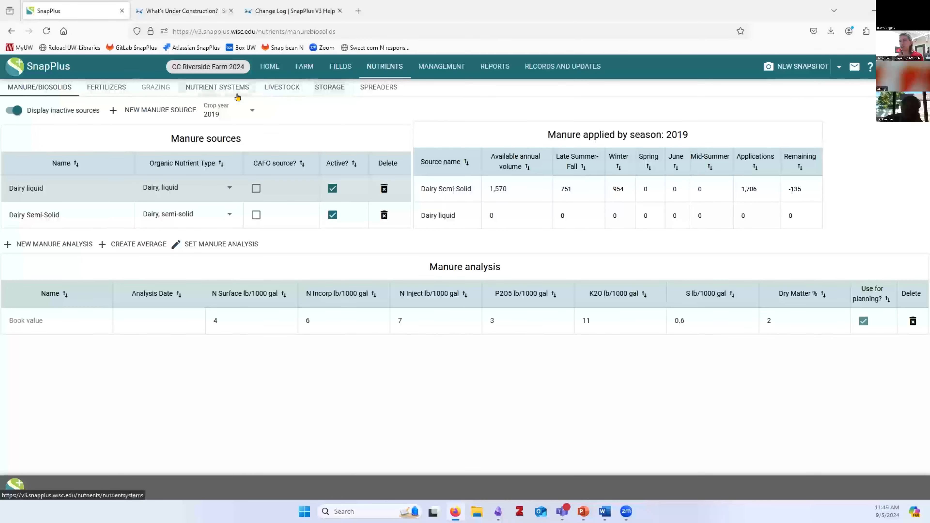
{"action": "left_click", "coordinate": [440, 69]}
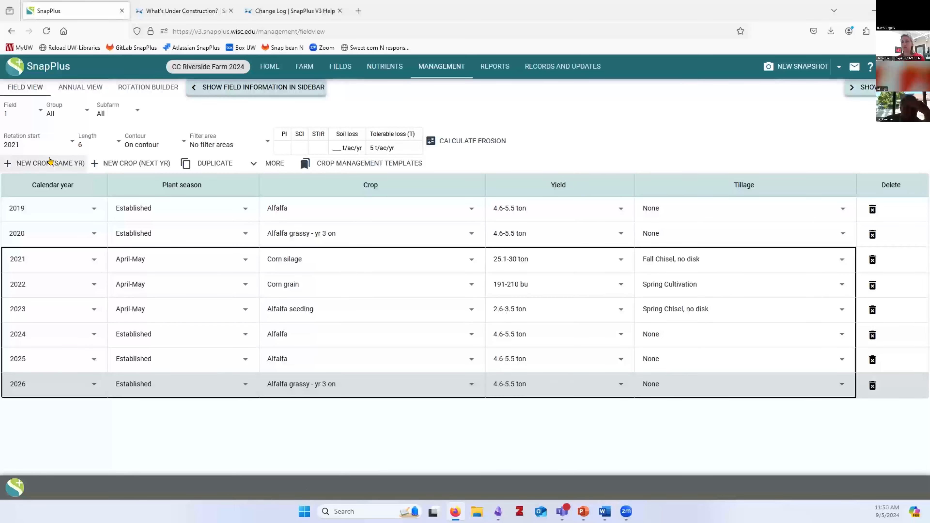
Add a blank 2027 crop year row to field 1's rotation
{"action": "left_click", "coordinate": [112, 164]}
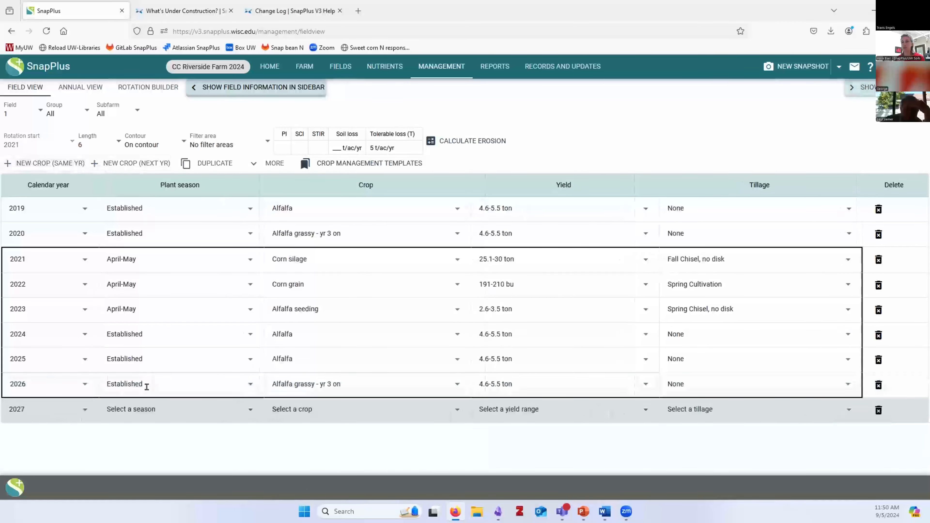
Set the 2027 row to April-May Corn silage, 25.1-30 ton yield, Spring Chisel, disked tillage
{"action": "left_click", "coordinate": [146, 417]}
{"action": "left_click", "coordinate": [138, 341]}
{"action": "left_click", "coordinate": [283, 408]}
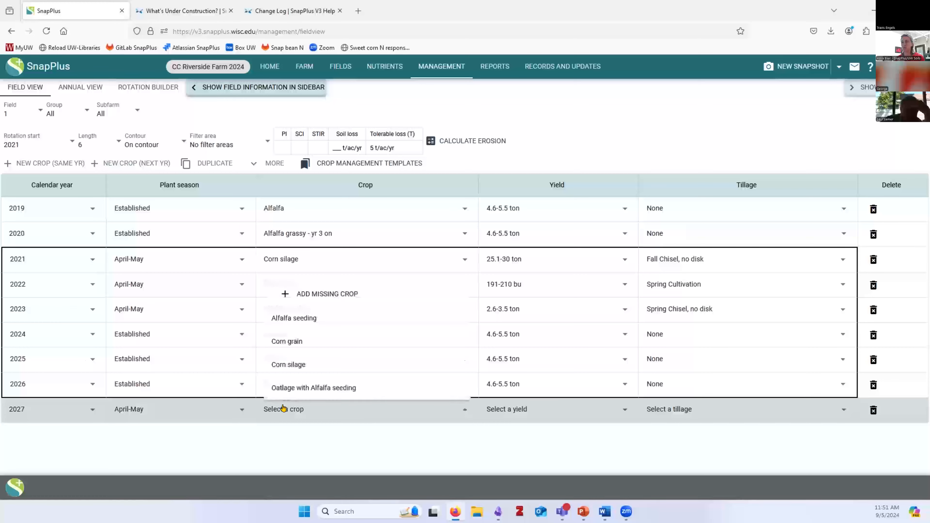
{"action": "left_click", "coordinate": [291, 342]}
{"action": "left_click", "coordinate": [280, 409]}
{"action": "left_click", "coordinate": [330, 368]}
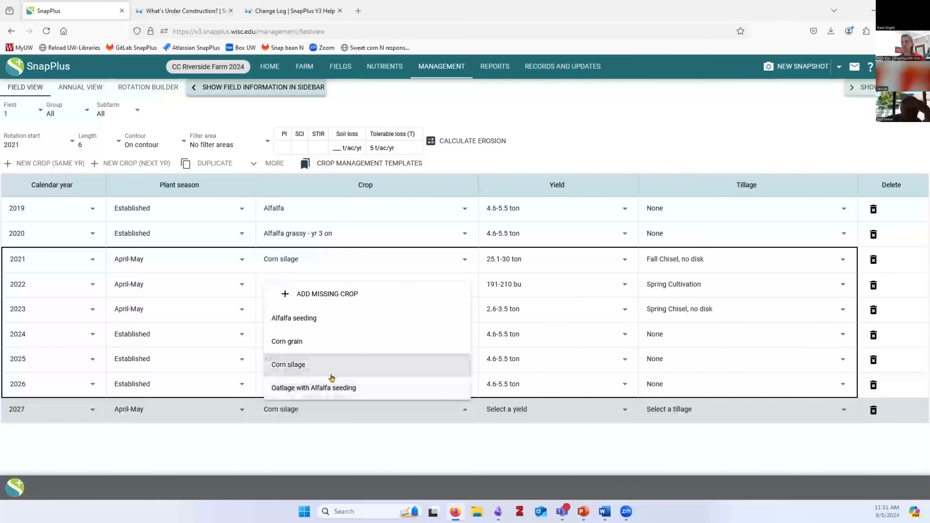
{"action": "left_click", "coordinate": [506, 409]}
{"action": "left_click", "coordinate": [583, 385]}
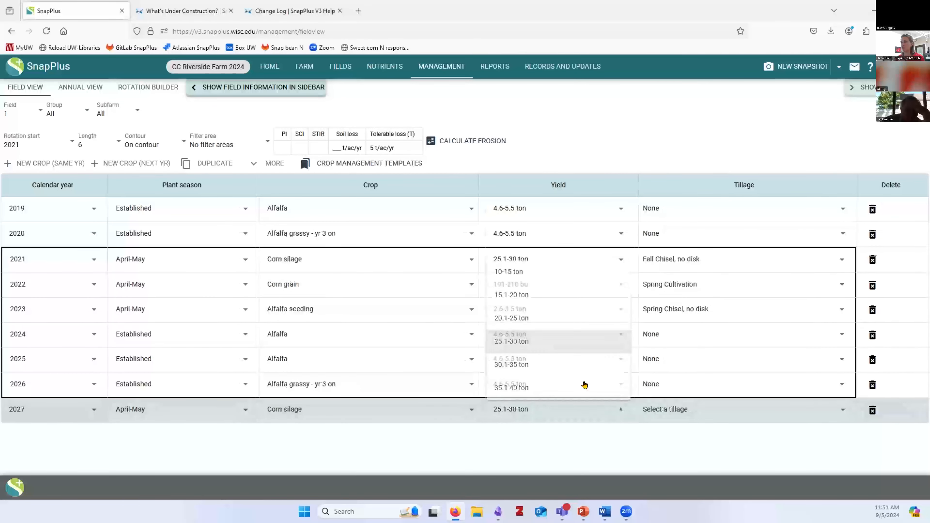
{"action": "left_click", "coordinate": [647, 417]}
{"action": "left_click", "coordinate": [679, 260]}
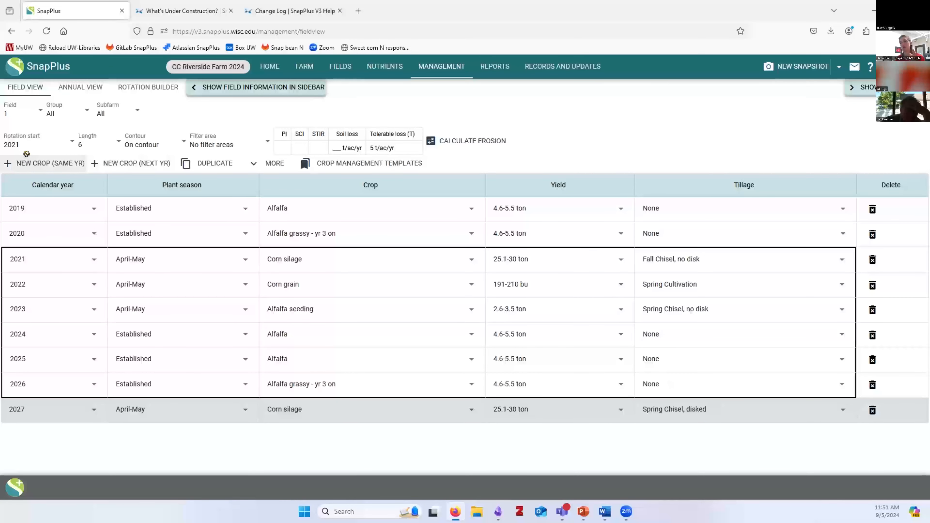
Add a second 2027 crop row with a Late Summer-Fall plant season
{"action": "left_click", "coordinate": [27, 162]}
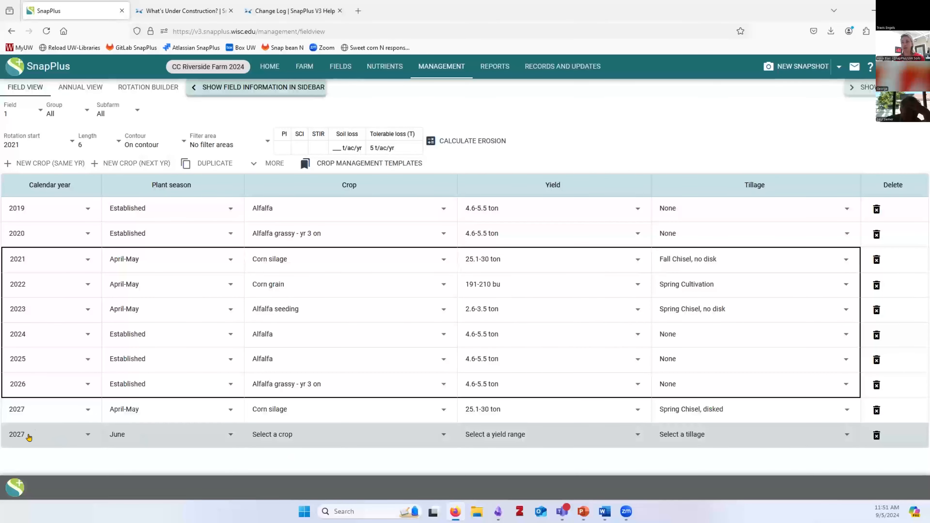
{"action": "left_click", "coordinate": [122, 438]}
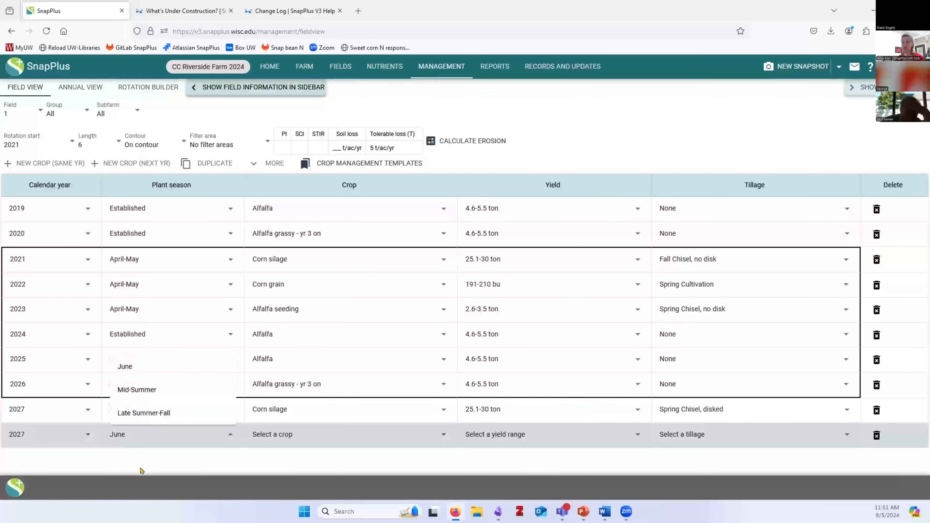
{"action": "left_click", "coordinate": [141, 413]}
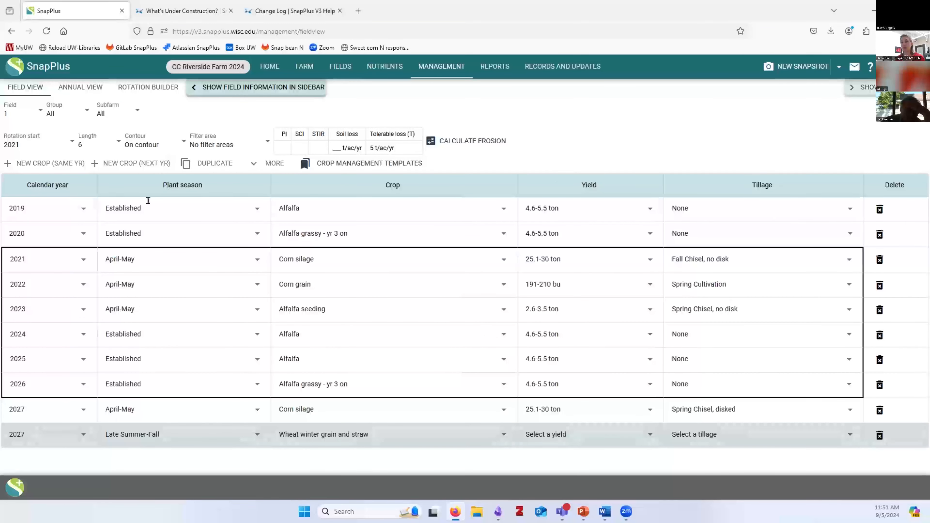
Add the Sept over-winter cover crop to the farm and plant it in that row with No Till
{"action": "left_click", "coordinate": [323, 437]}
{"action": "left_click", "coordinate": [331, 456]}
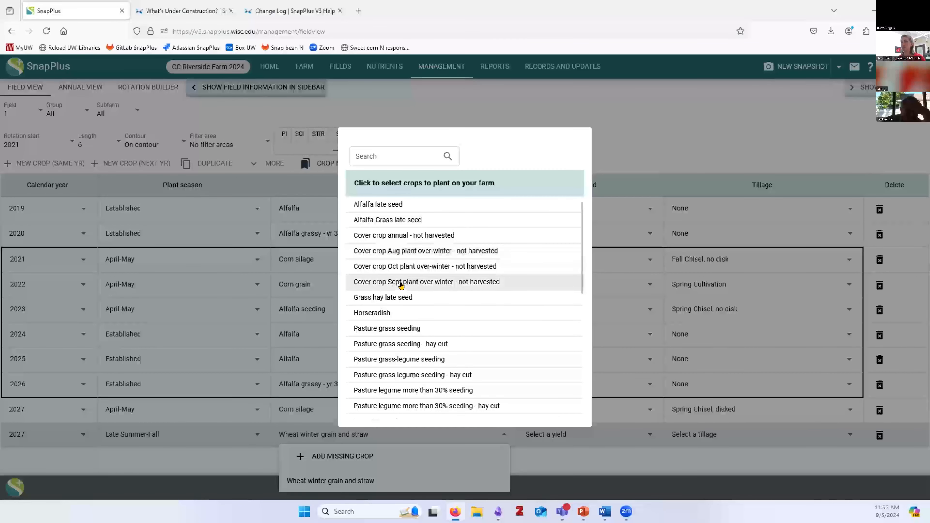
{"action": "left_click", "coordinate": [394, 281]}
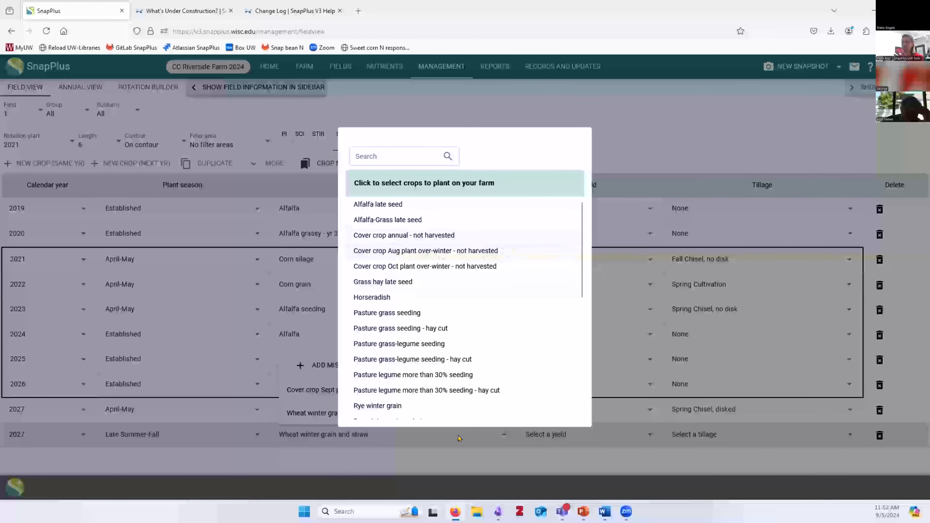
{"action": "left_click", "coordinate": [453, 463]}
{"action": "left_click", "coordinate": [368, 390]}
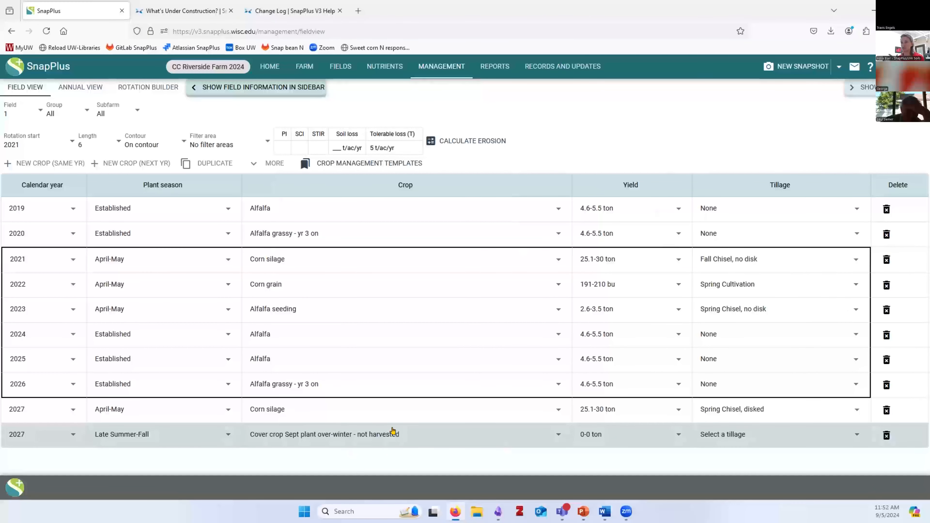
{"action": "left_click", "coordinate": [711, 438]}
{"action": "left_click", "coordinate": [711, 391]}
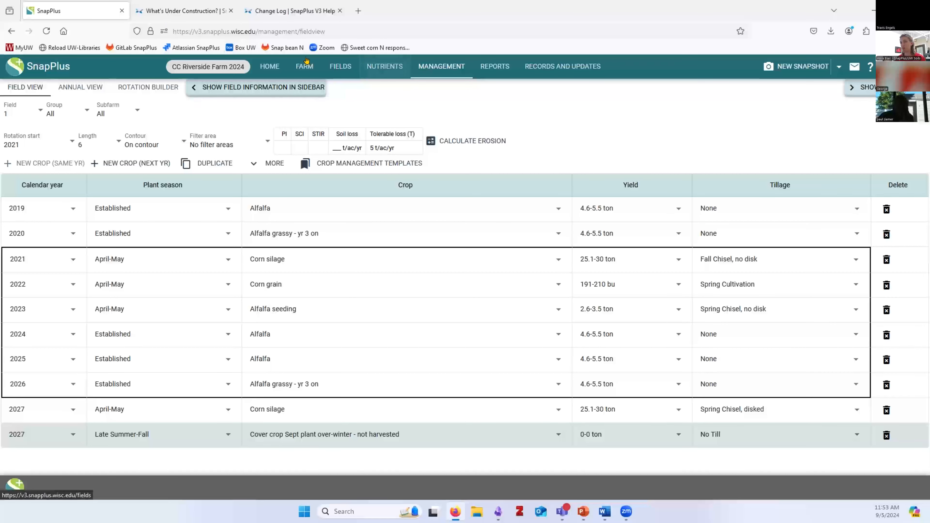
Go via the fields overview to field 1's management view with its 2019–2027 rotation
{"action": "left_click", "coordinate": [340, 68]}
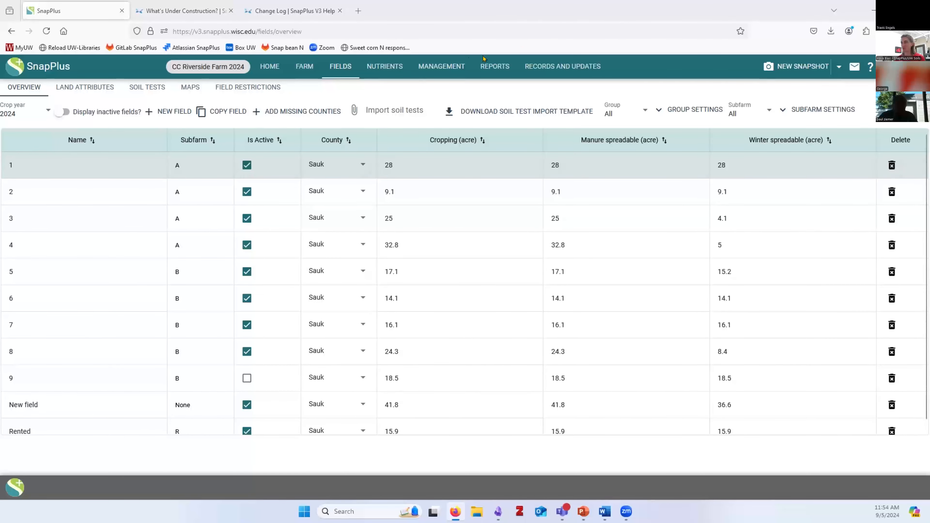
{"action": "left_click", "coordinate": [441, 67]}
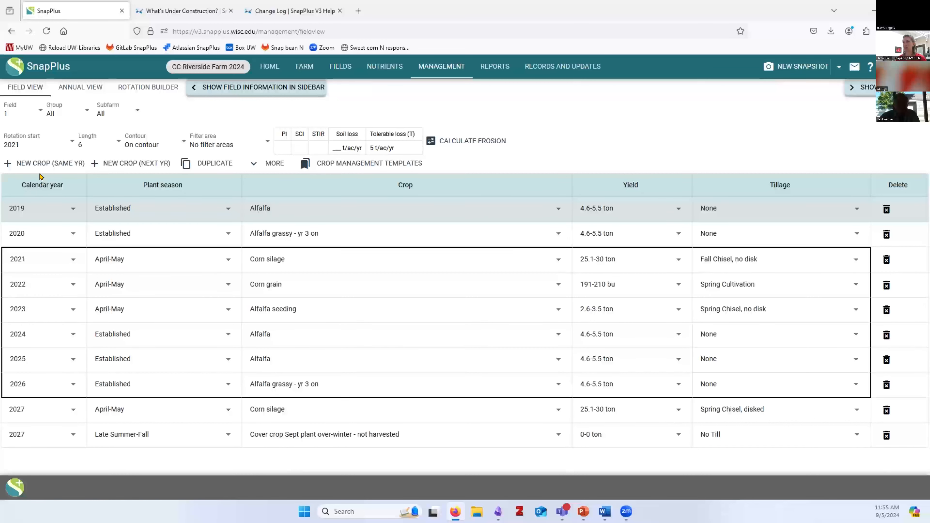
Calculate erosion for field 1's rotation (PI 8.3, 3.5 t/ac/yr) and show the nutrient sidebar
{"action": "left_click", "coordinate": [261, 140]}
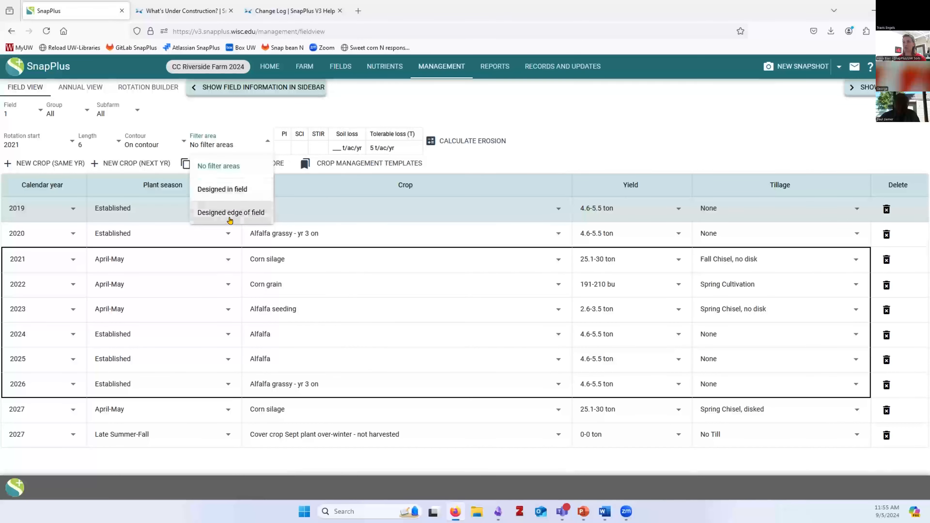
{"action": "left_click", "coordinate": [204, 110]}
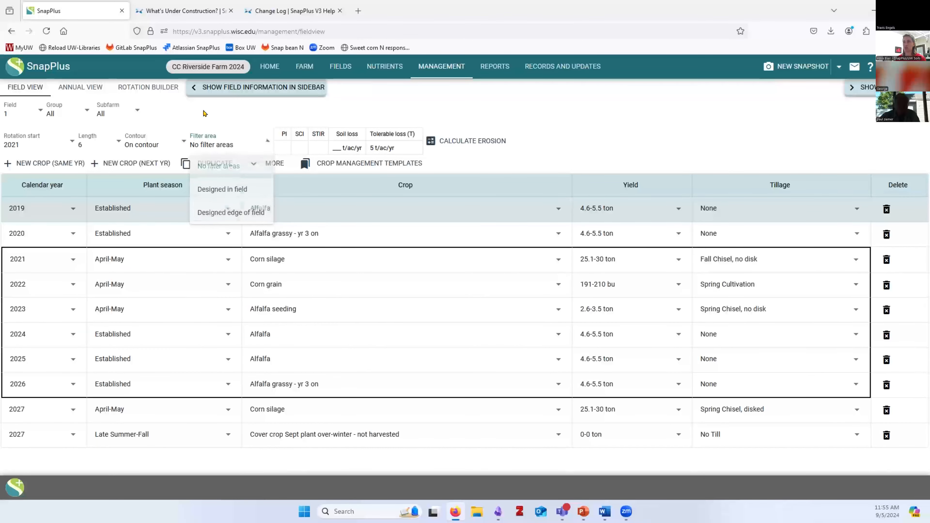
{"action": "left_click", "coordinate": [448, 144]}
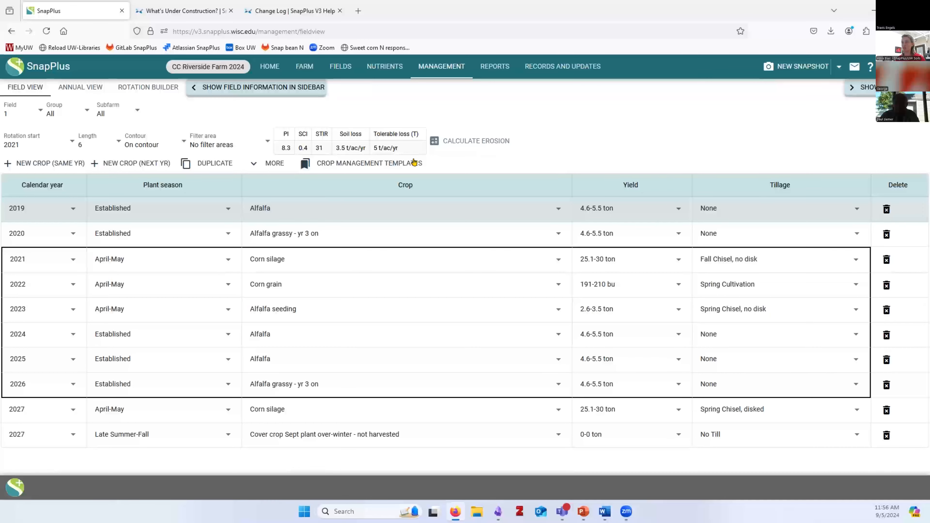
{"action": "left_click", "coordinate": [873, 90]}
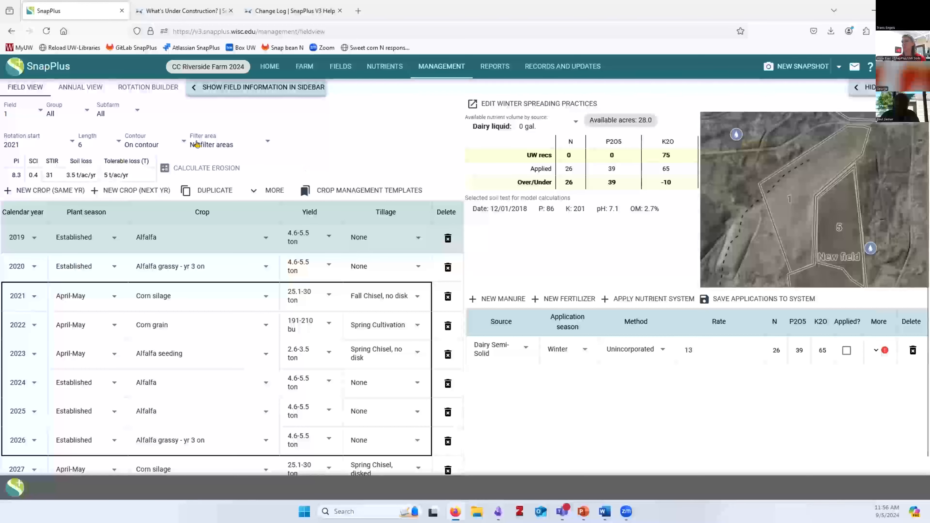
Step through field 1's 2021, 2022 and 2023 nutrients and expand the winter manure warning details
{"action": "left_click", "coordinate": [851, 88]}
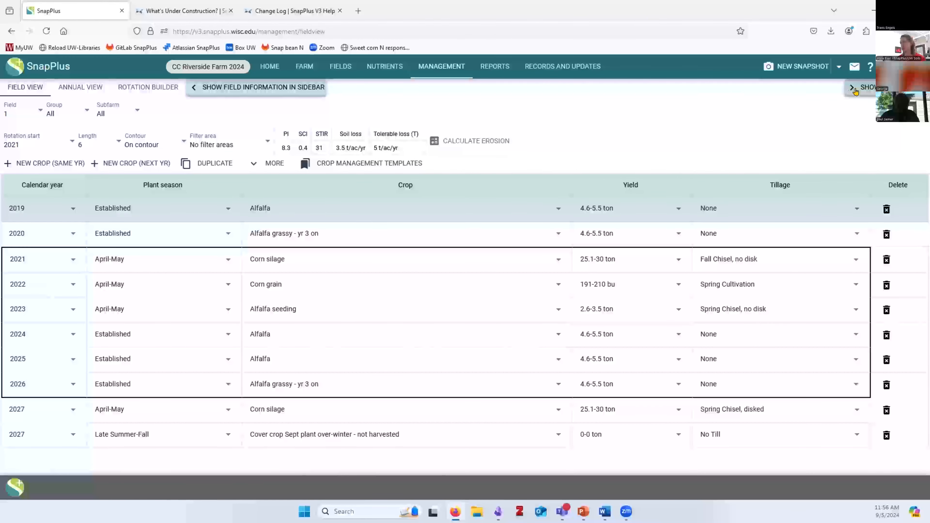
{"action": "left_click", "coordinate": [854, 90]}
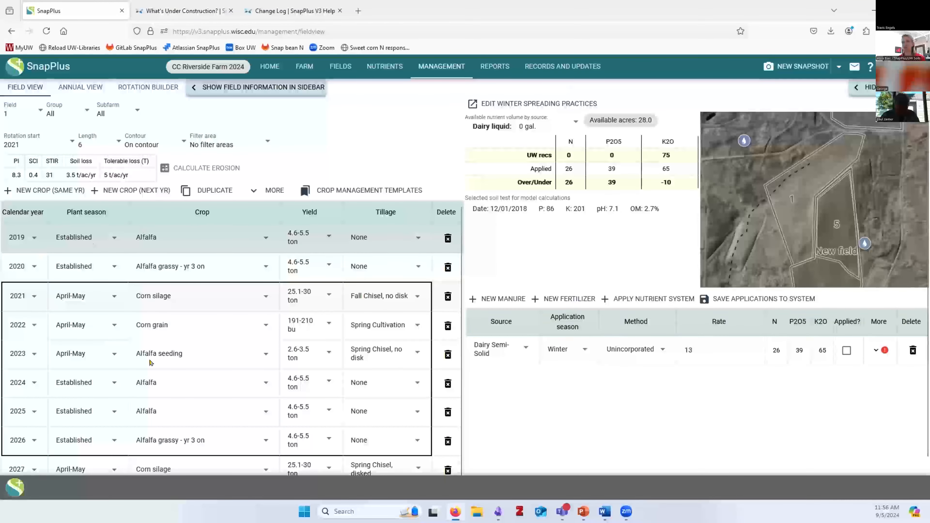
{"action": "left_click", "coordinate": [193, 293]}
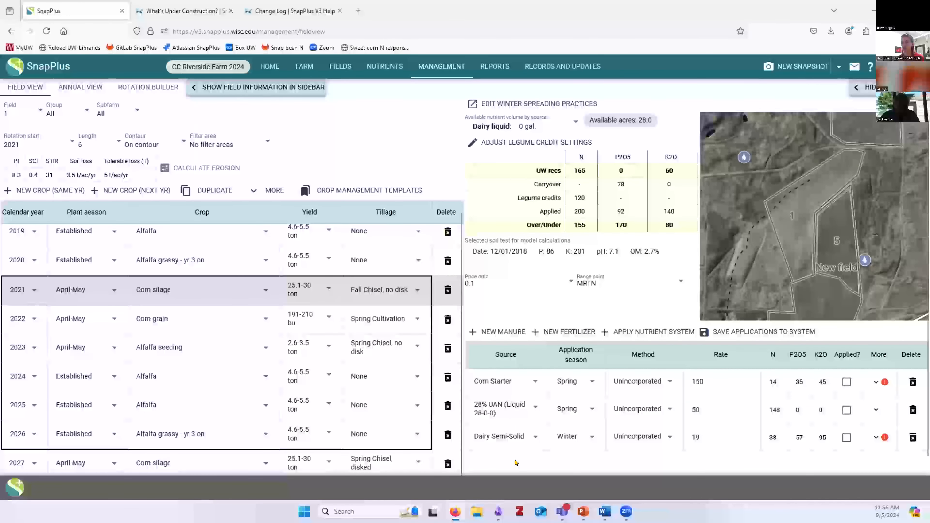
{"action": "left_click", "coordinate": [156, 318]}
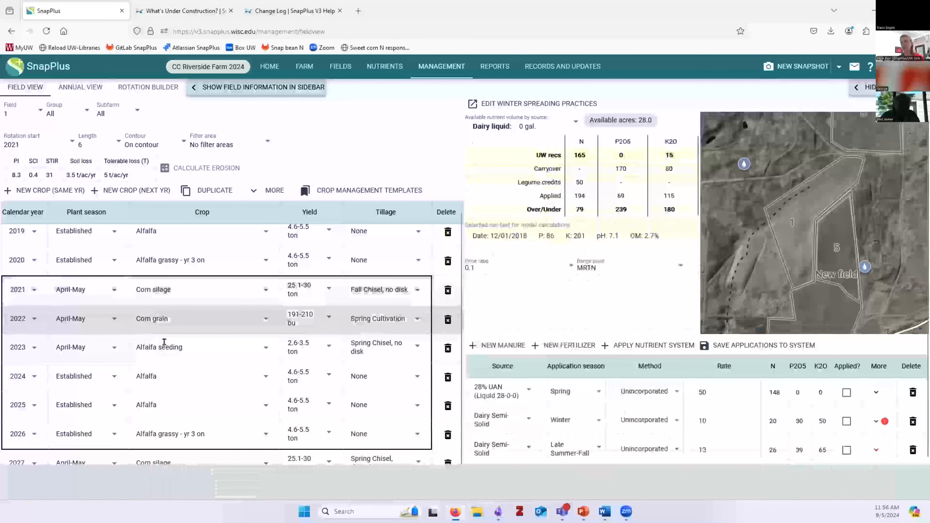
{"action": "left_click", "coordinate": [164, 342]}
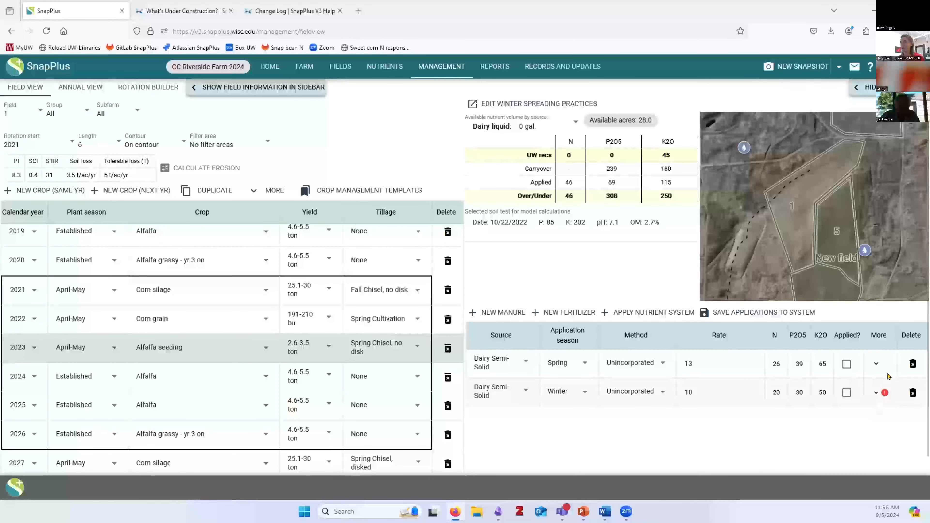
{"action": "left_click", "coordinate": [873, 392]}
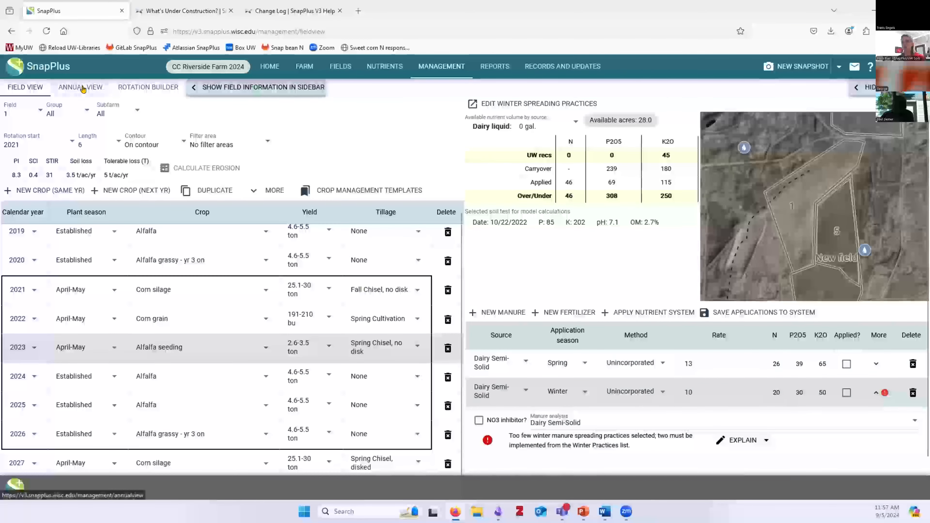
Collapse the nutrient and map sidebar to show the full 2019–2027 rotation table
{"action": "left_click", "coordinate": [857, 89]}
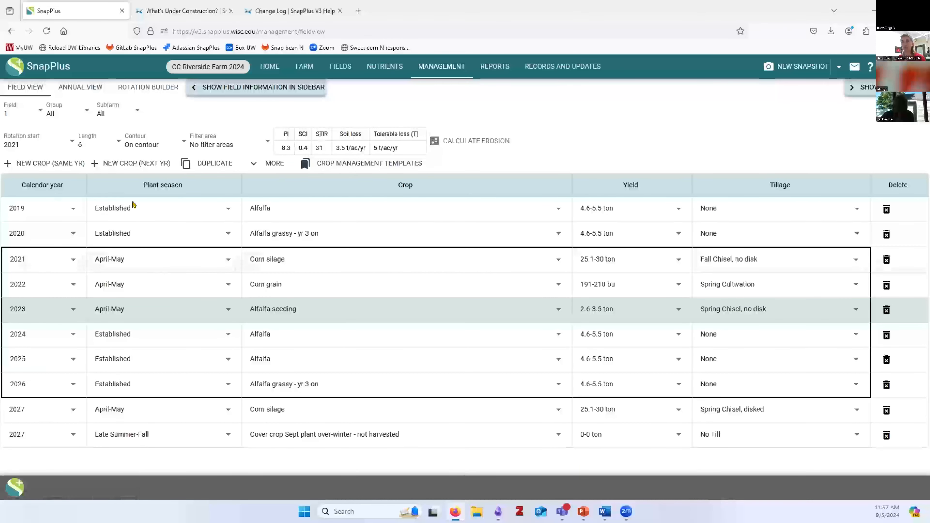
Show the Annual View of all fields for crop year 2024
{"action": "left_click", "coordinate": [83, 89]}
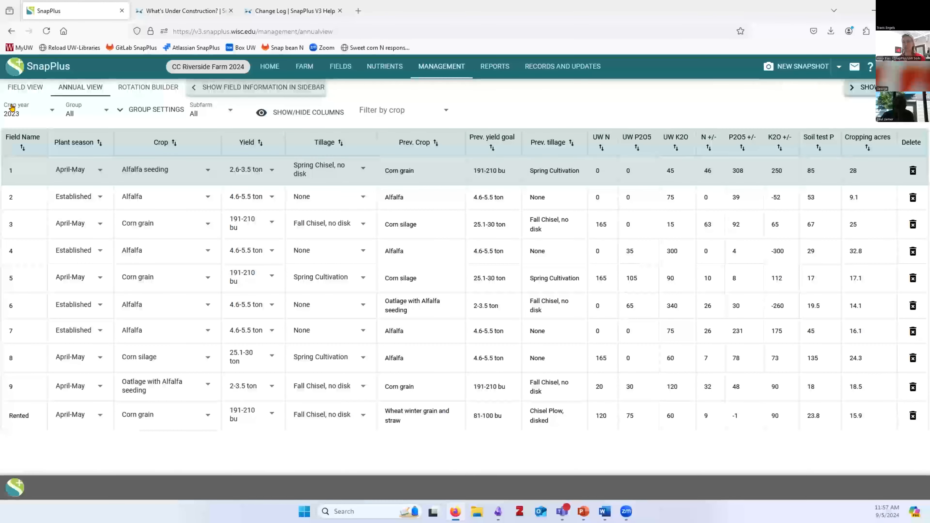
{"action": "left_click", "coordinate": [20, 115]}
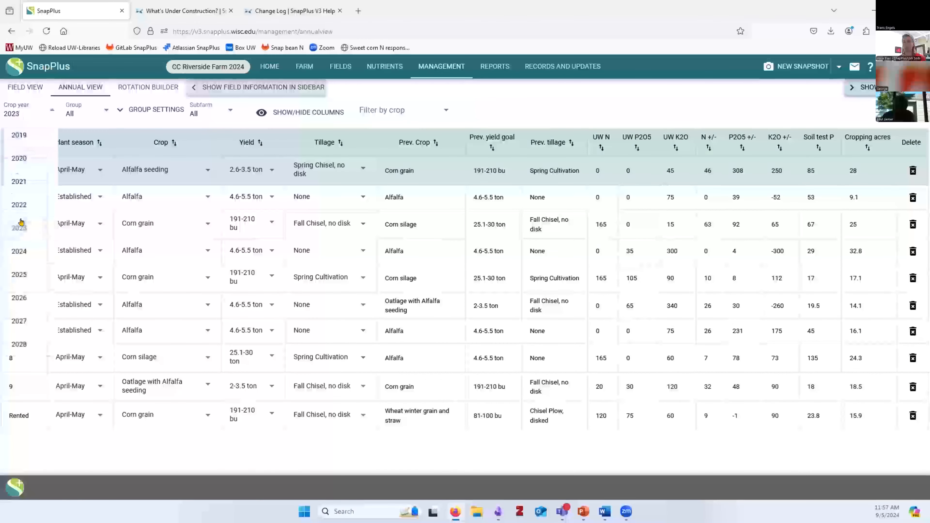
{"action": "left_click", "coordinate": [25, 237]}
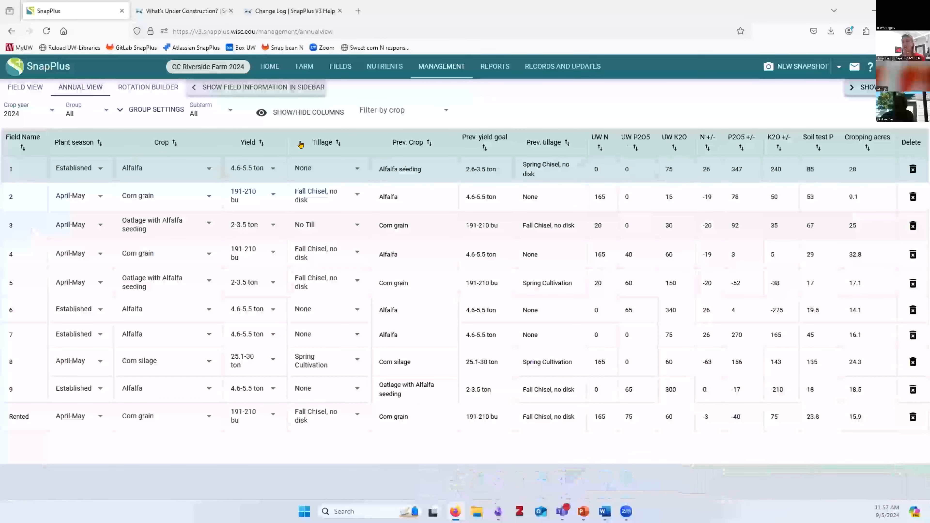
Hide the UW P2O5, UW K2O and UW N columns in the 2024 annual table
{"action": "left_click", "coordinate": [261, 113]}
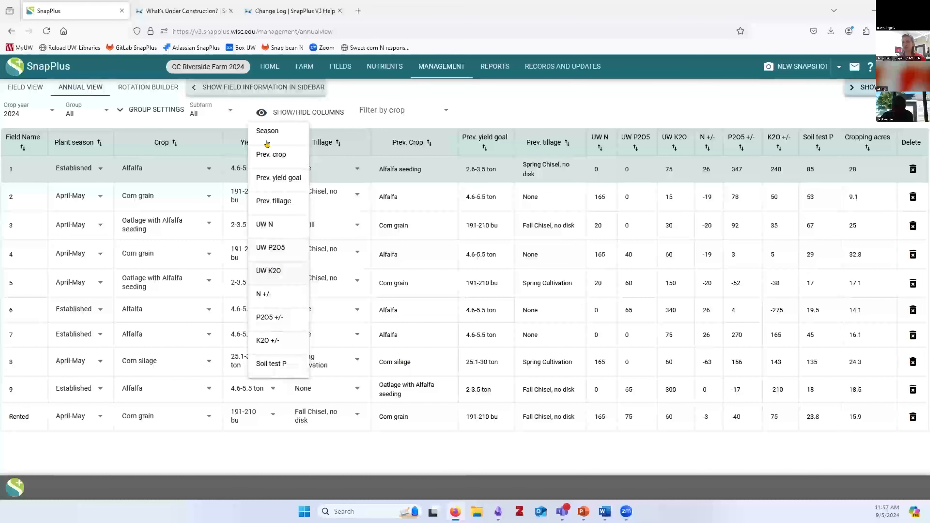
{"action": "left_click", "coordinate": [268, 246]}
{"action": "left_click", "coordinate": [268, 270]}
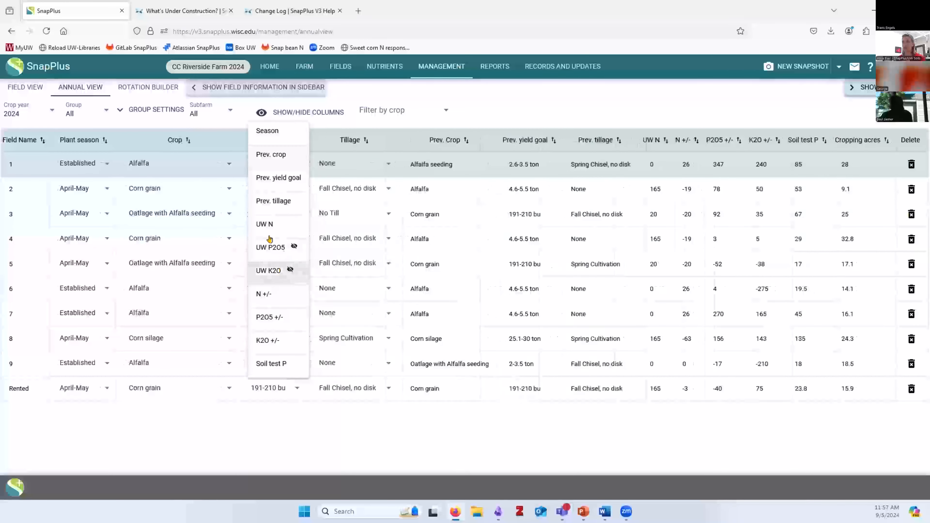
{"action": "left_click", "coordinate": [265, 225]}
{"action": "left_click", "coordinate": [552, 96]}
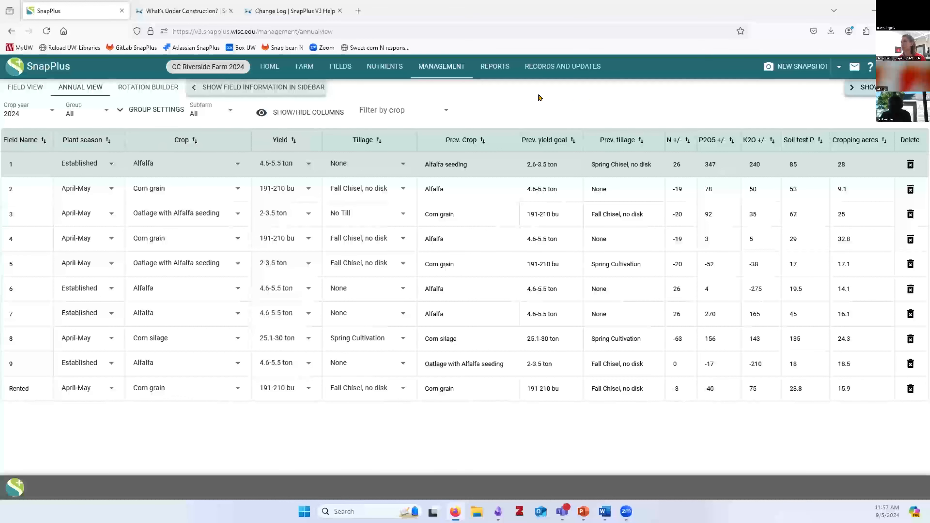
{"action": "left_click", "coordinate": [484, 67]}
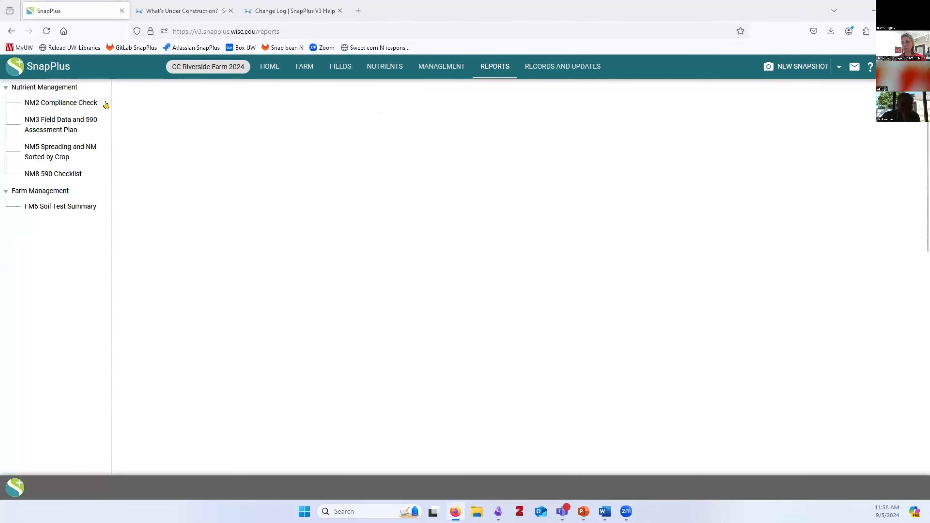
Return from the reports list to field 1's management Field View
{"action": "left_click", "coordinate": [423, 68]}
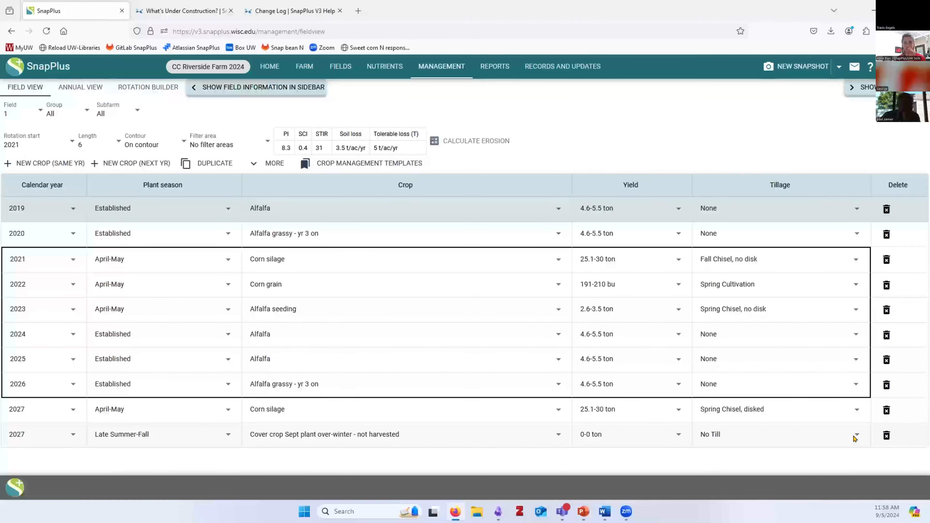
Select the 2024 and 2025 alfalfa years and open the explanation box for the 2025 winter manure warning
{"action": "left_click", "coordinate": [848, 89]}
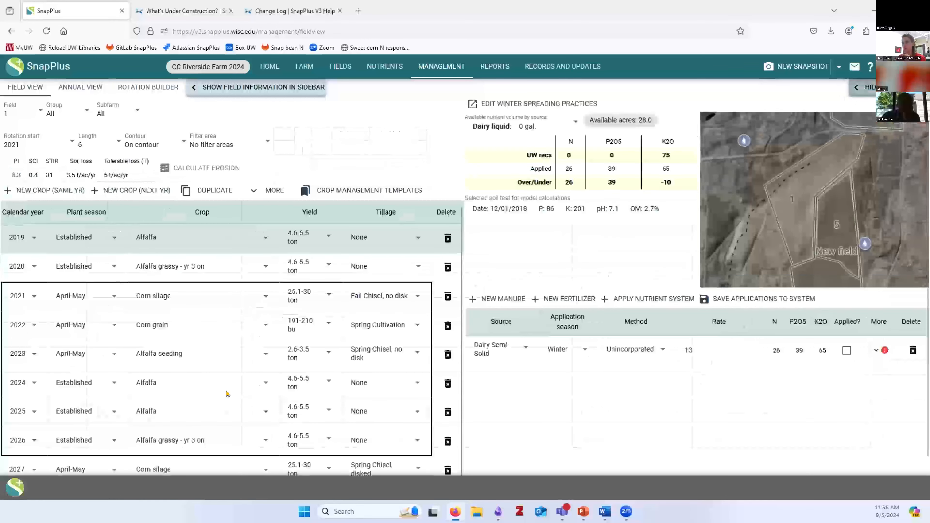
{"action": "left_click", "coordinate": [230, 384]}
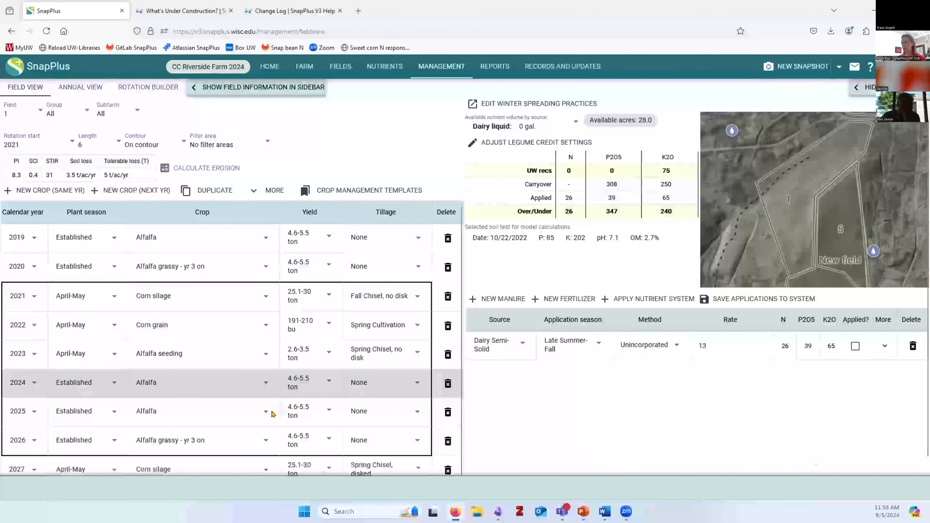
{"action": "left_click", "coordinate": [271, 414]}
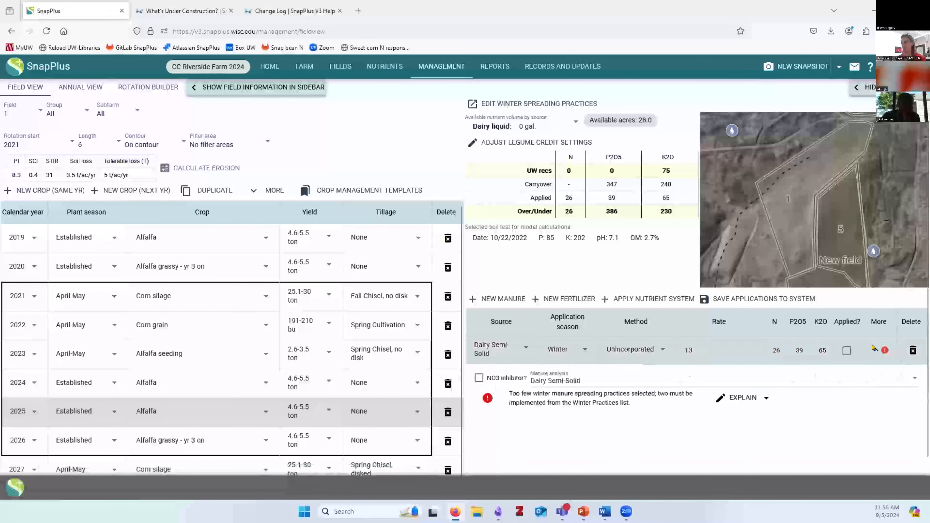
{"action": "left_click", "coordinate": [735, 397]}
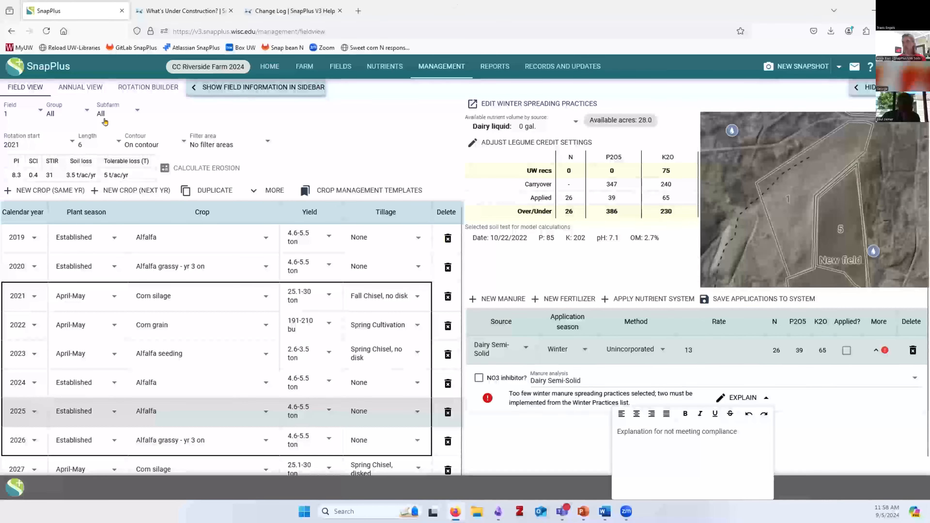
{"action": "left_click", "coordinate": [340, 66]}
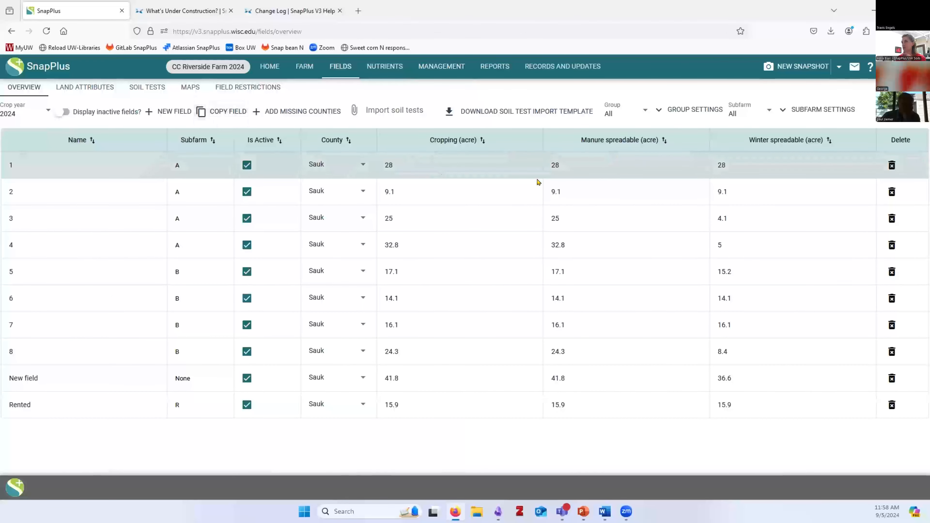
Edit field 1's spreadable acreage so winter-spreadable acres read 17
{"action": "left_click", "coordinate": [594, 155]}
{"action": "type", "text": "2"}
{"action": "type", "text": "5"}
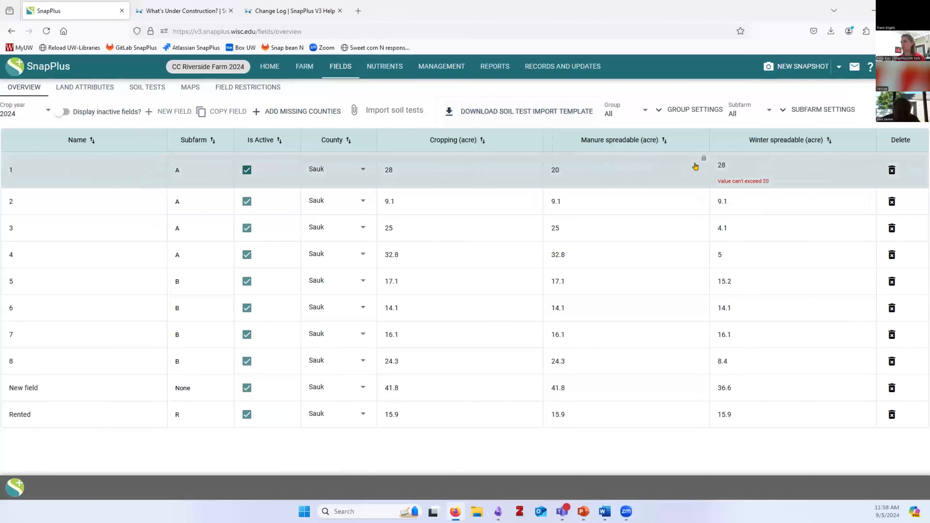
{"action": "mouse_move", "coordinate": [702, 161]}
{"action": "left_click", "coordinate": [735, 156]}
{"action": "type", "text": "17"}
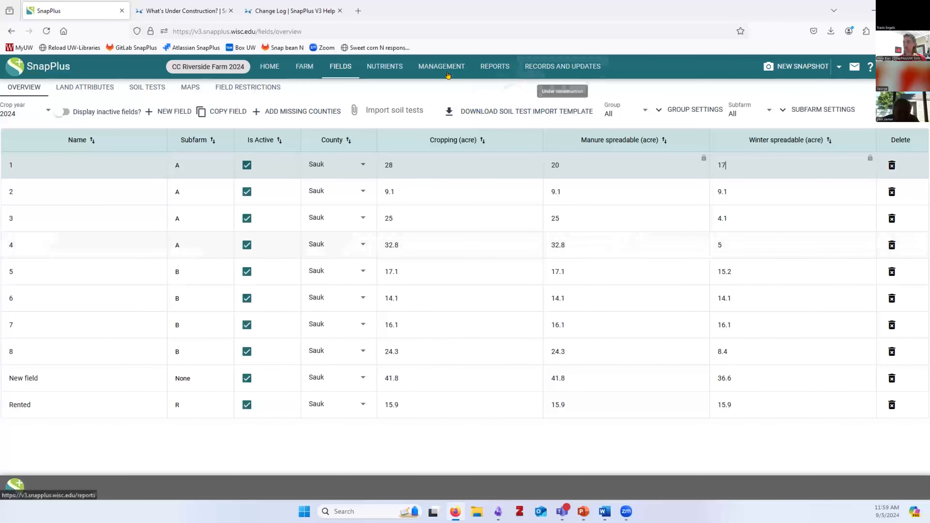
{"action": "left_click", "coordinate": [439, 73]}
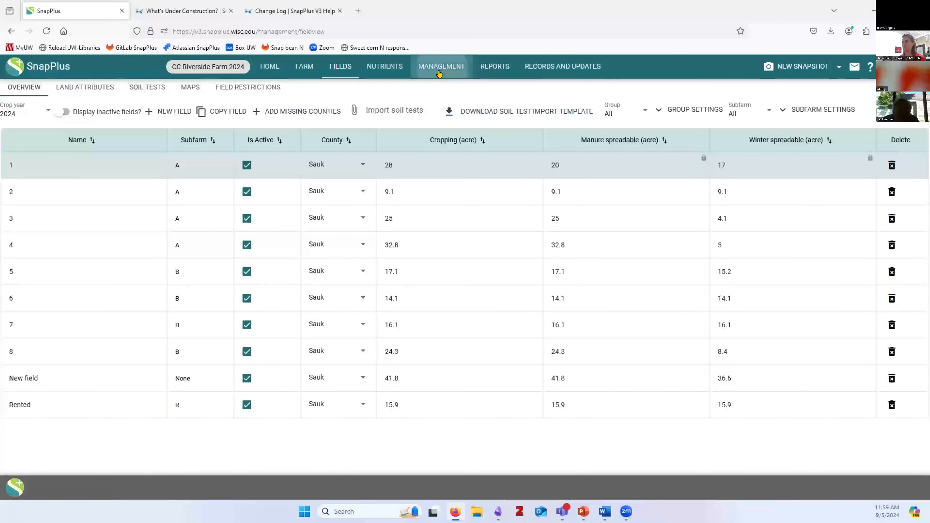
Start the NM8 590 Checklist and give DATCP-FP or cost share as the plan reason
{"action": "left_click", "coordinate": [494, 66]}
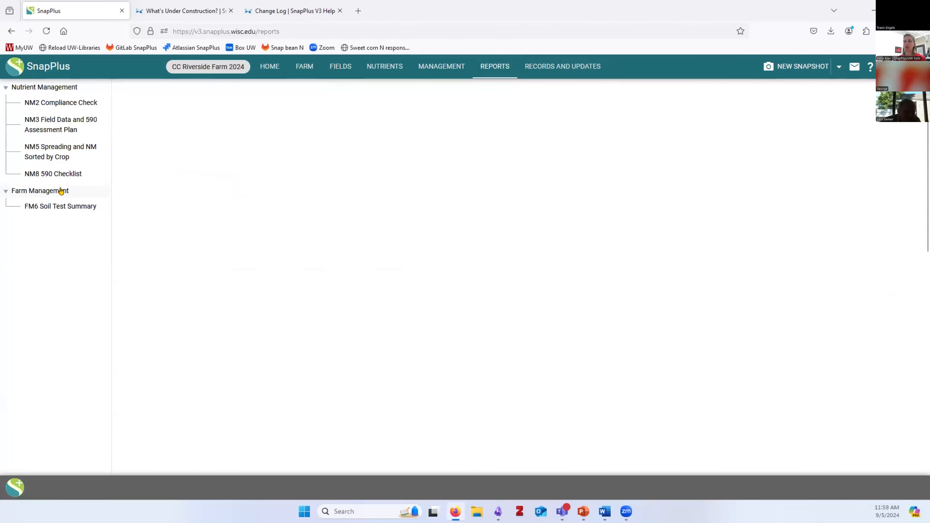
{"action": "left_click", "coordinate": [52, 175]}
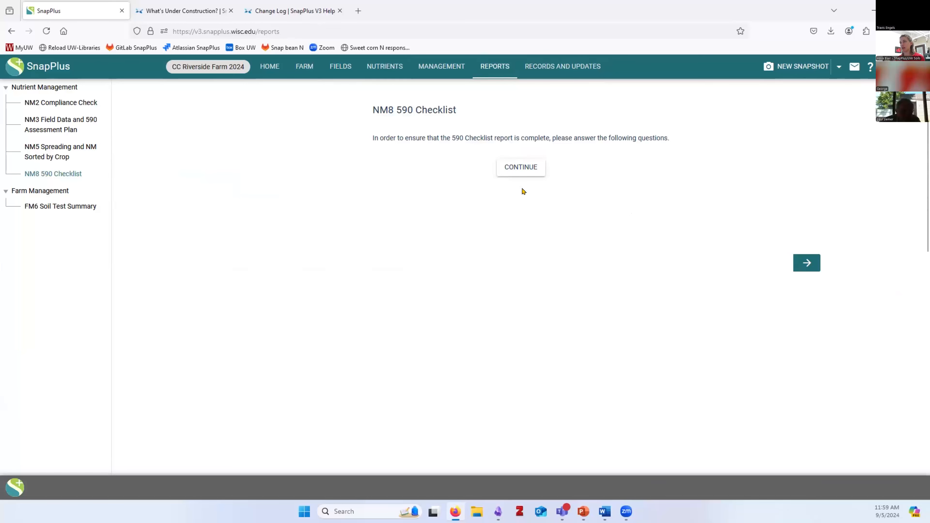
{"action": "left_click", "coordinate": [509, 169]}
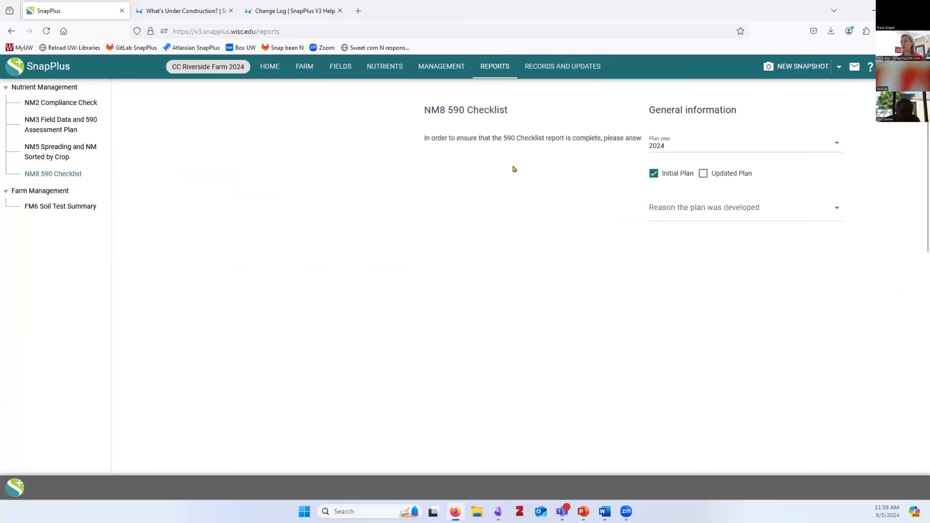
{"action": "left_click", "coordinate": [454, 207]}
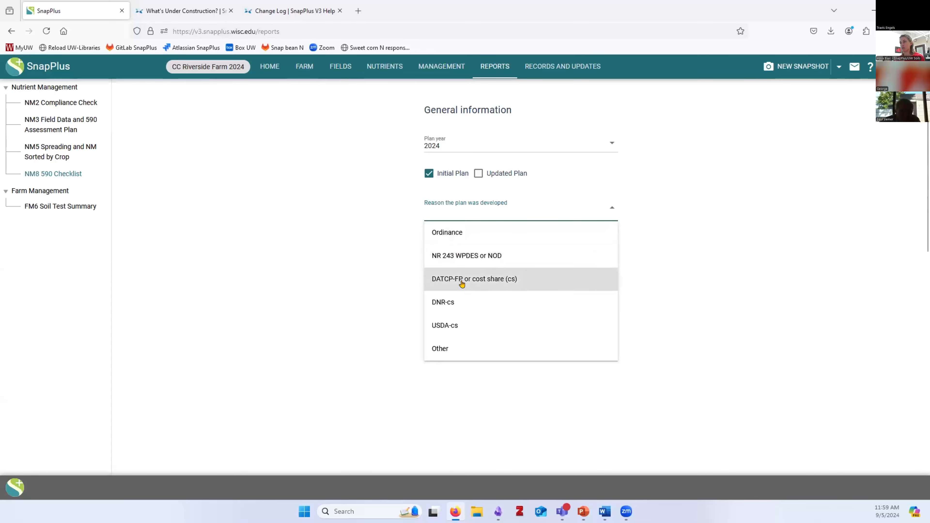
{"action": "left_click", "coordinate": [453, 280]}
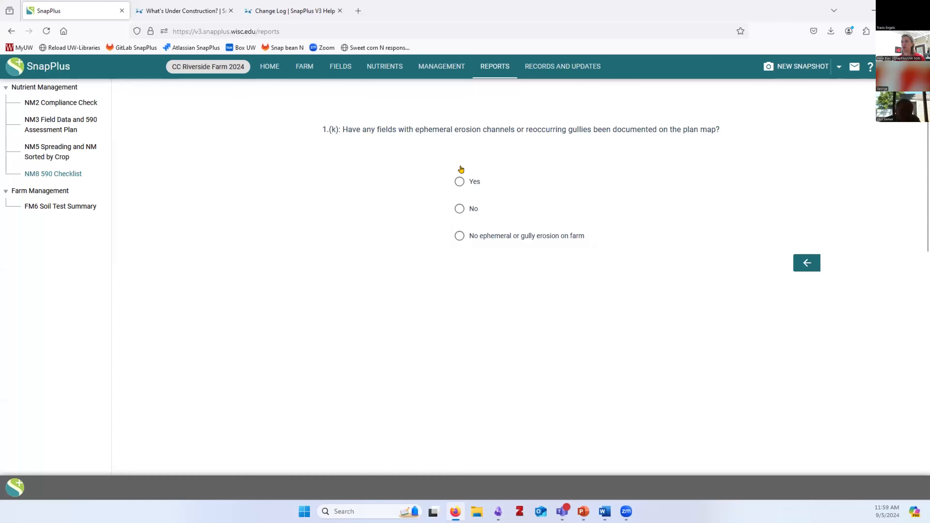
Answer Yes to every checklist question and generate the report as a Word document
{"action": "left_click", "coordinate": [455, 181]}
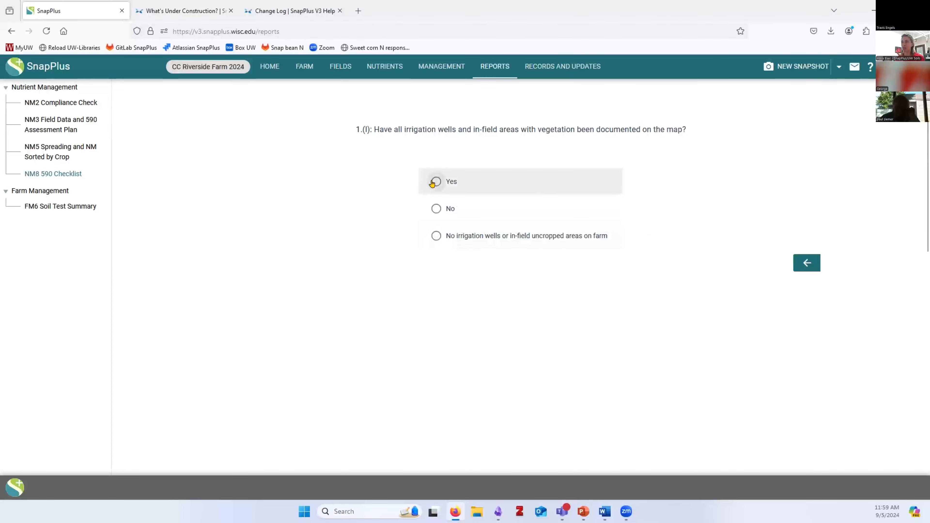
{"action": "left_click", "coordinate": [434, 181]}
{"action": "left_click", "coordinate": [435, 182]}
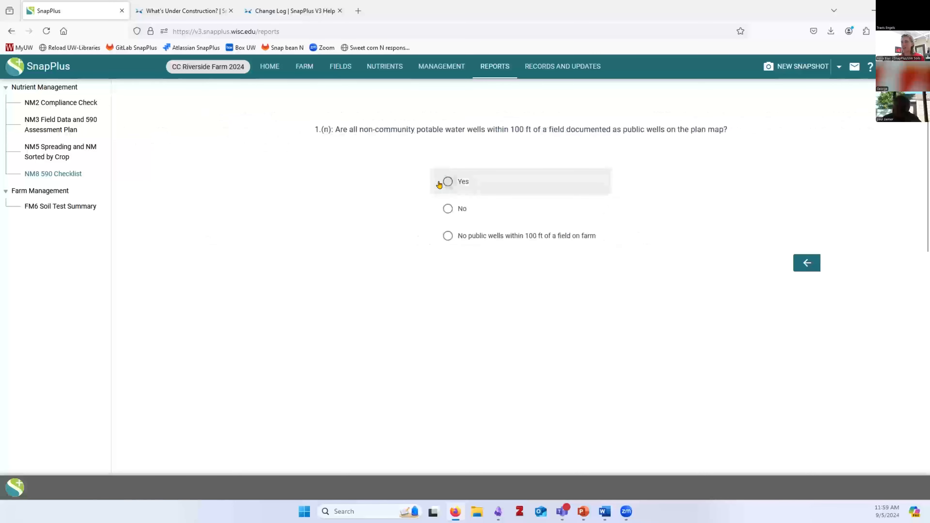
{"action": "left_click", "coordinate": [441, 182]}
{"action": "left_click", "coordinate": [478, 183]}
{"action": "left_click", "coordinate": [480, 182]}
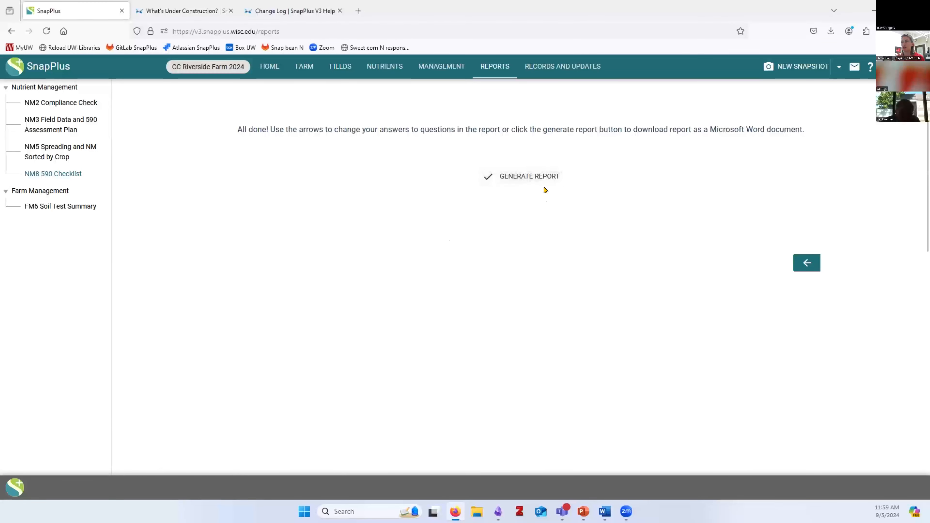
{"action": "left_click", "coordinate": [525, 176]}
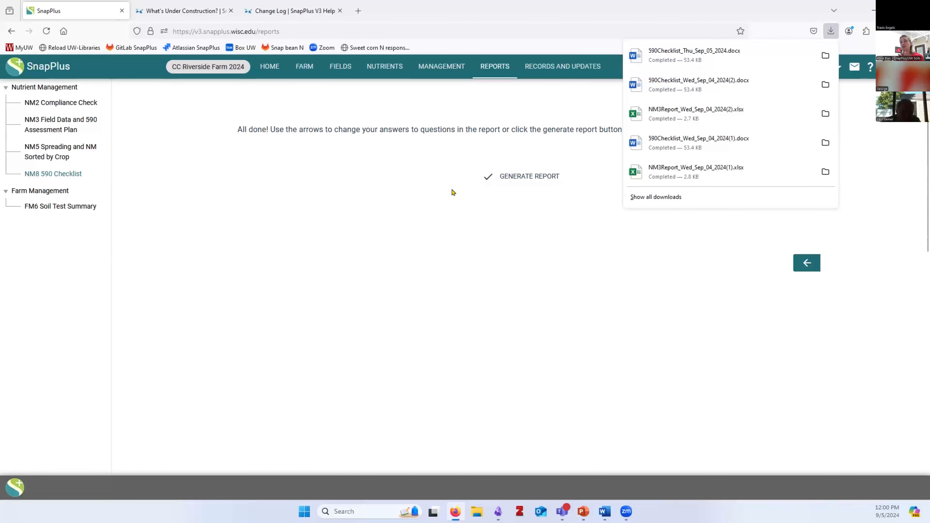
Open 590Checklist_Thu_Sep_05_2024.docx in Word, review the checklist full-screen, then return to SnapPlus
{"action": "left_click", "coordinate": [663, 52]}
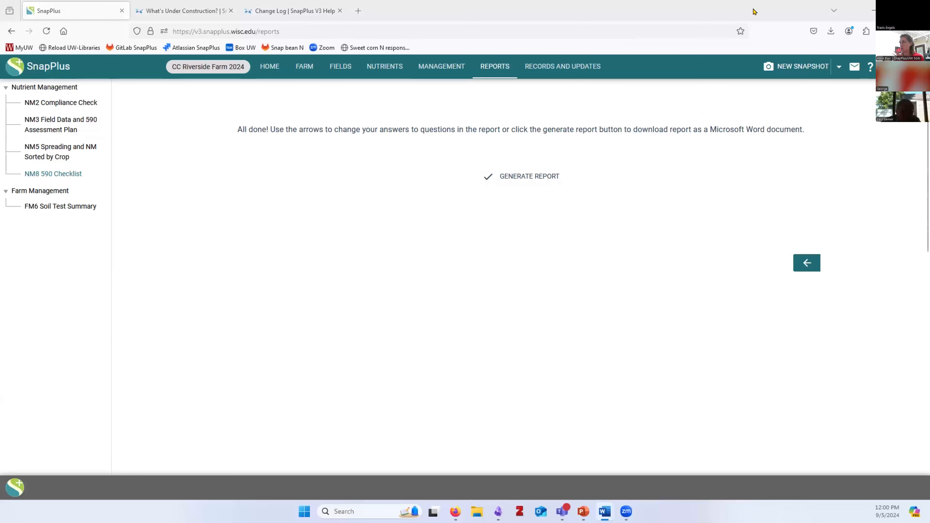
{"action": "left_click", "coordinate": [830, 33]}
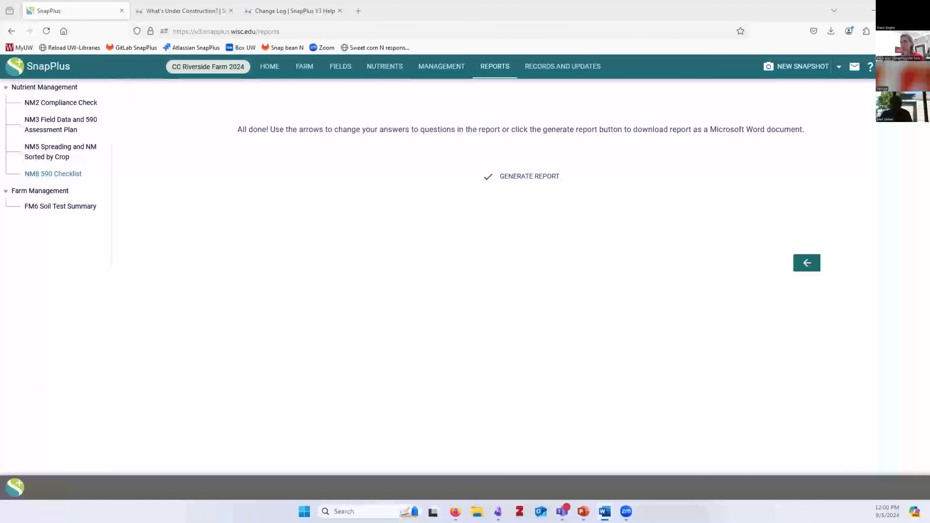
{"action": "left_click", "coordinate": [639, 74]}
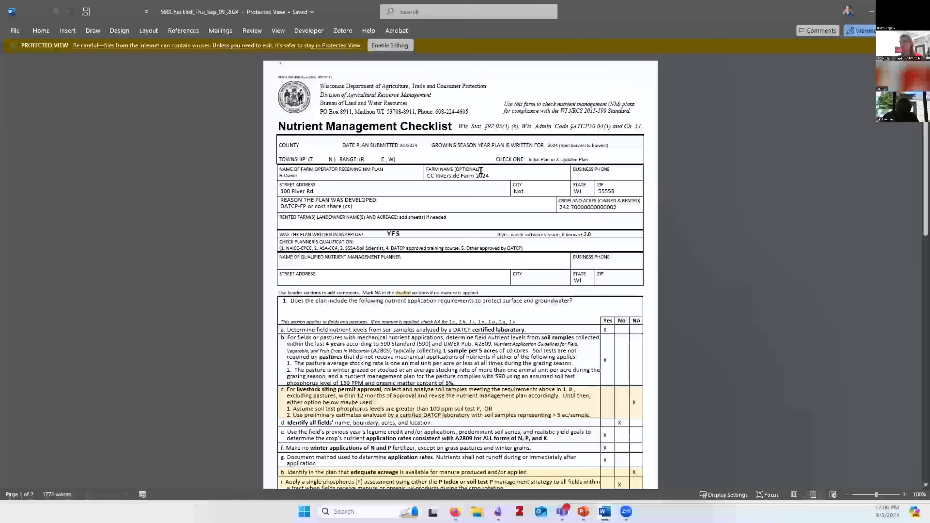
{"action": "left_click", "coordinate": [441, 172]}
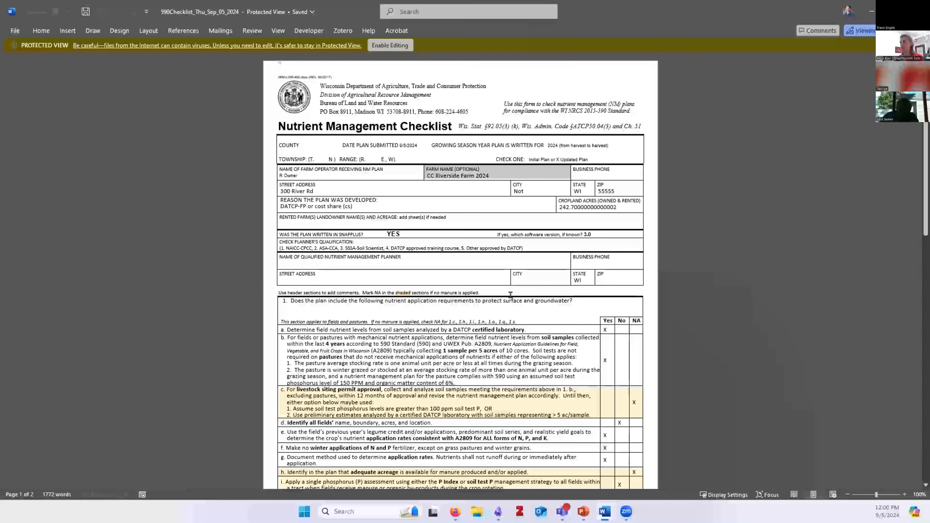
{"action": "left_click", "coordinate": [871, 13]}
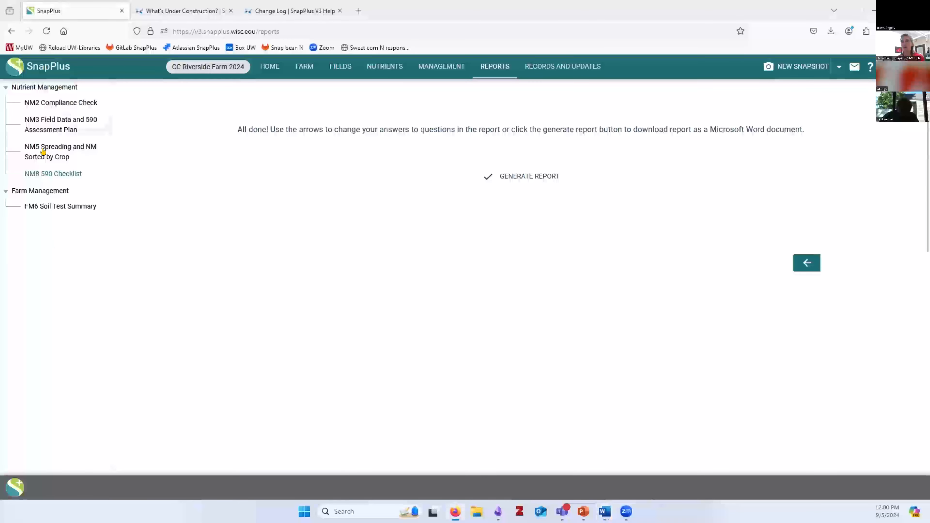
Select the NM3 Field Data and 590 Assessment Plan report with Excel as its output format
{"action": "left_click", "coordinate": [43, 123]}
{"action": "left_click", "coordinate": [131, 130]}
{"action": "left_click", "coordinate": [135, 157]}
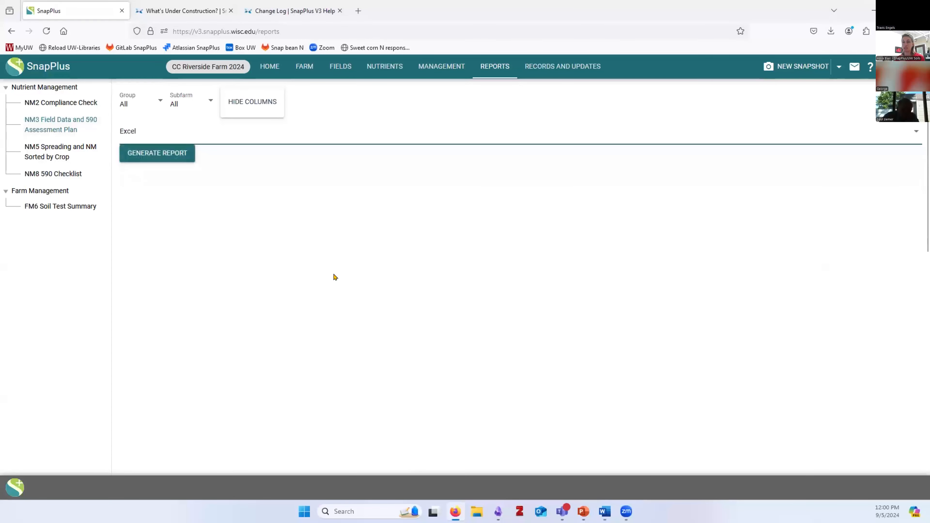
Hide the Irrig and Tiled columns from the NM3 report
{"action": "left_click", "coordinate": [259, 106]}
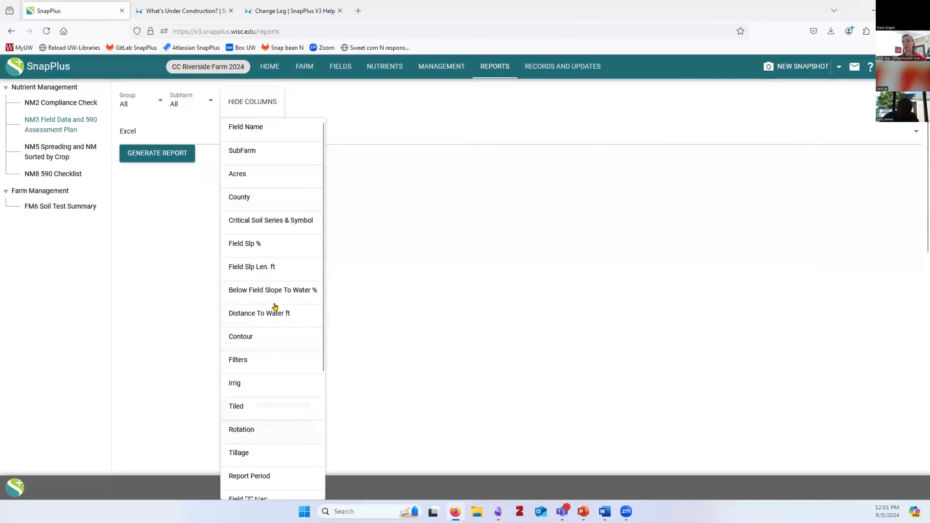
{"action": "scroll", "coordinate": [245, 356], "scroll_direction": "down", "scroll_amount": 3}
{"action": "scroll", "coordinate": [244, 355], "scroll_direction": "down", "scroll_amount": 2}
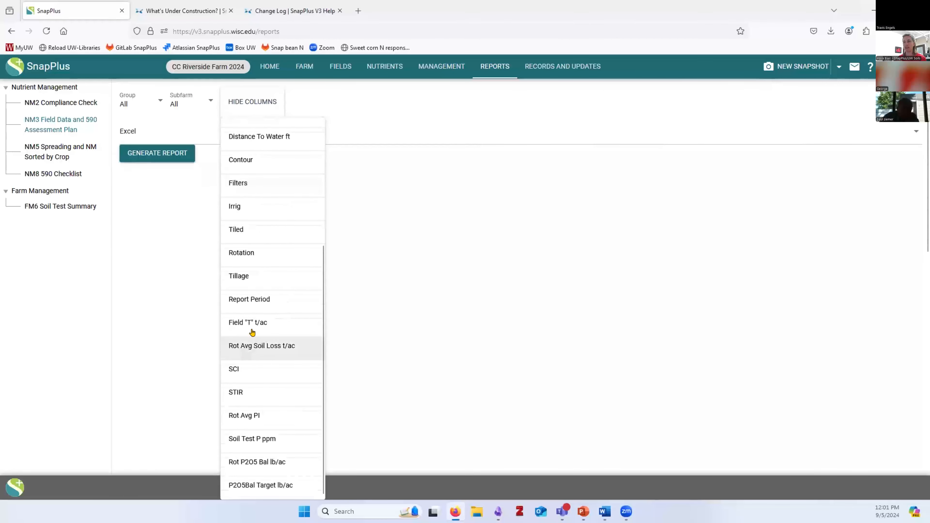
{"action": "left_click", "coordinate": [239, 208]}
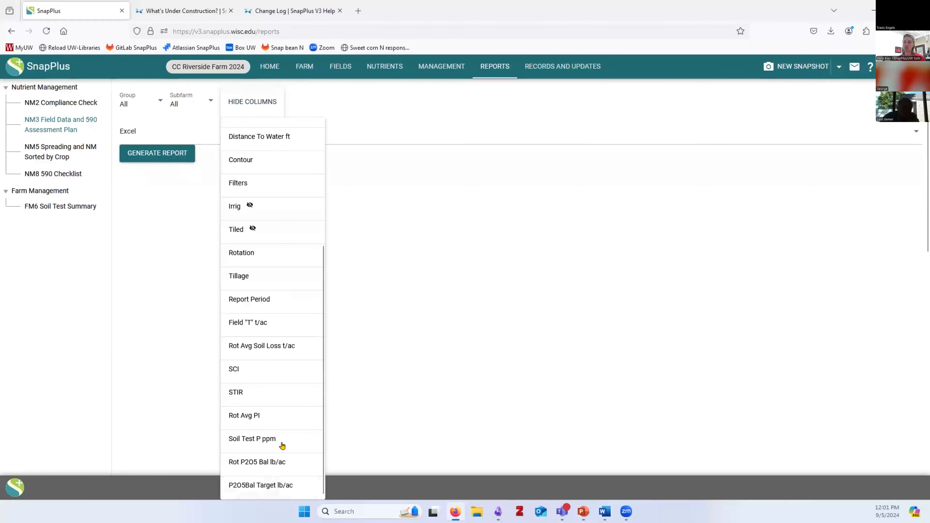
{"action": "scroll", "coordinate": [291, 392], "scroll_direction": "up", "scroll_amount": 3}
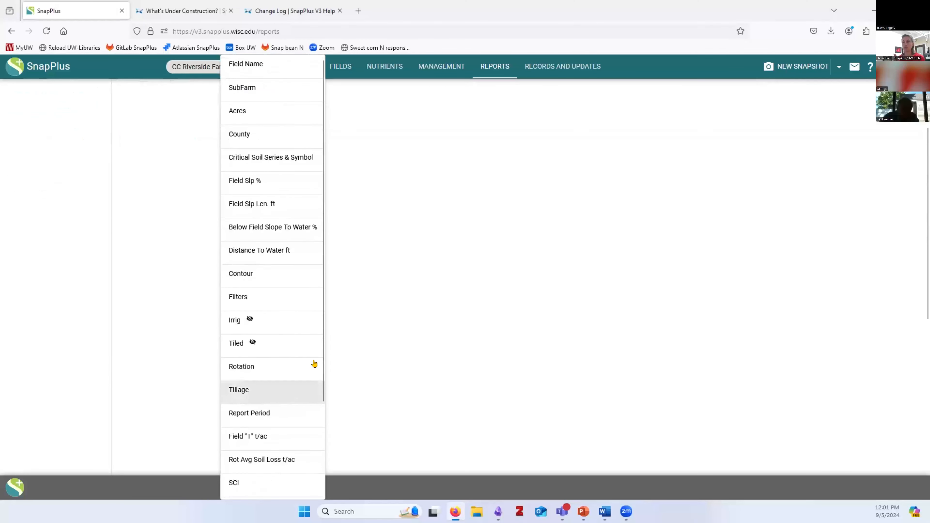
{"action": "left_click", "coordinate": [404, 316]}
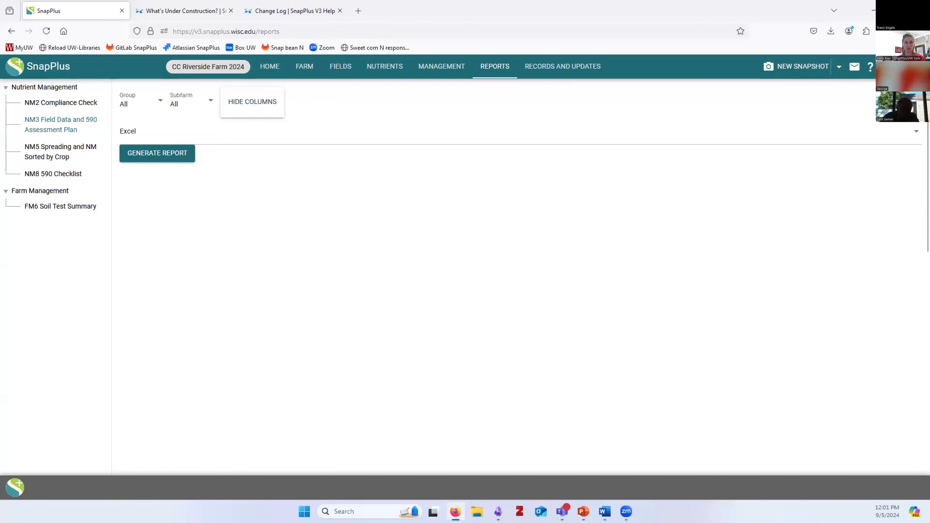
{"action": "scroll", "coordinate": [456, 252], "scroll_direction": "down", "scroll_amount": 3}
{"action": "scroll", "coordinate": [454, 259], "scroll_direction": "up", "scroll_amount": 3}
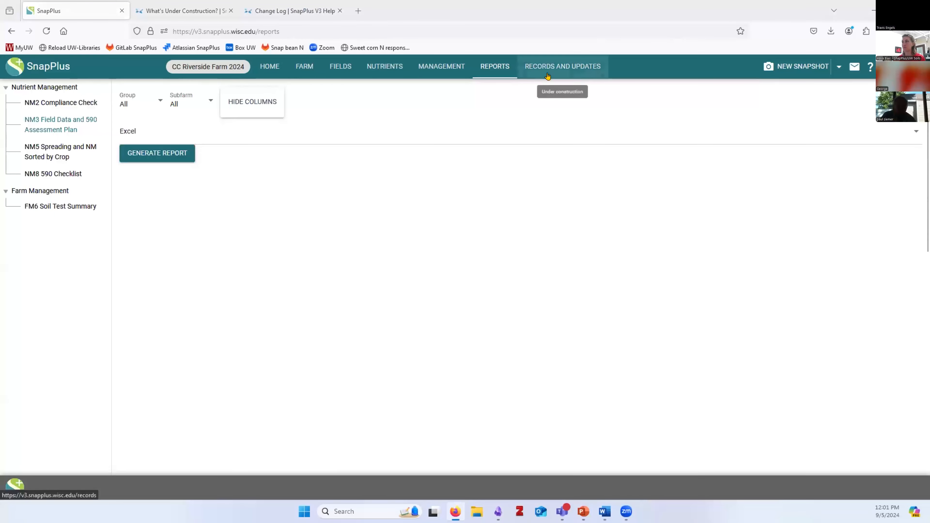
Return to the SnapPlus home page and highlight the support contact address in the welcome banner
{"action": "left_click", "coordinate": [269, 67]}
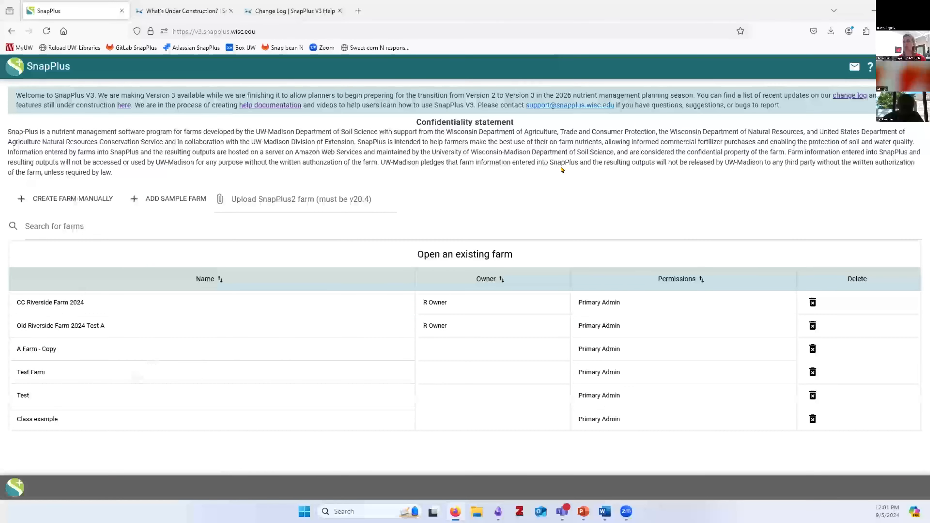
{"action": "left_click_drag", "start_coordinate": [618, 105], "coordinate": [521, 112]}
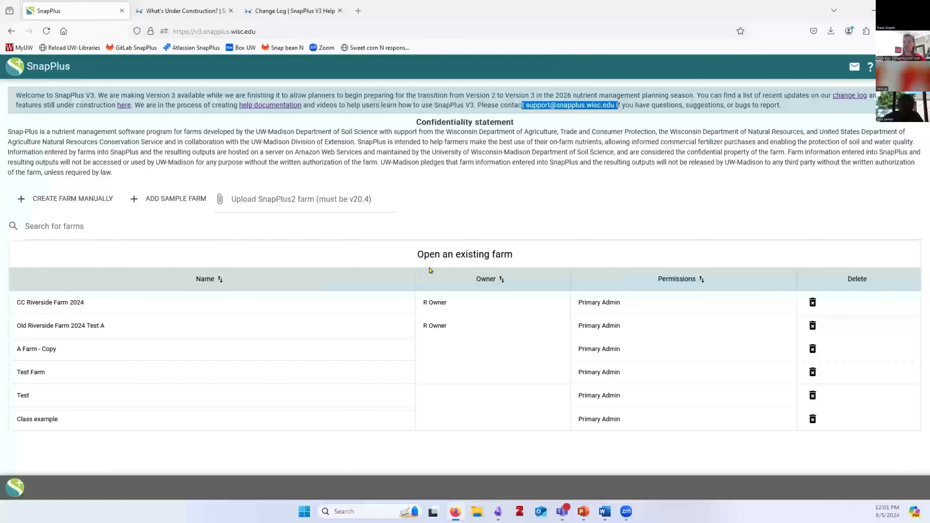